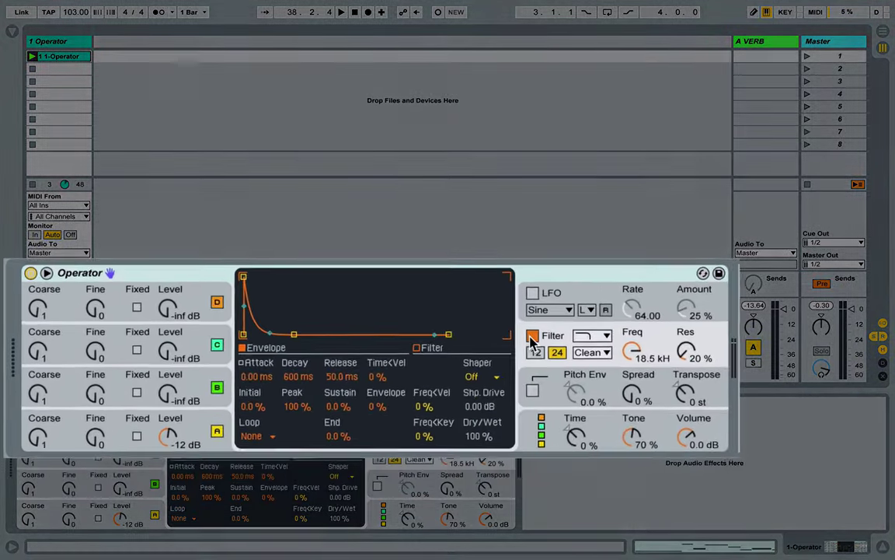
# - Turn off Operator's filter and switch off oscillators D, C and B
pyautogui.click(377, 449)
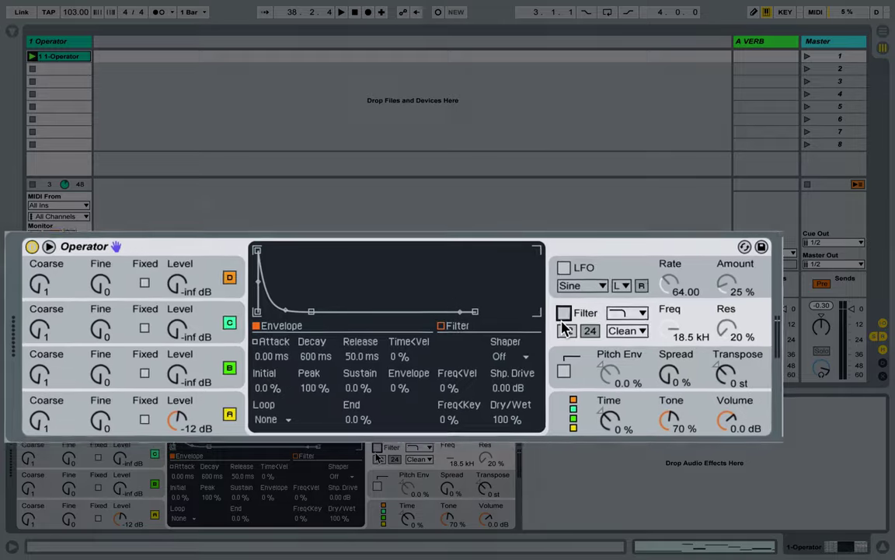
pyautogui.click(154, 425)
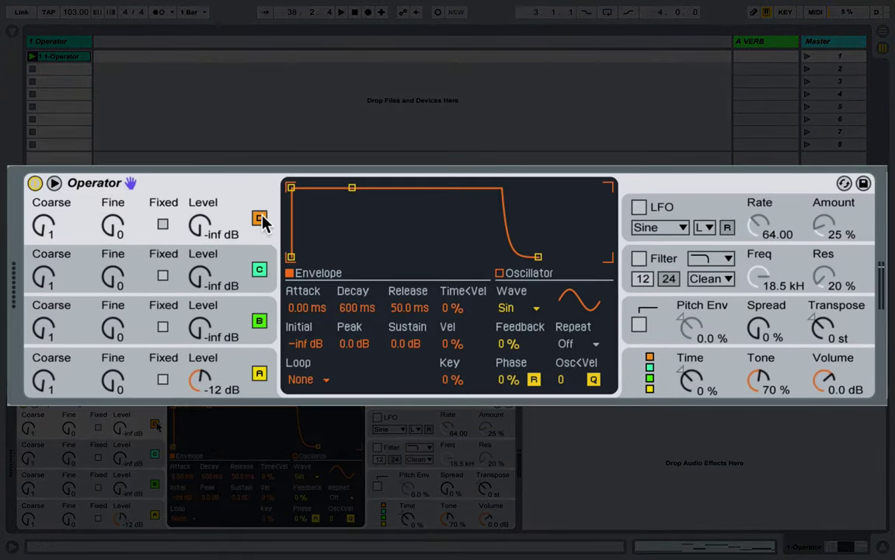
pyautogui.click(155, 424)
pyautogui.click(155, 454)
pyautogui.click(155, 484)
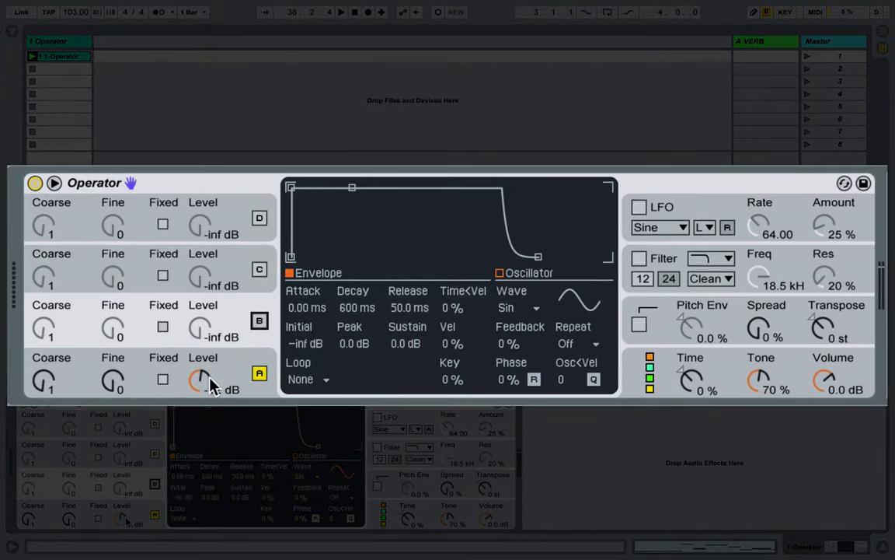
# - Select oscillator A and raise its level to -3.2 dB
pyautogui.moveTo(127, 522); pyautogui.dragTo(122, 518)
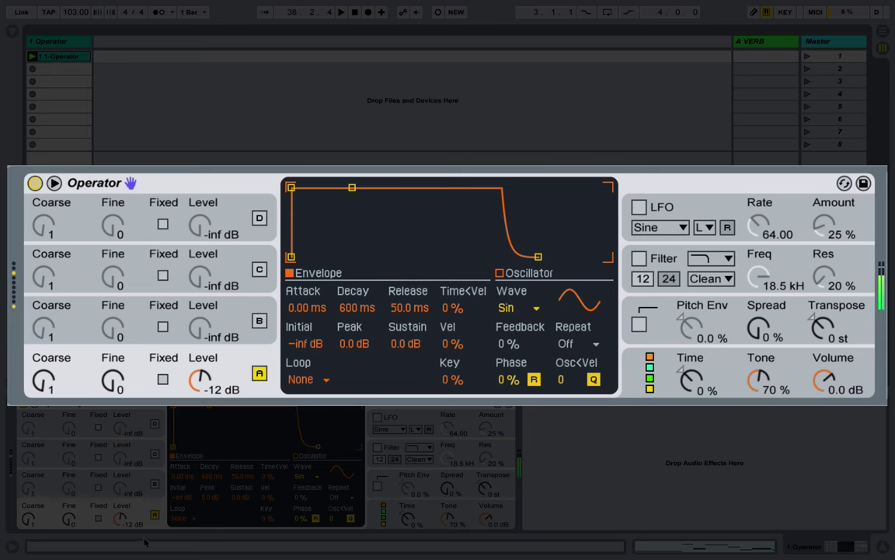
pyautogui.press('XF86AudioRaiseVolume')
pyautogui.press('XF86AudioRaiseVolume')
pyautogui.press('XF86AudioRaiseVolume')
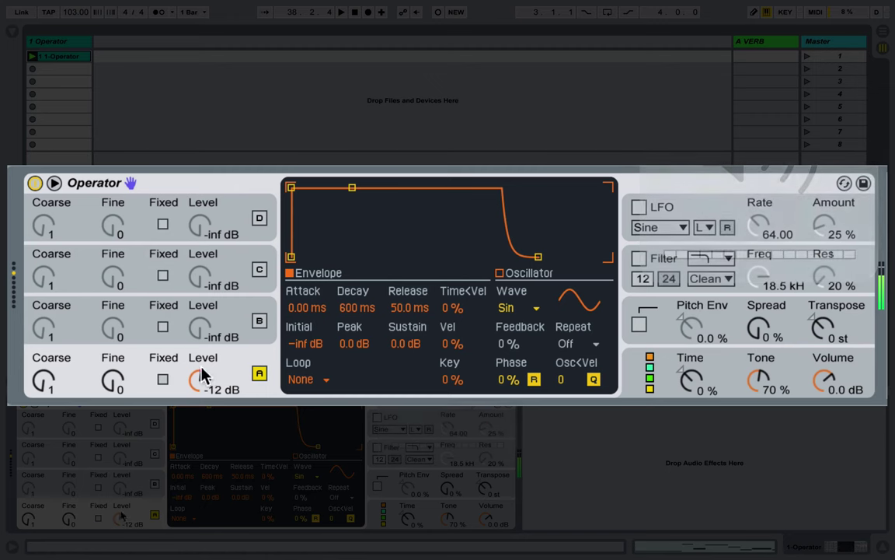
pyautogui.moveTo(200, 373); pyautogui.dragTo(200, 349)
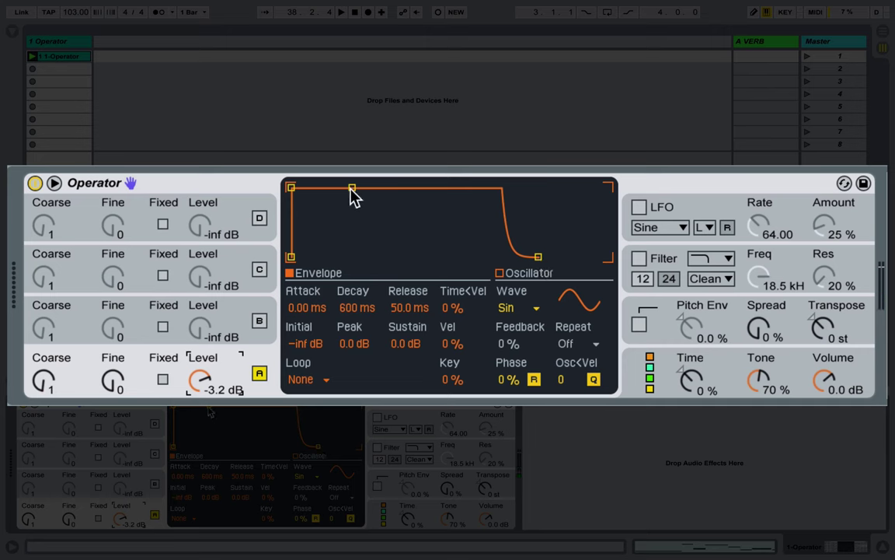
# - Lower oscillator A's envelope sustain to -inf dB and set its decay to 1.60 s
pyautogui.moveTo(352, 187); pyautogui.dragTo(348, 255)
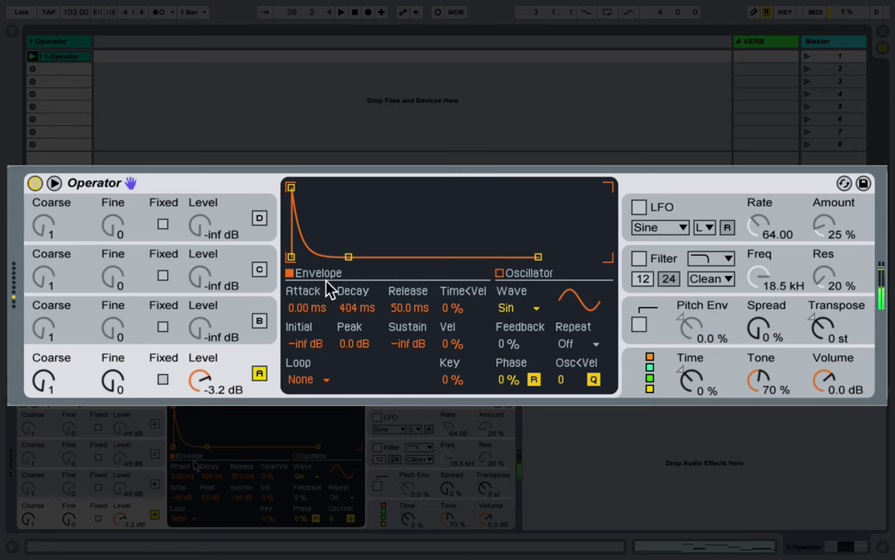
pyautogui.moveTo(349, 257); pyautogui.dragTo(380, 257)
pyautogui.moveTo(291, 187)
pyautogui.mouseDown()
pyautogui.moveTo(384, 186)
pyautogui.moveTo(290, 187)
pyautogui.mouseUp()
pyautogui.moveTo(382, 257); pyautogui.dragTo(362, 256)
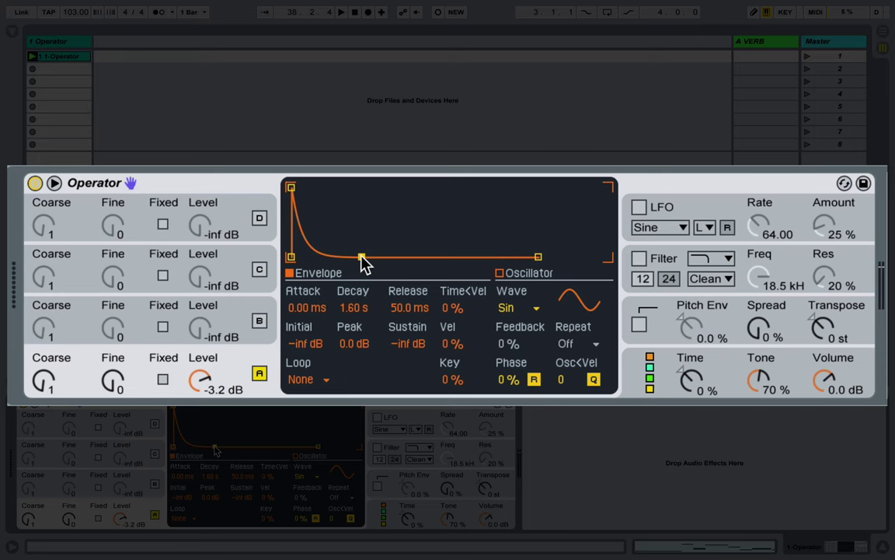
# - Set oscillator A's envelope loop mode to Loop with a loop time of 0.20 ms
pyautogui.click(300, 382)
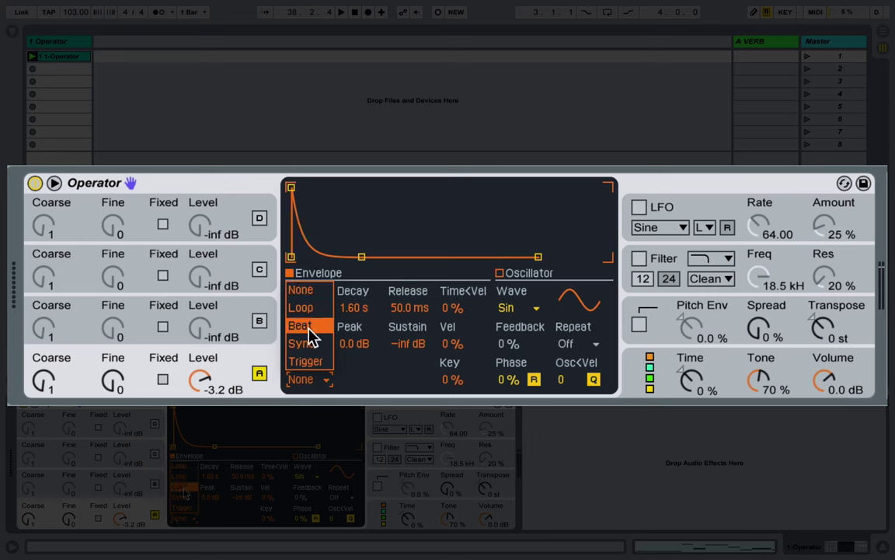
pyautogui.click(317, 308)
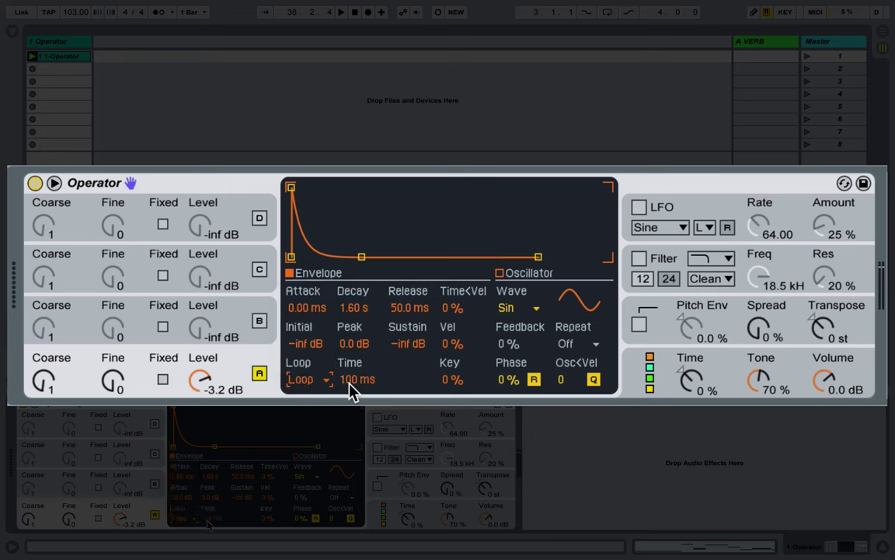
pyautogui.moveTo(350, 389); pyautogui.dragTo(350, 327)
pyautogui.moveTo(342, 382); pyautogui.dragTo(342, 459)
pyautogui.moveTo(349, 379); pyautogui.dragTo(348, 391)
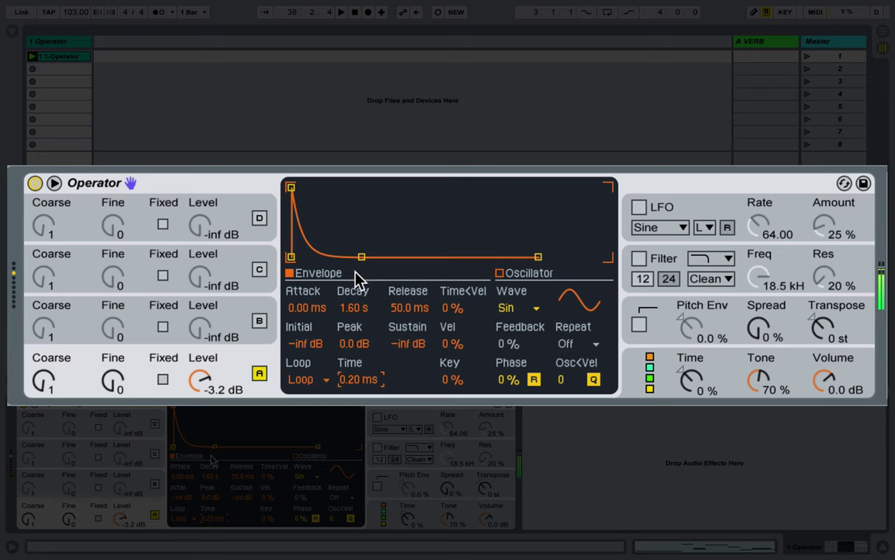
# - Reshape the looping envelope of oscillator A to an 8.47 ms attack and an 8.38 ms decay
pyautogui.moveTo(363, 257); pyautogui.dragTo(299, 259)
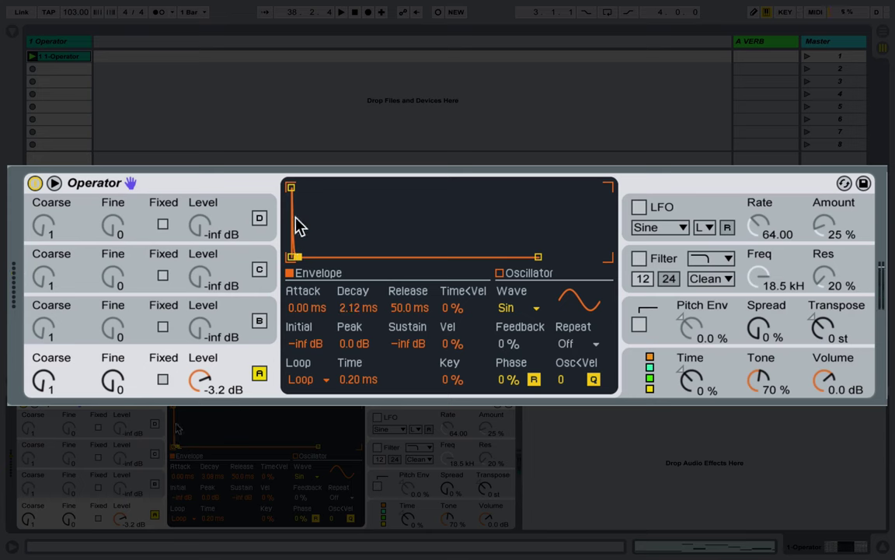
pyautogui.moveTo(297, 255); pyautogui.dragTo(313, 256)
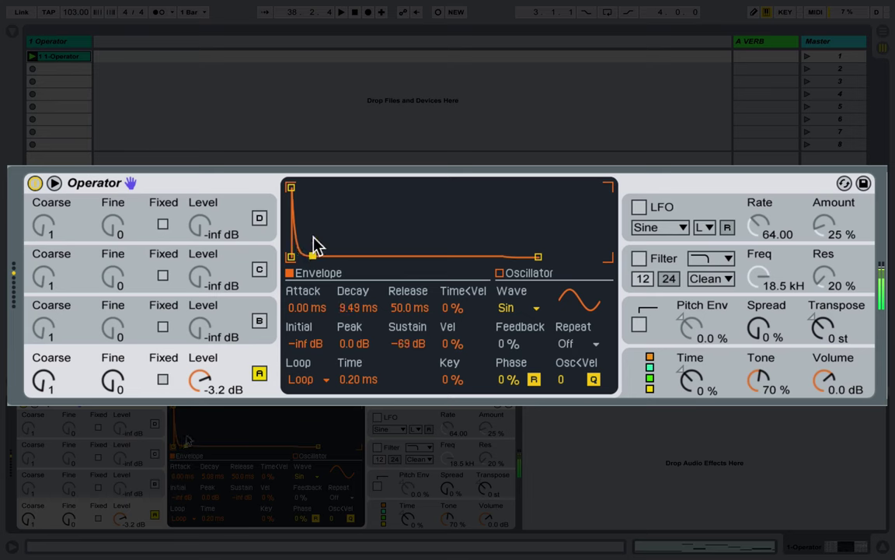
pyautogui.moveTo(292, 187); pyautogui.dragTo(323, 187)
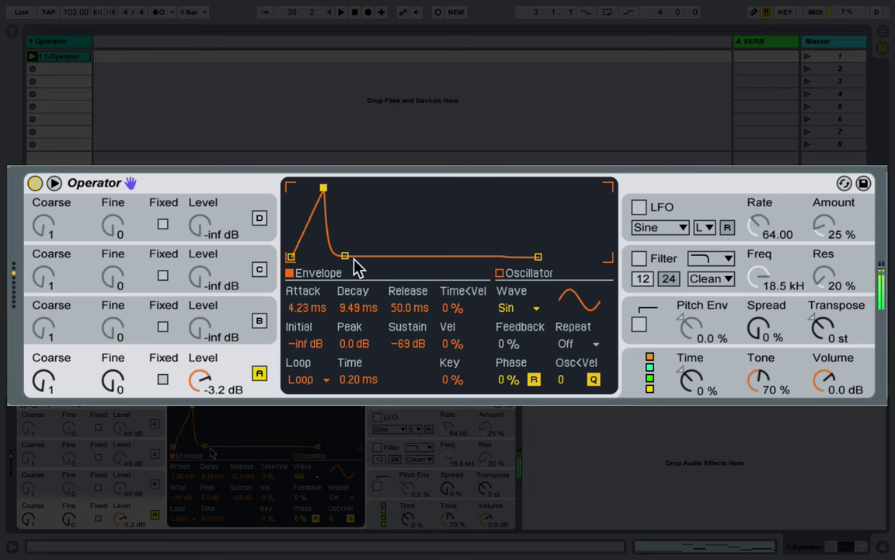
pyautogui.moveTo(352, 260)
pyautogui.mouseDown()
pyautogui.moveTo(364, 260)
pyautogui.moveTo(337, 257)
pyautogui.mouseUp()
pyautogui.moveTo(324, 185); pyautogui.dragTo(306, 187)
pyautogui.moveTo(324, 256); pyautogui.dragTo(329, 257)
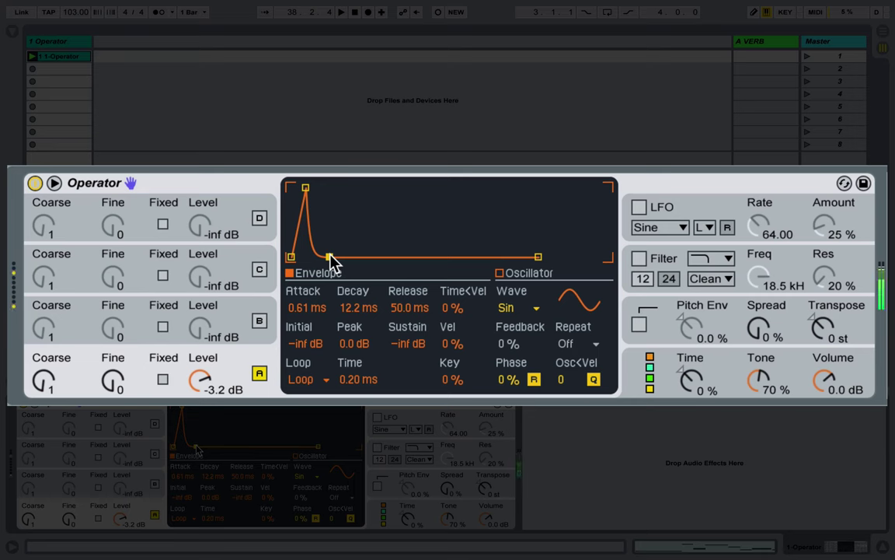
pyautogui.moveTo(306, 188); pyautogui.dragTo(330, 188)
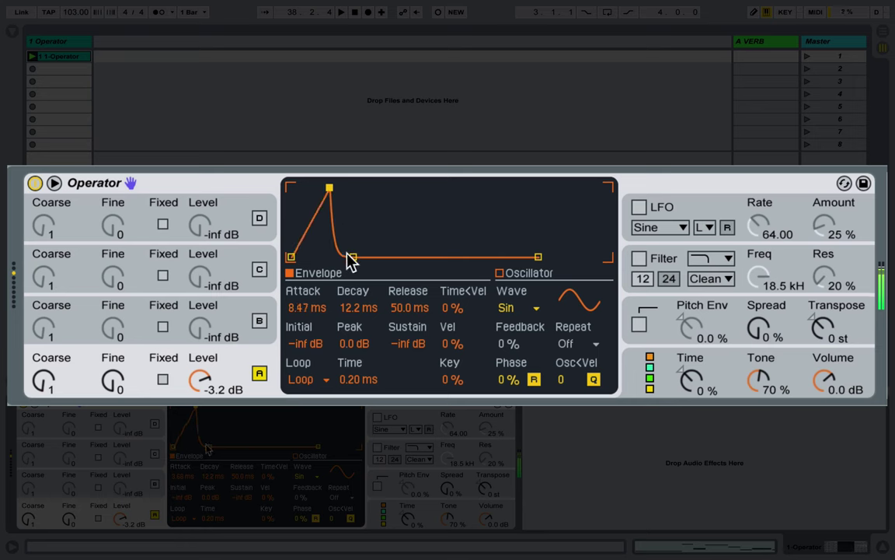
pyautogui.moveTo(352, 257)
pyautogui.mouseDown()
pyautogui.moveTo(363, 256)
pyautogui.moveTo(349, 257)
pyautogui.mouseUp()
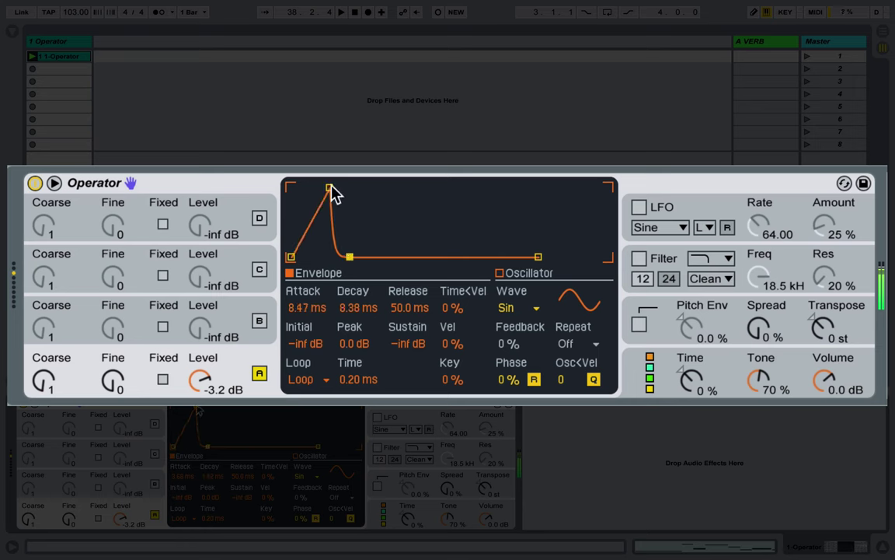
# - Set oscillator A's envelope to a 0.00 ms attack, 0.0 dB peak and 131 ms decay
pyautogui.moveTo(330, 188); pyautogui.dragTo(302, 188)
pyautogui.moveTo(319, 258)
pyautogui.mouseDown()
pyautogui.moveTo(344, 257)
pyautogui.moveTo(318, 256)
pyautogui.mouseUp()
pyautogui.moveTo(303, 188); pyautogui.dragTo(297, 188)
pyautogui.moveTo(318, 256); pyautogui.dragTo(311, 257)
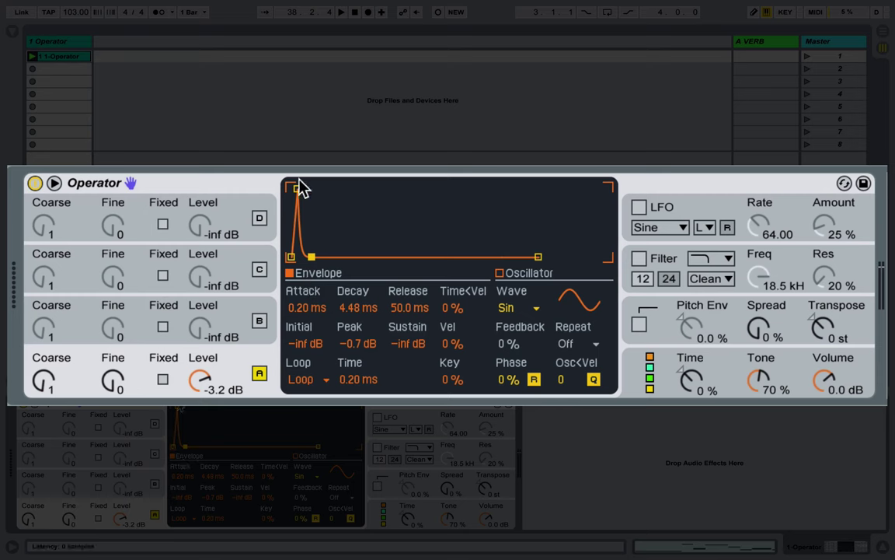
pyautogui.moveTo(297, 189); pyautogui.dragTo(287, 186)
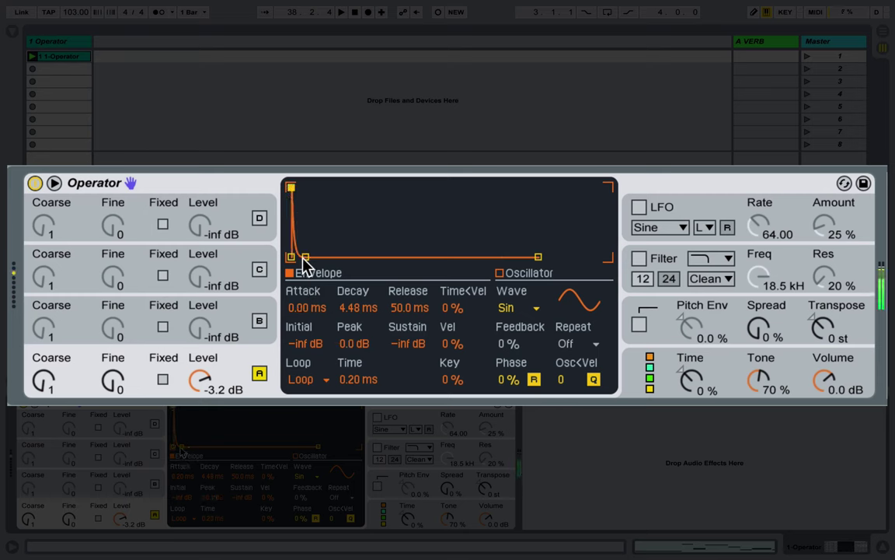
pyautogui.moveTo(305, 256); pyautogui.dragTo(337, 256)
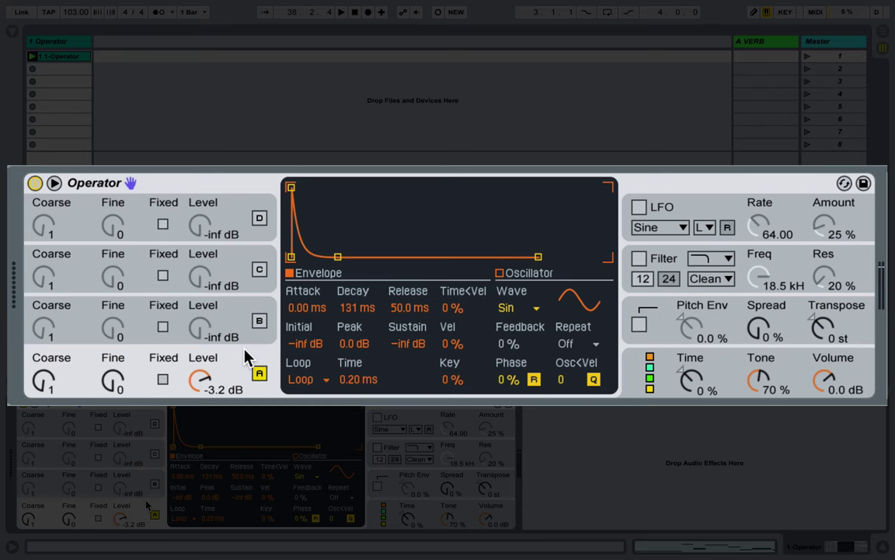
# - Fix oscillator A's frequency at 100 Hz with Multi at 0 and change its waveform to Square D
pyautogui.click(162, 379)
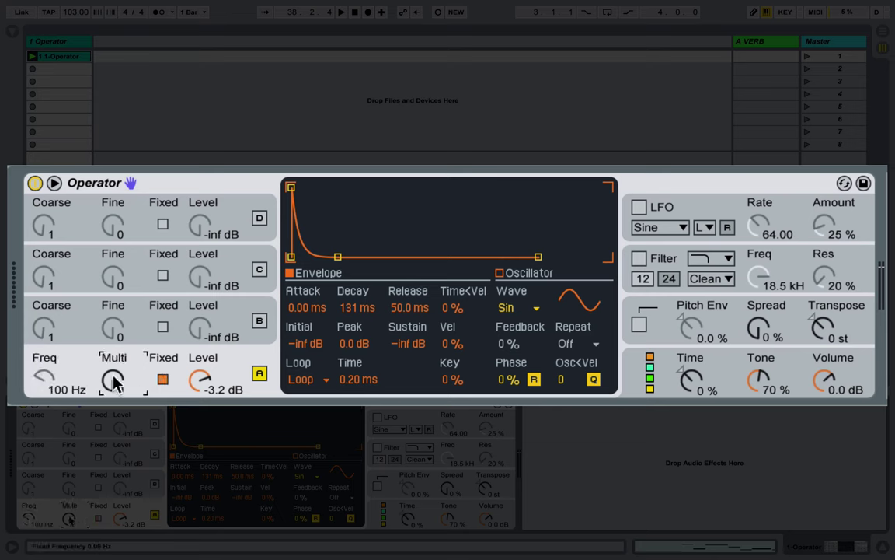
pyautogui.moveTo(109, 380); pyautogui.dragTo(114, 385)
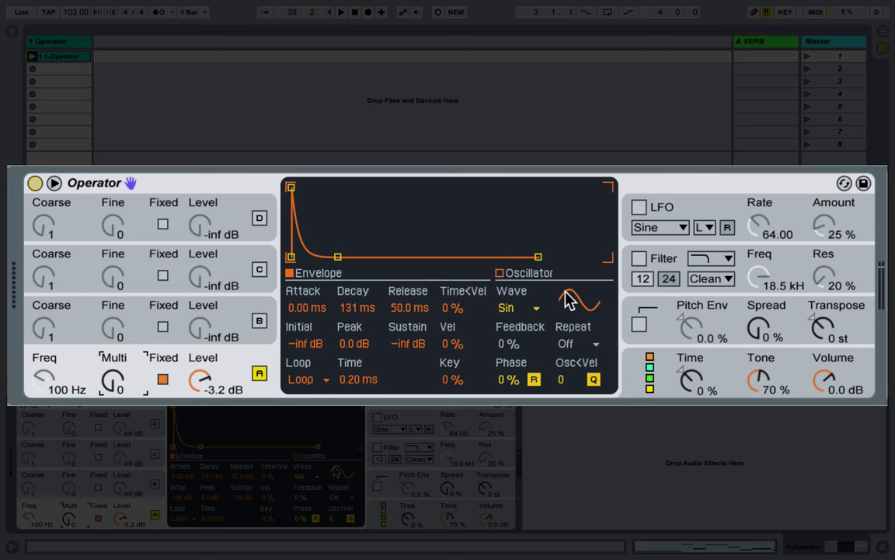
pyautogui.click(536, 310)
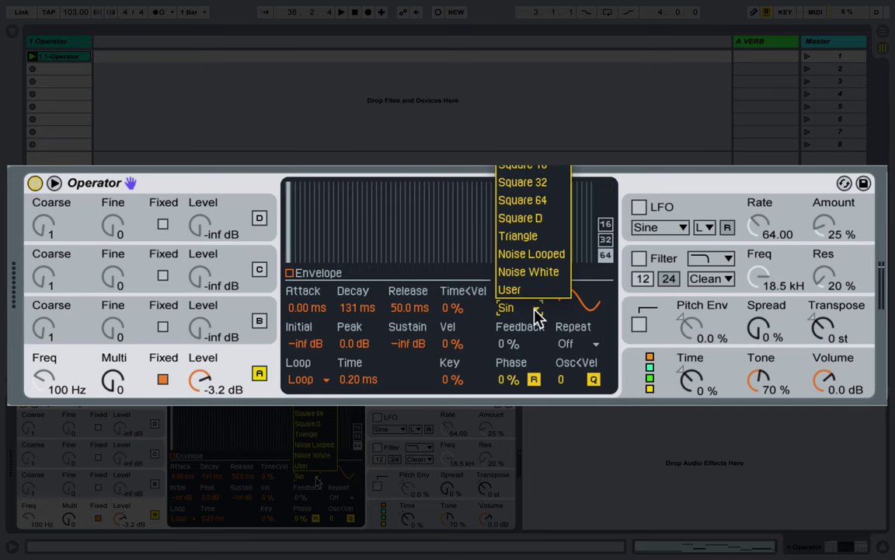
pyautogui.click(542, 218)
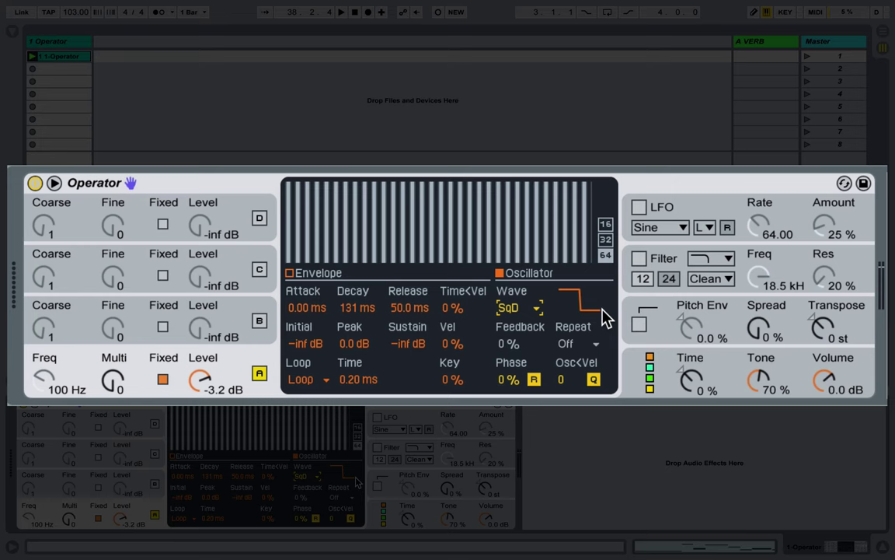
# - Set oscillator A's envelope decay to 3.96 ms and its Key amount to 0 %
pyautogui.click(292, 273)
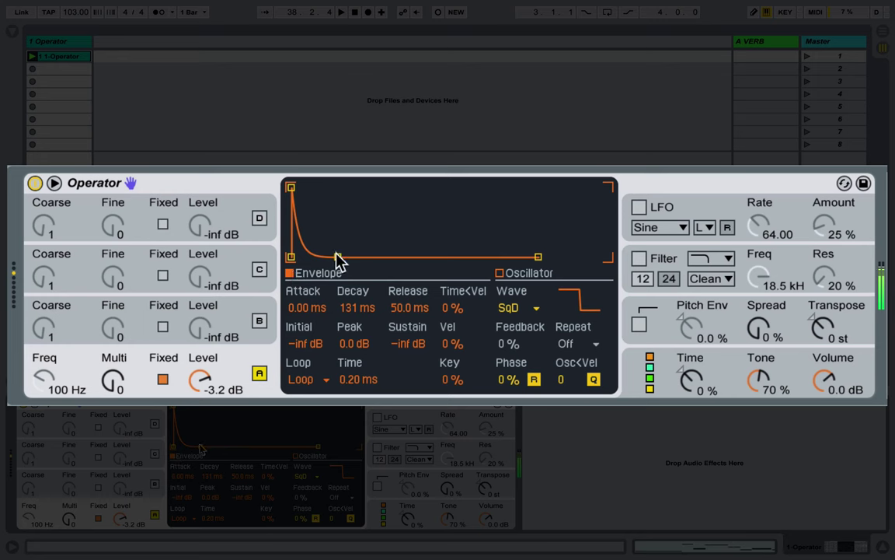
pyautogui.moveTo(337, 257); pyautogui.dragTo(304, 258)
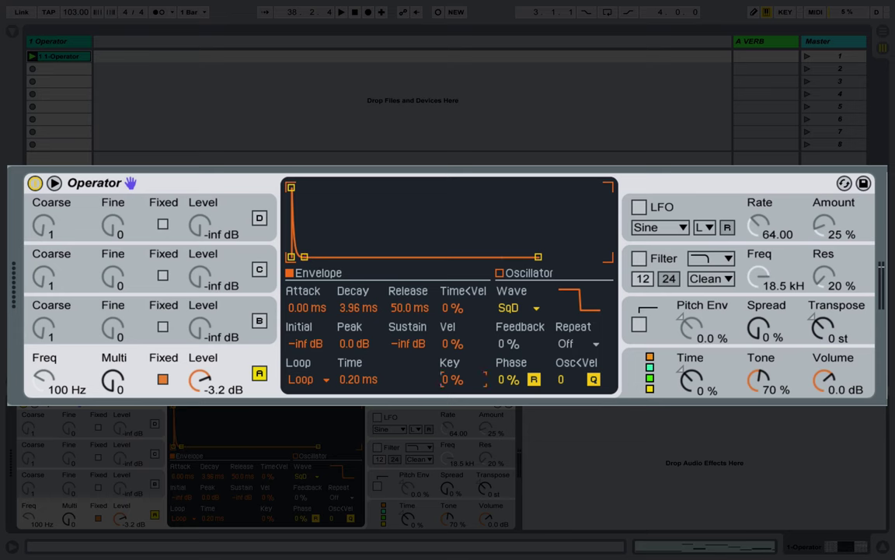
pyautogui.moveTo(451, 380); pyautogui.dragTo(452, 303)
pyautogui.write('0')
pyautogui.press('Return')
# - In Operator's global settings, connect Key modulation to Time with an amount of -100.00
pyautogui.click(732, 370)
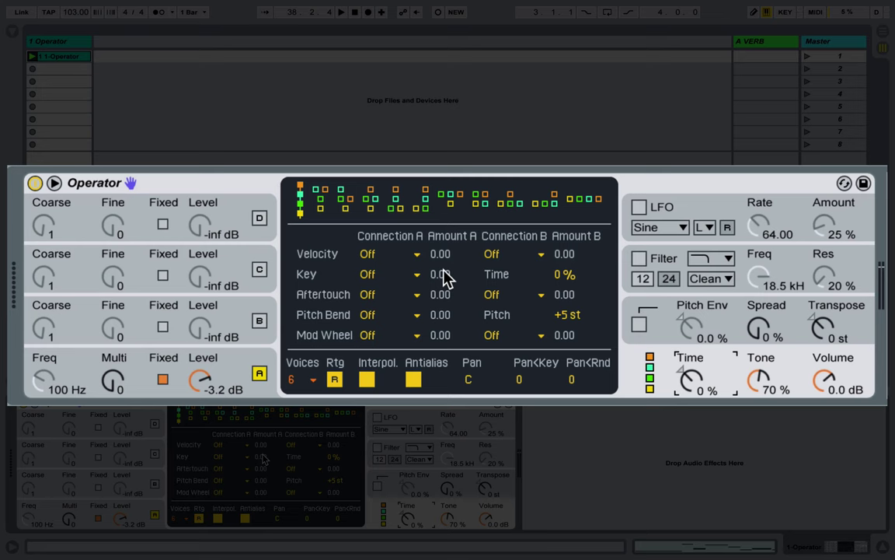
pyautogui.click(404, 277)
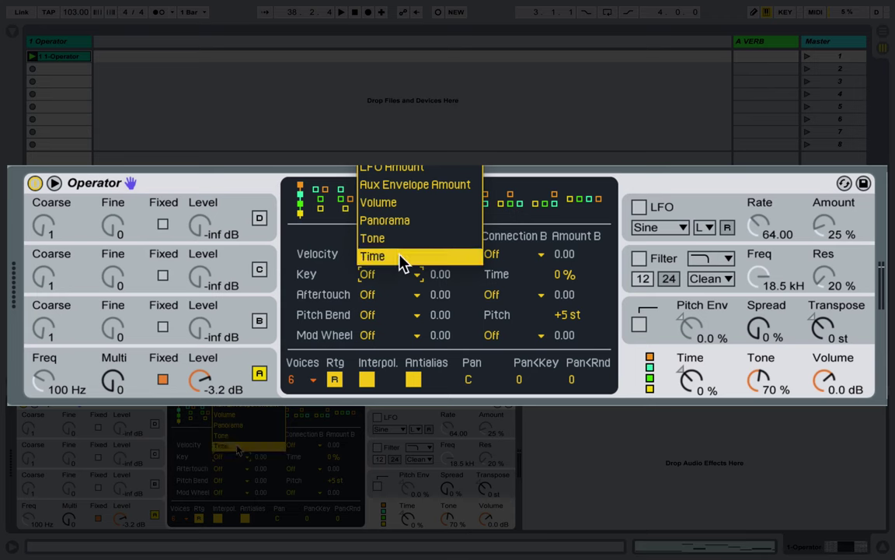
pyautogui.click(402, 259)
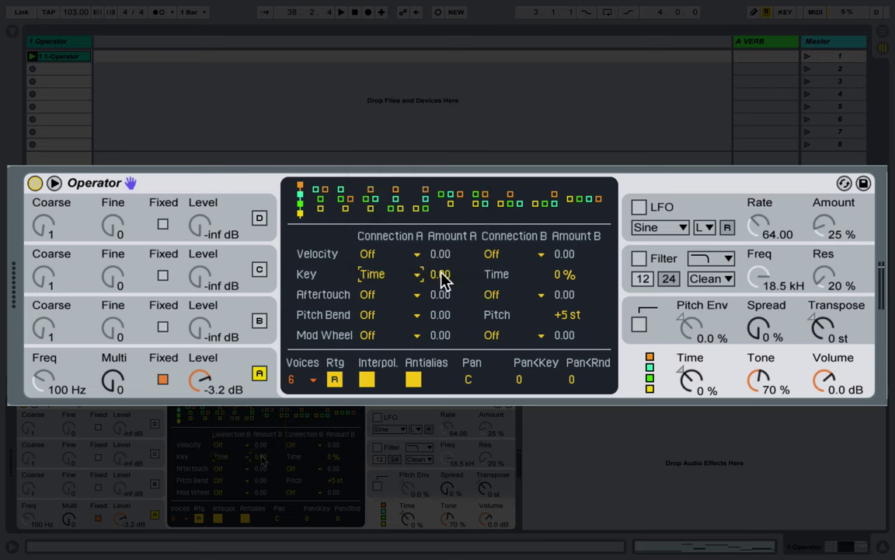
pyautogui.moveTo(448, 283)
pyautogui.mouseDown()
pyautogui.moveTo(448, 256)
pyautogui.moveTo(450, 286)
pyautogui.mouseUp()
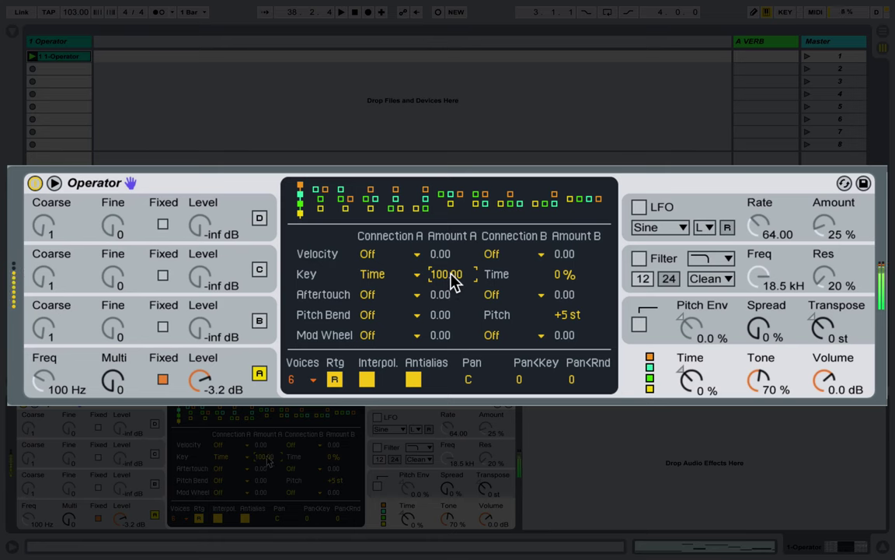
pyautogui.moveTo(453, 281); pyautogui.dragTo(453, 365)
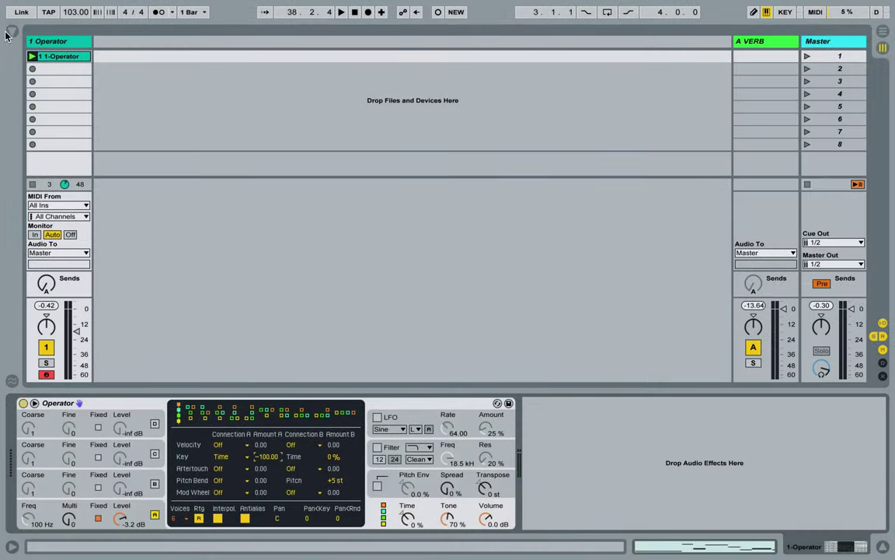
# - Add the Tuner audio effect after Operator on the track and hide the browser
pyautogui.click(6, 33)
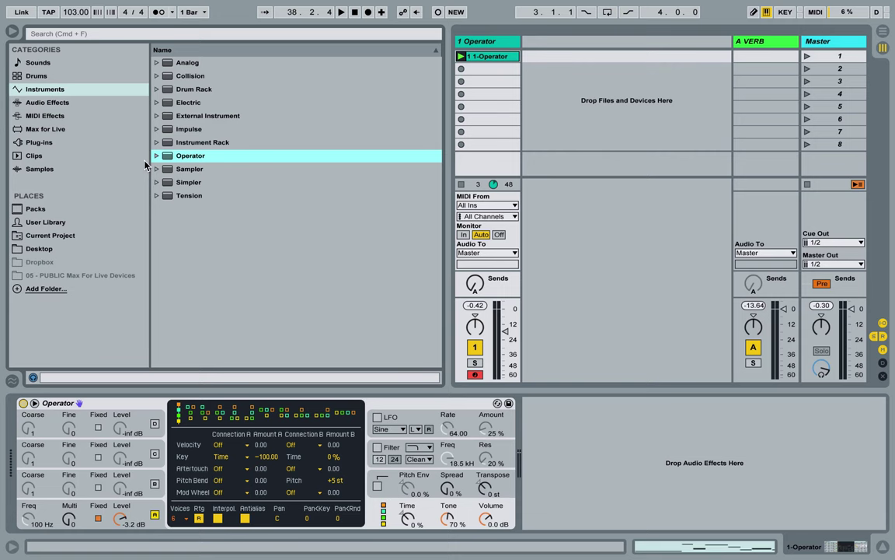
pyautogui.click(48, 103)
pyautogui.scroll(-5, 255, 273)
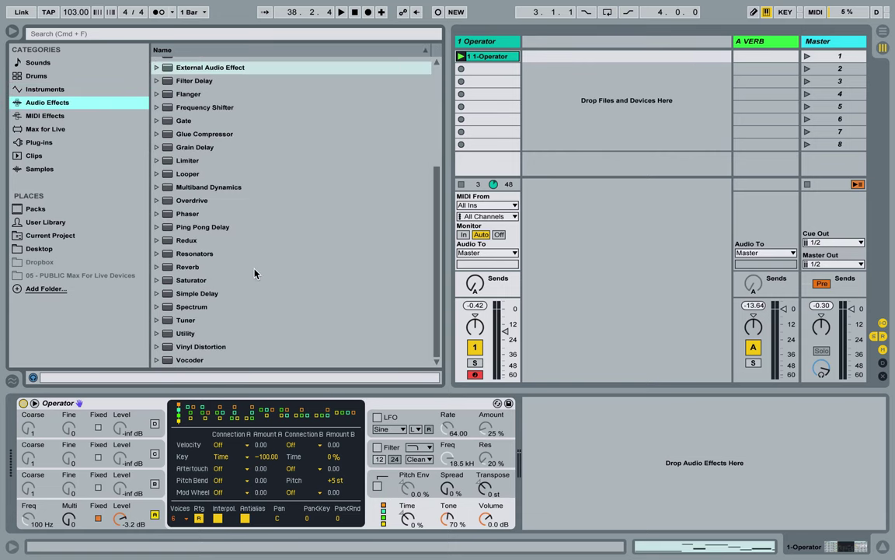
pyautogui.moveTo(185, 319); pyautogui.dragTo(549, 413)
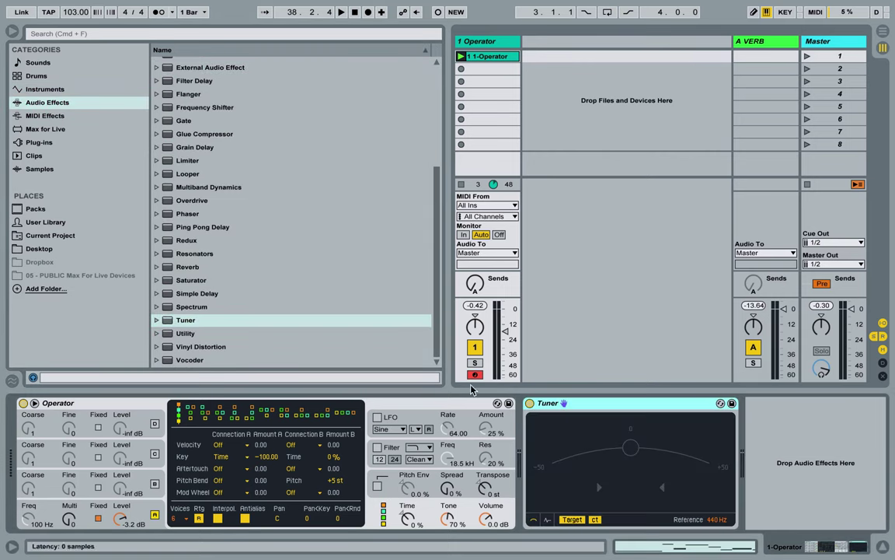
pyautogui.click(11, 29)
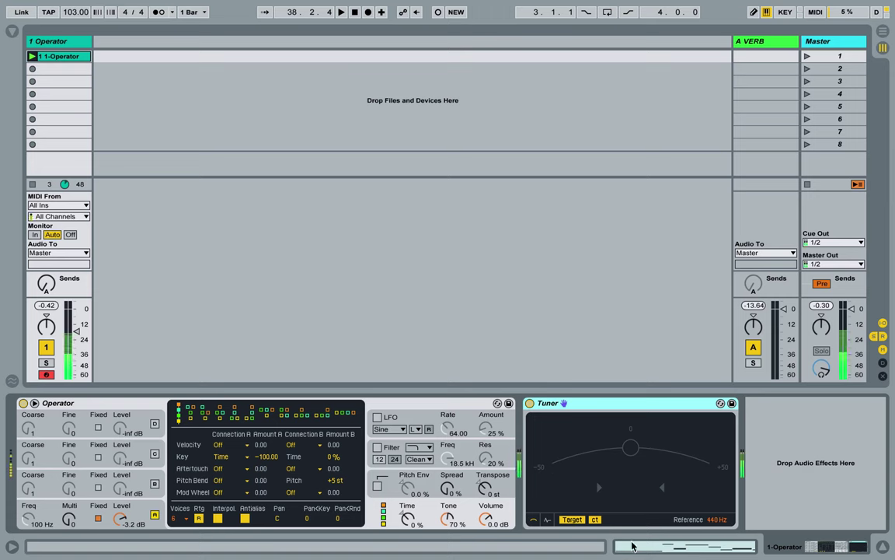
# - Set oscillator A's decay to 6.52 ms and level to -1.0 dB, and raise Operator's volume to 3.1 dB while playing test notes
pyautogui.click(431, 422)
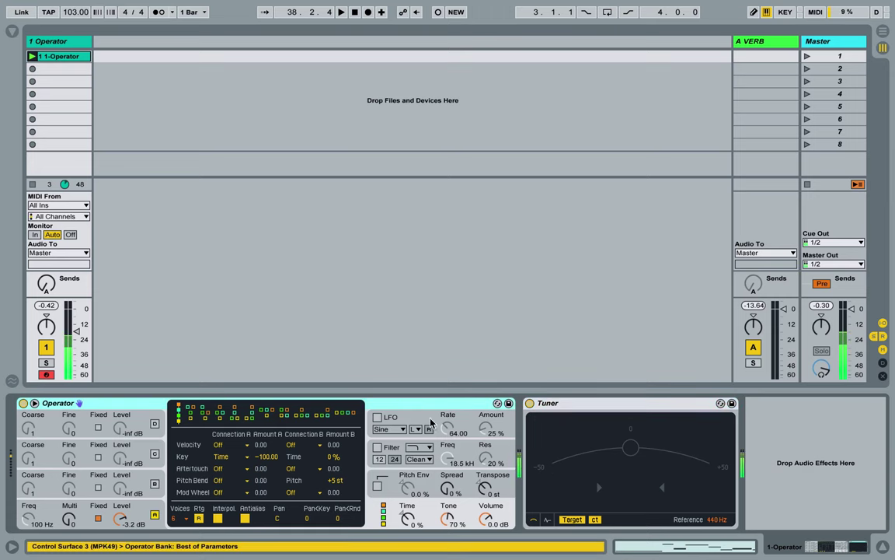
pyautogui.press('x')
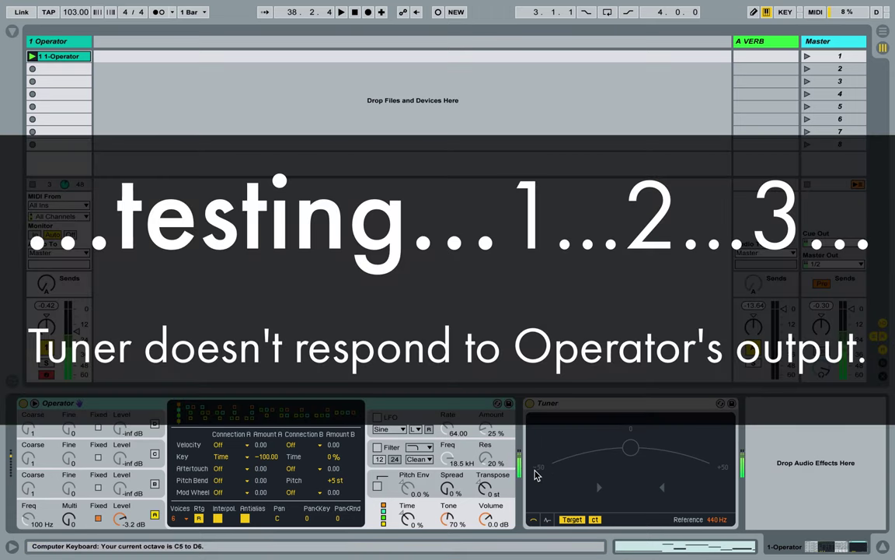
pyautogui.click(150, 519)
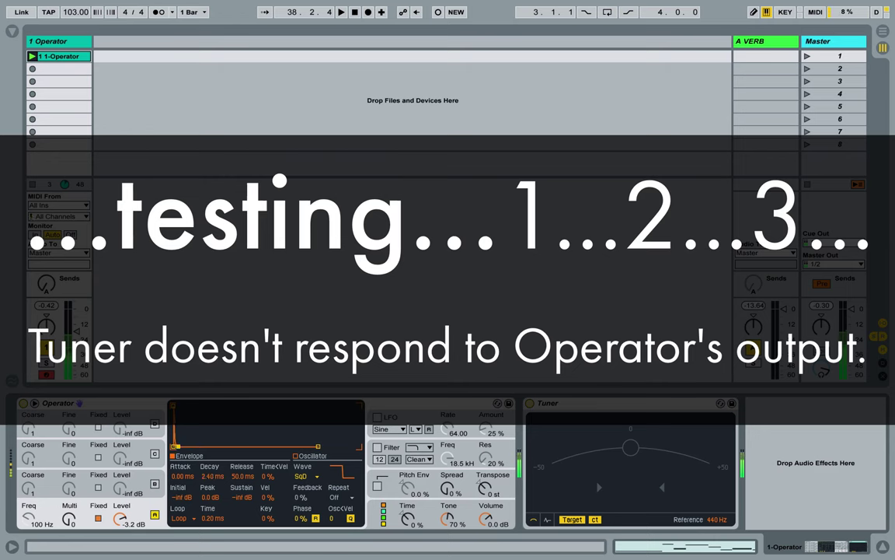
pyautogui.moveTo(461, 485); pyautogui.dragTo(461, 462)
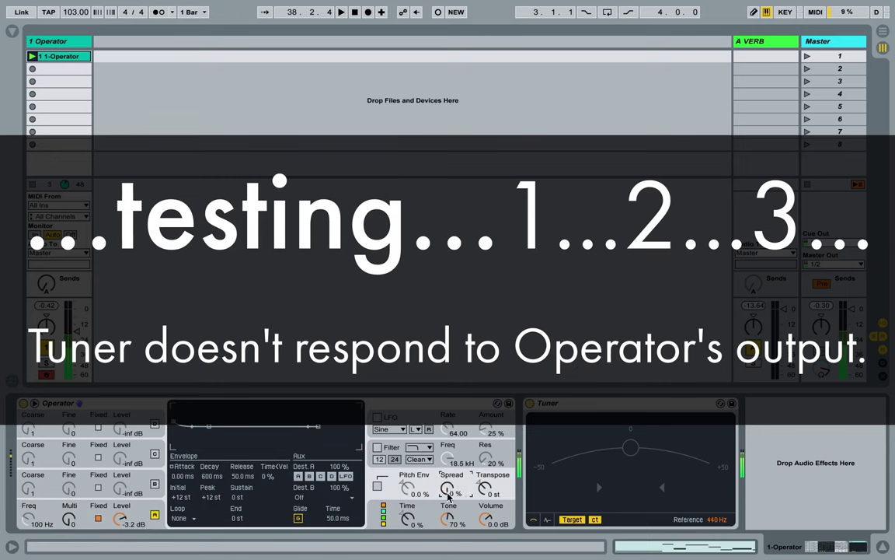
pyautogui.moveTo(486, 516); pyautogui.dragTo(485, 501)
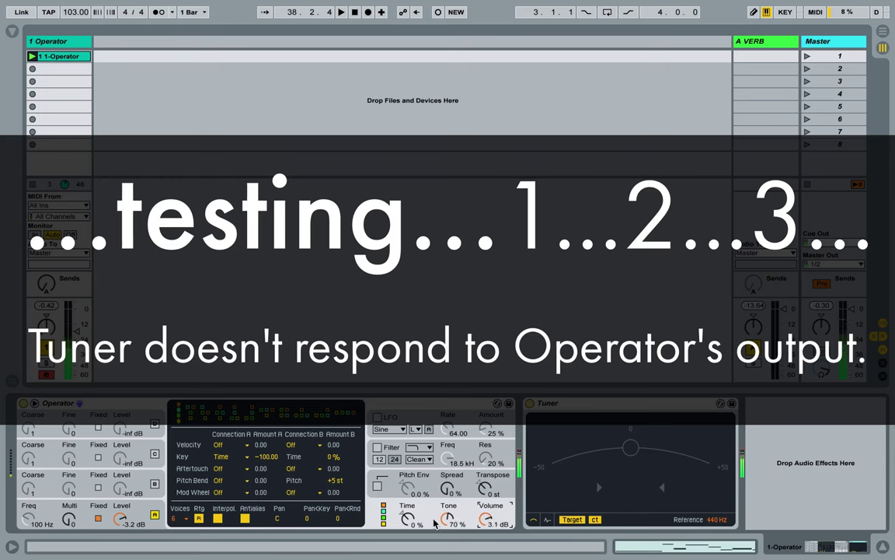
pyautogui.moveTo(119, 518); pyautogui.dragTo(119, 531)
pyautogui.press('z')
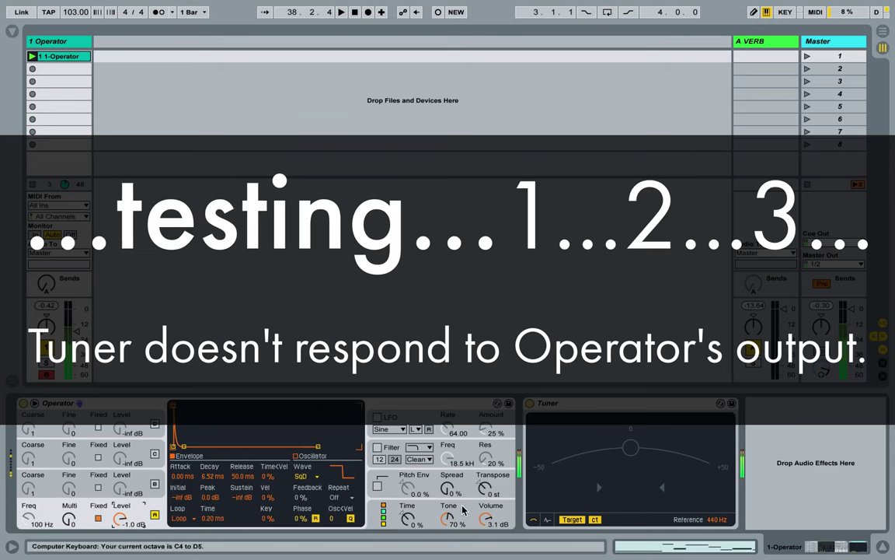
# - Replace Tuner with a fresh instance after Operator and test it with notes in higher and lower keyboard octaves
pyautogui.click(584, 405)
pyautogui.press('Delete')
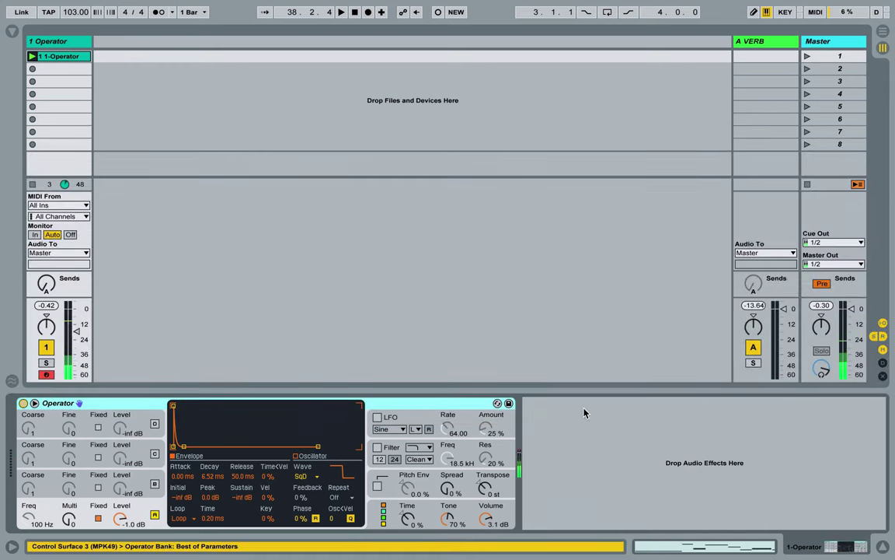
pyautogui.click(12, 32)
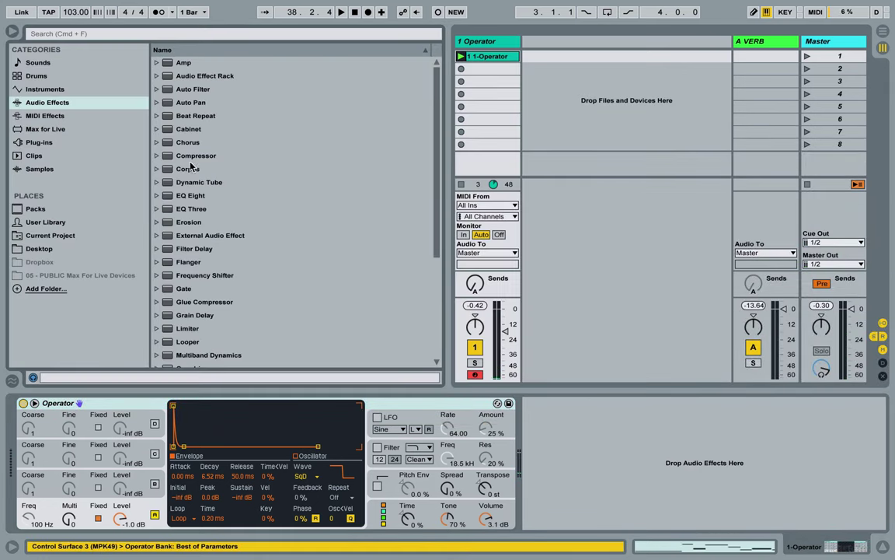
pyautogui.scroll(-5, 190, 233)
pyautogui.moveTo(185, 319); pyautogui.dragTo(584, 458)
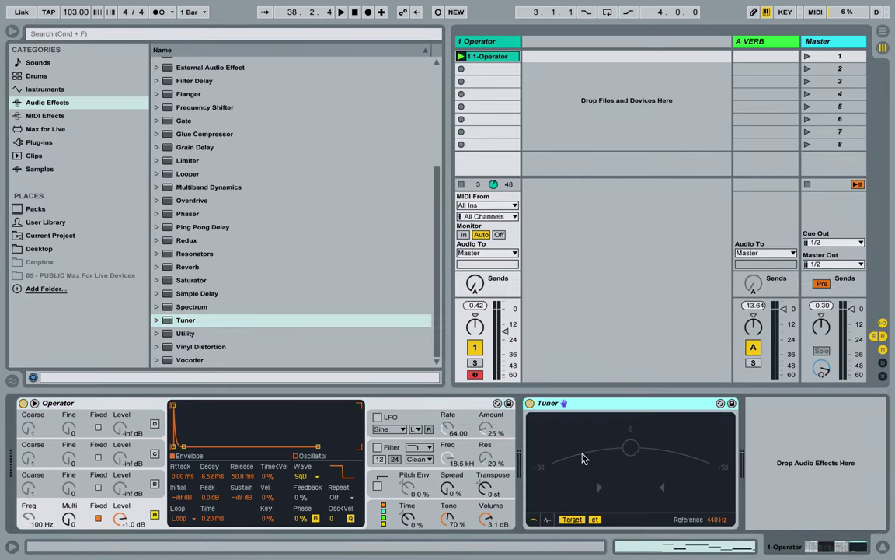
pyautogui.press('x')
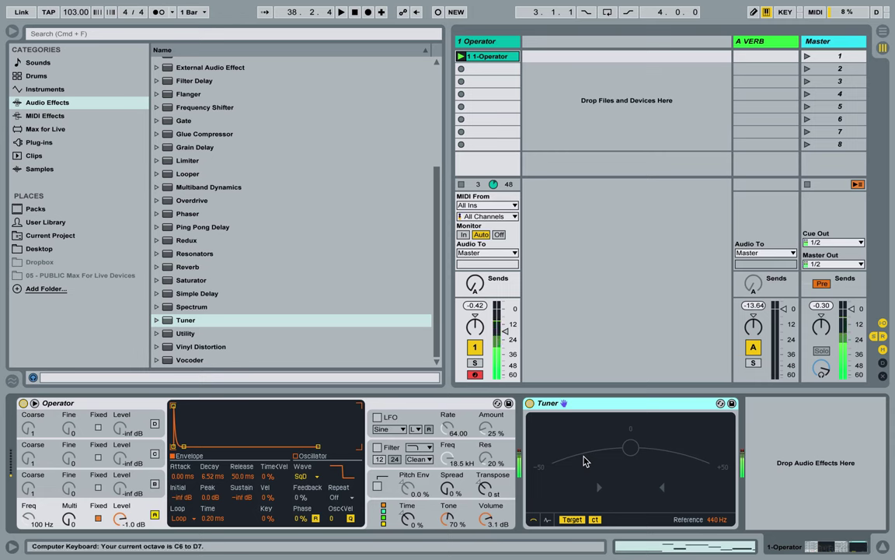
pyautogui.press('z')
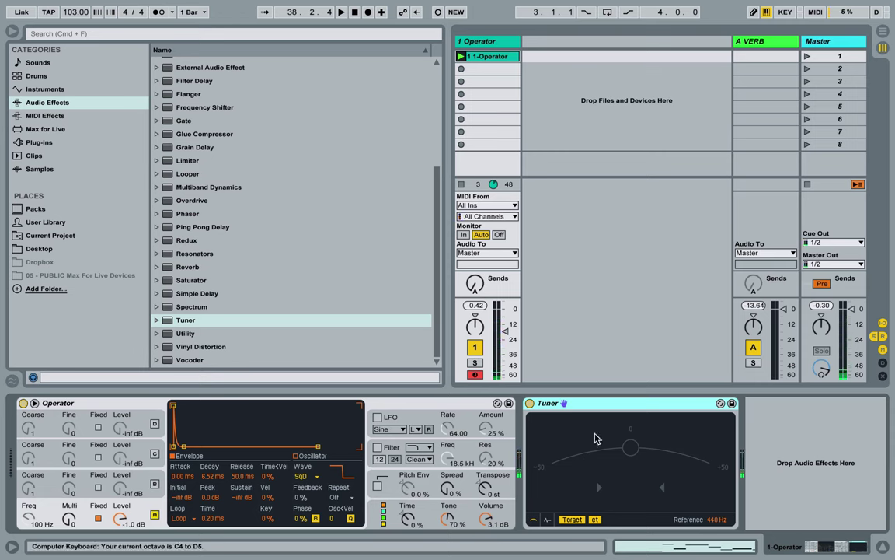
# - Replace Tuner with the EQ Eight audio effect after Operator and hide the browser
pyautogui.press('Delete')
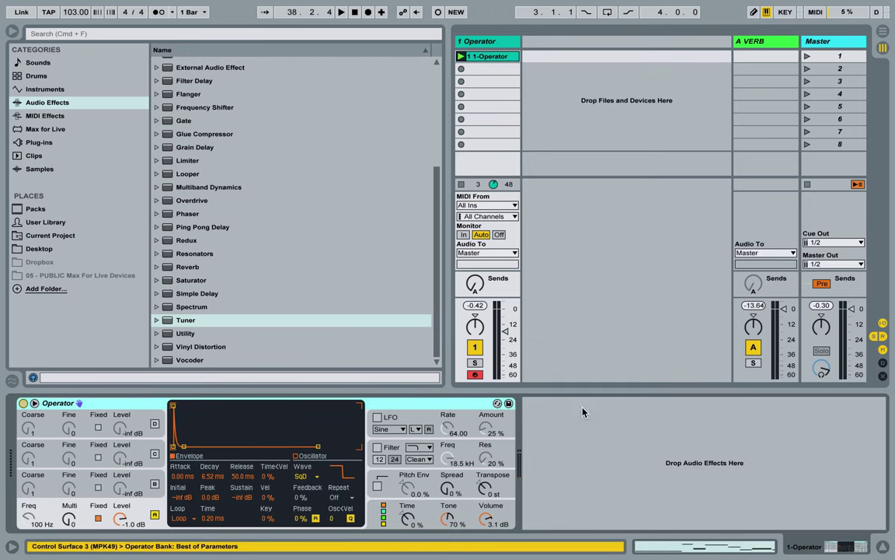
pyautogui.scroll(3, 310, 147)
pyautogui.moveTo(194, 134); pyautogui.dragTo(603, 478)
pyautogui.click(13, 32)
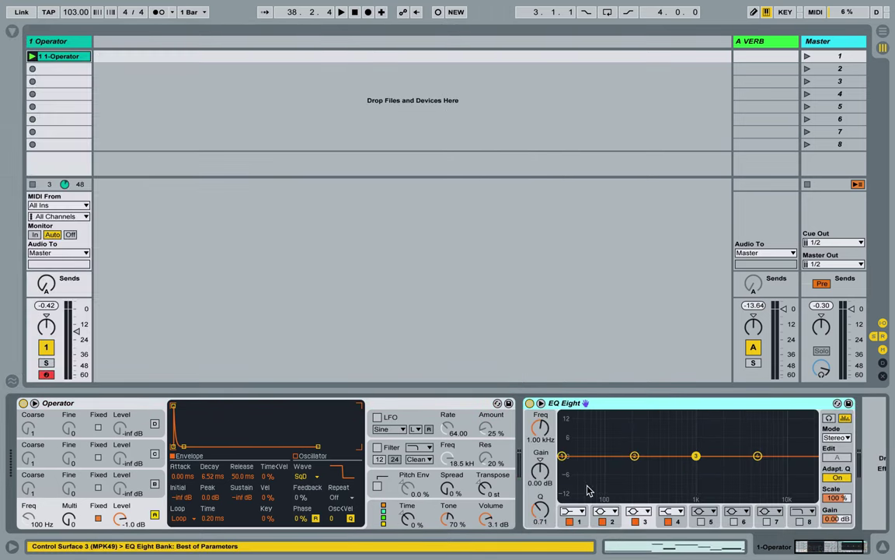
# - In EQ Eight's expanded display with Audition mode on, shape band 2 into a narrow peak at 218 Hz, 14.9 dB, Q 15.3
pyautogui.click(540, 403)
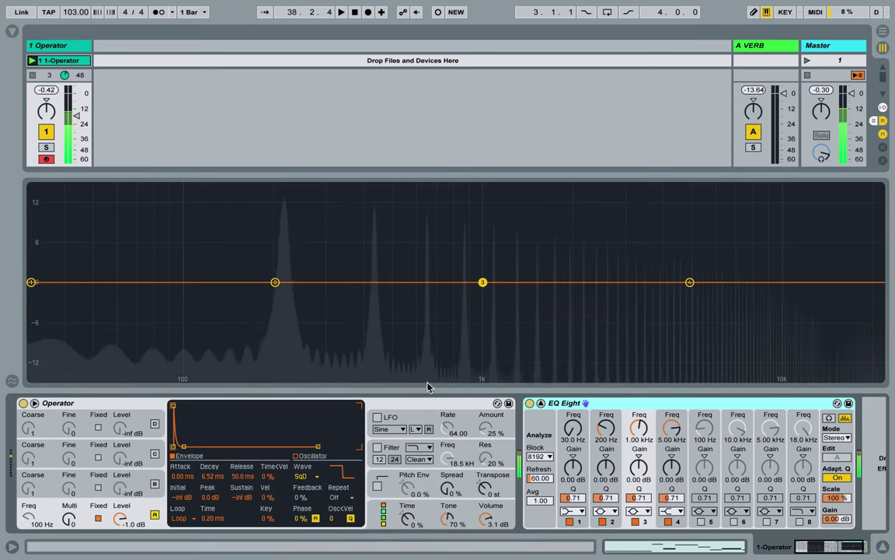
pyautogui.moveTo(276, 282); pyautogui.dragTo(285, 187)
pyautogui.moveTo(605, 497); pyautogui.dragTo(604, 497)
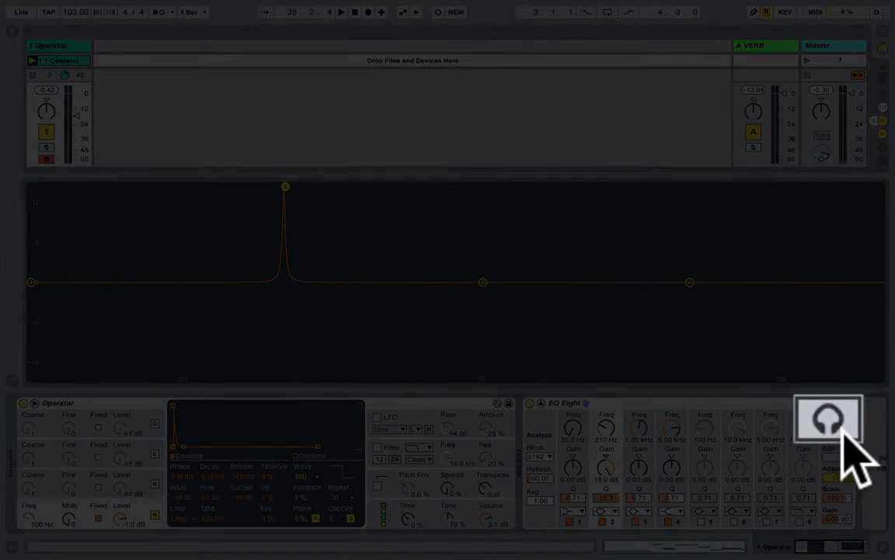
pyautogui.click(811, 426)
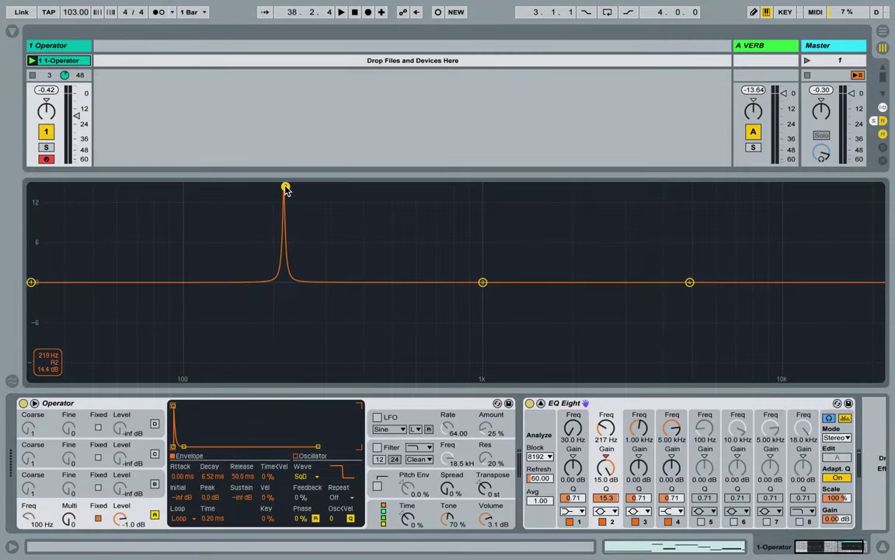
pyautogui.moveTo(286, 189)
pyautogui.mouseDown()
pyautogui.moveTo(372, 187)
pyautogui.moveTo(286, 187)
pyautogui.mouseUp()
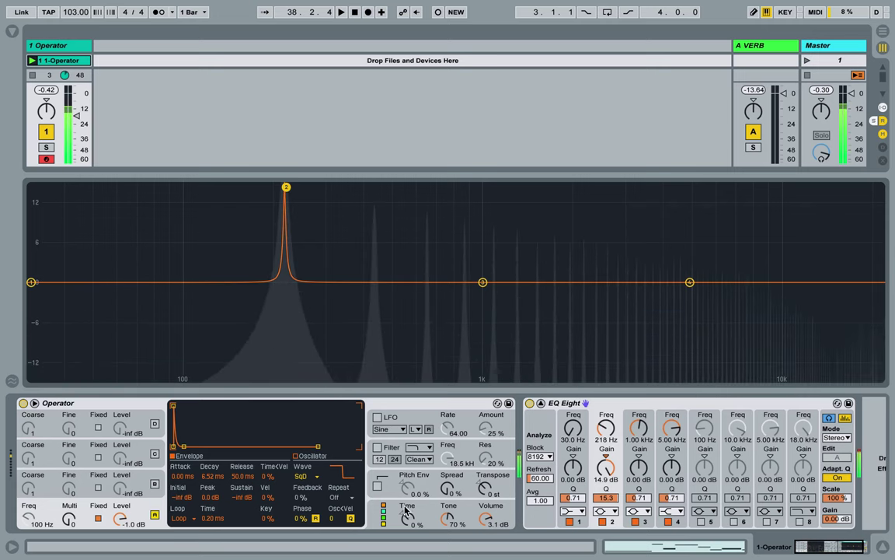
# - Shorten oscillator A's envelope decay to 5.08 ms and move EQ Eight's band 2 to 276 Hz over the fundamental
pyautogui.moveTo(186, 450); pyautogui.dragTo(183, 451)
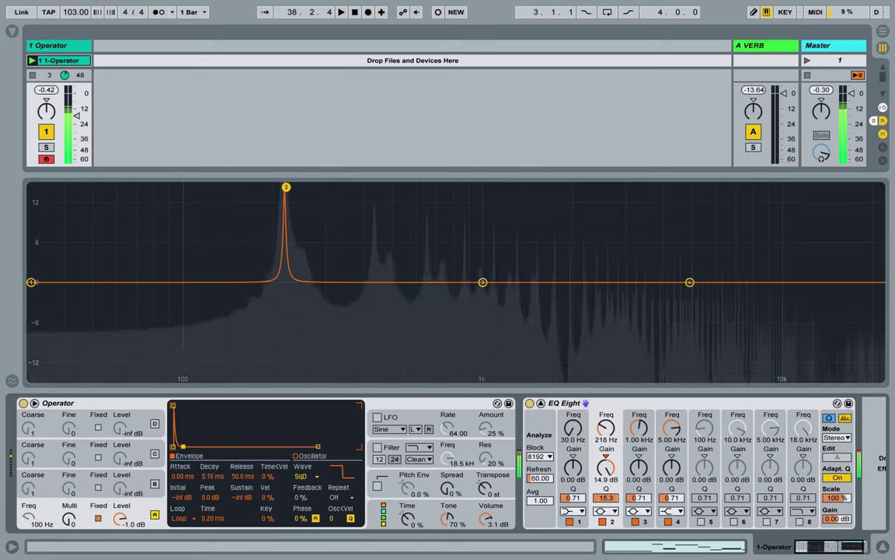
pyautogui.moveTo(286, 188); pyautogui.dragTo(302, 186)
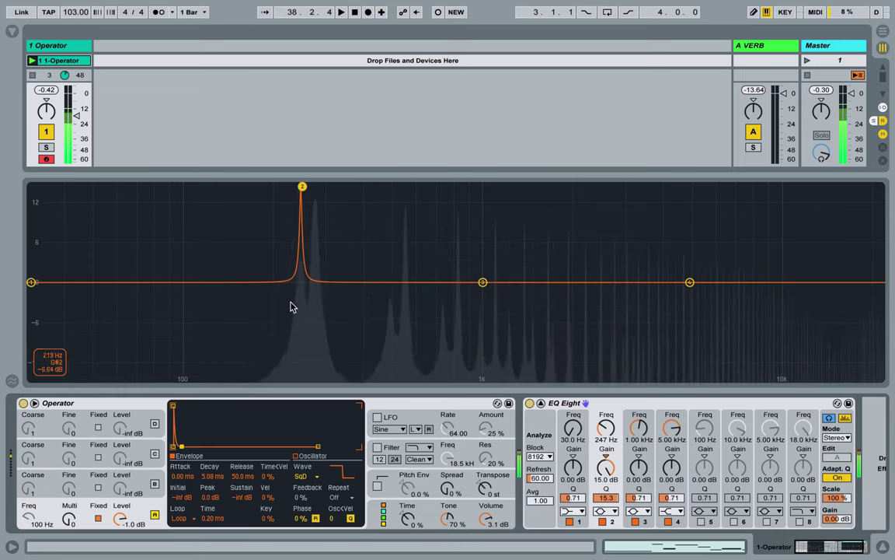
pyautogui.moveTo(303, 186); pyautogui.dragTo(316, 187)
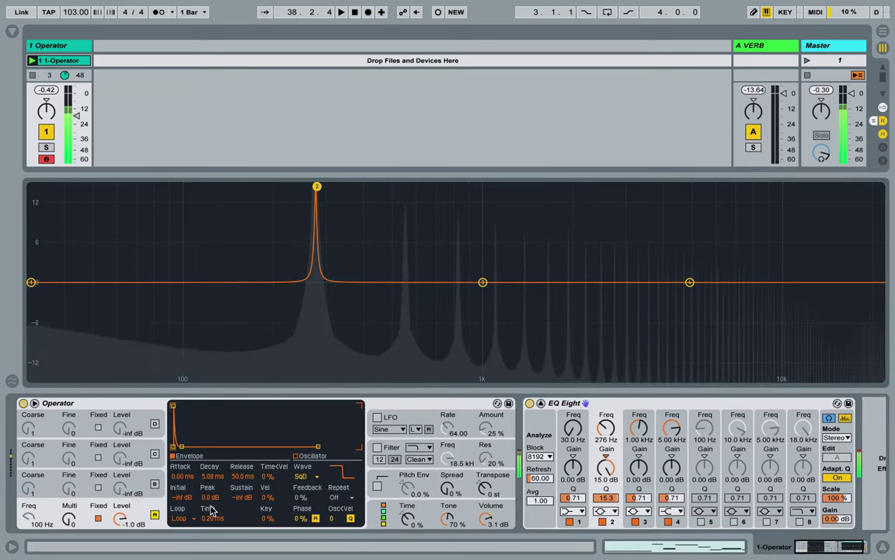
# - Lengthen oscillator A's decay through 5.58 ms to 6.08 ms, matching band 2 at 252 Hz and 231 Hz
pyautogui.moveTo(215, 476); pyautogui.dragTo(215, 466)
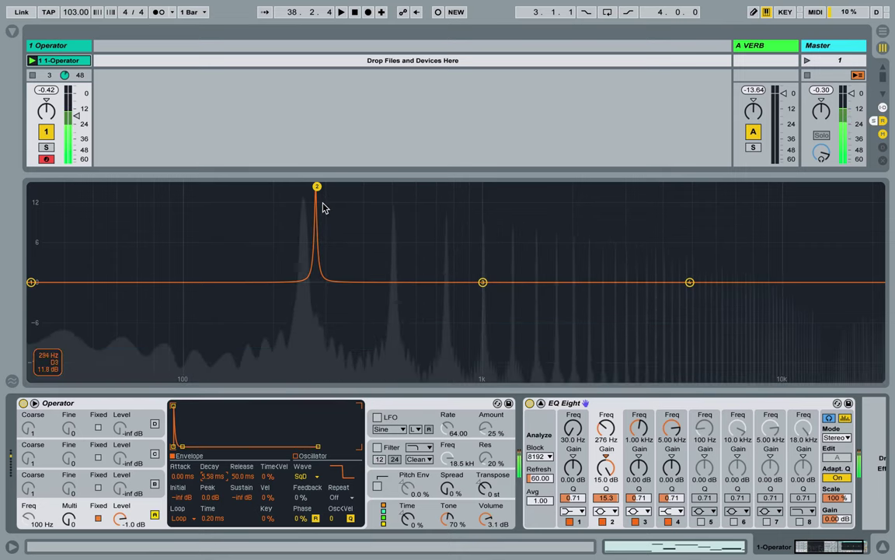
pyautogui.moveTo(325, 206); pyautogui.dragTo(313, 206)
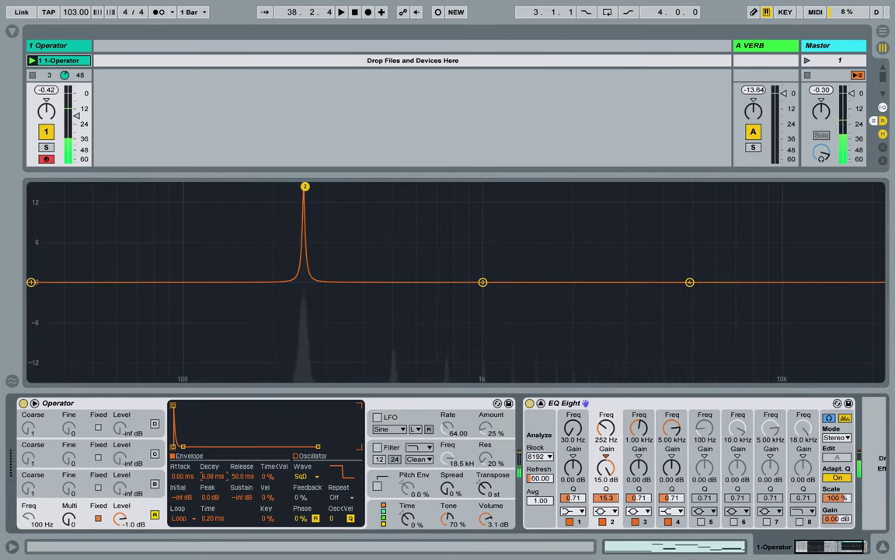
pyautogui.moveTo(305, 186); pyautogui.dragTo(293, 186)
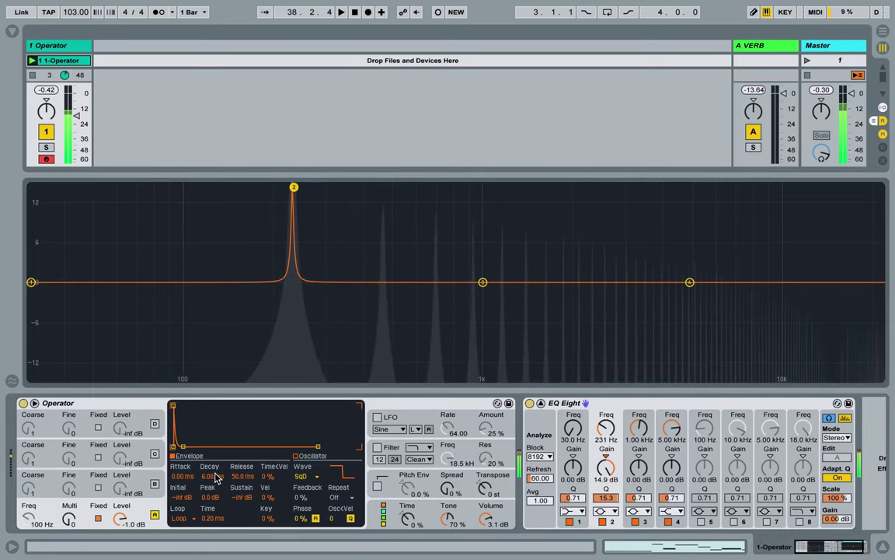
# - Try oscillator A decays of 4.70 ms and 5.12 ms, matching EQ Eight's band 2 at 295 Hz and 273 Hz
pyautogui.moveTo(216, 476); pyautogui.dragTo(216, 487)
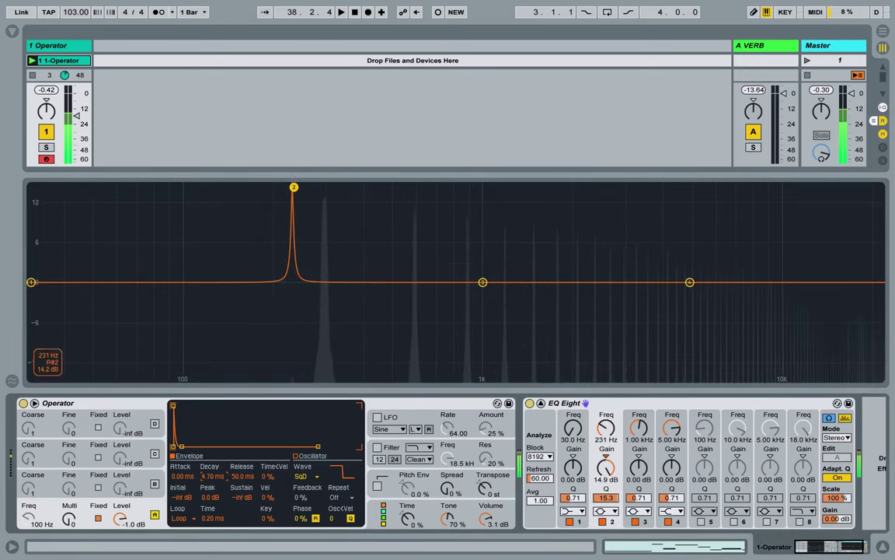
pyautogui.moveTo(293, 187); pyautogui.dragTo(325, 186)
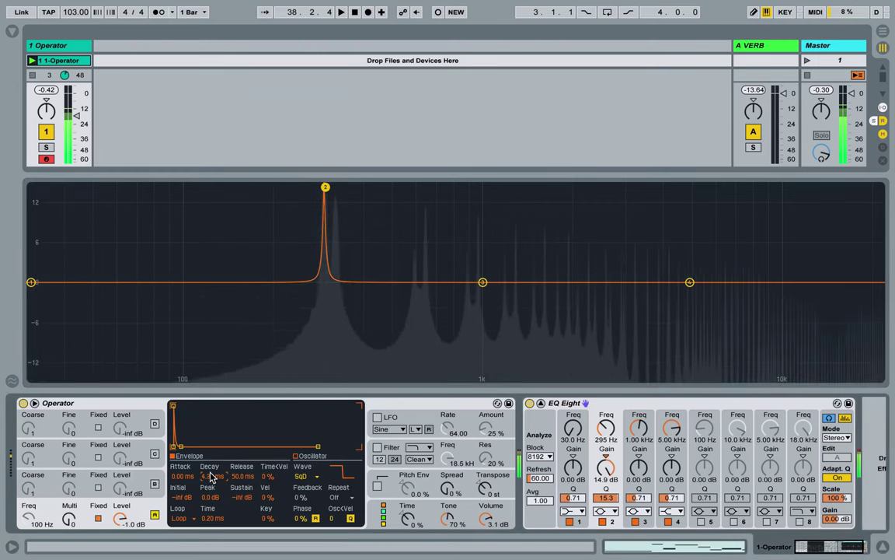
pyautogui.moveTo(211, 476); pyautogui.dragTo(212, 474)
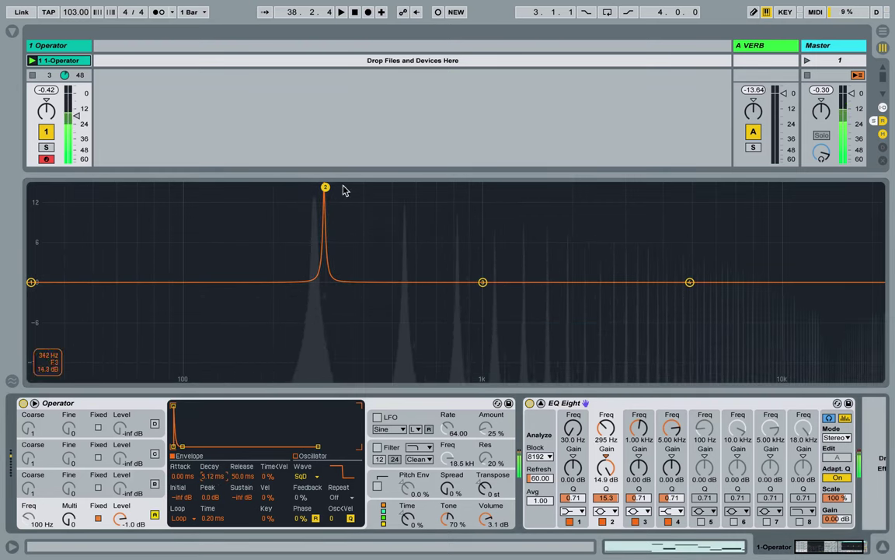
pyautogui.moveTo(326, 188); pyautogui.dragTo(316, 187)
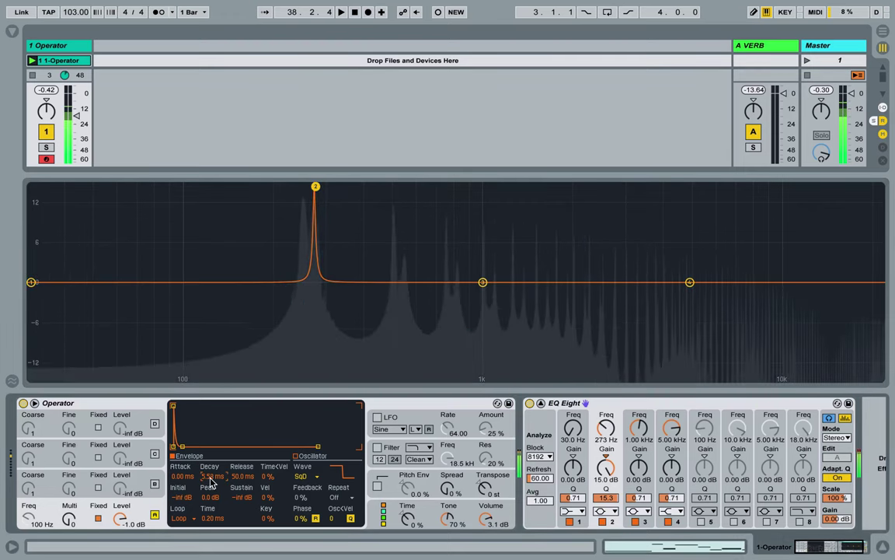
# - Set oscillator A's decay to 5.59 ms and tune EQ Eight's band 2 to 256 Hz and finally 322 Hz
pyautogui.moveTo(316, 187); pyautogui.dragTo(304, 187)
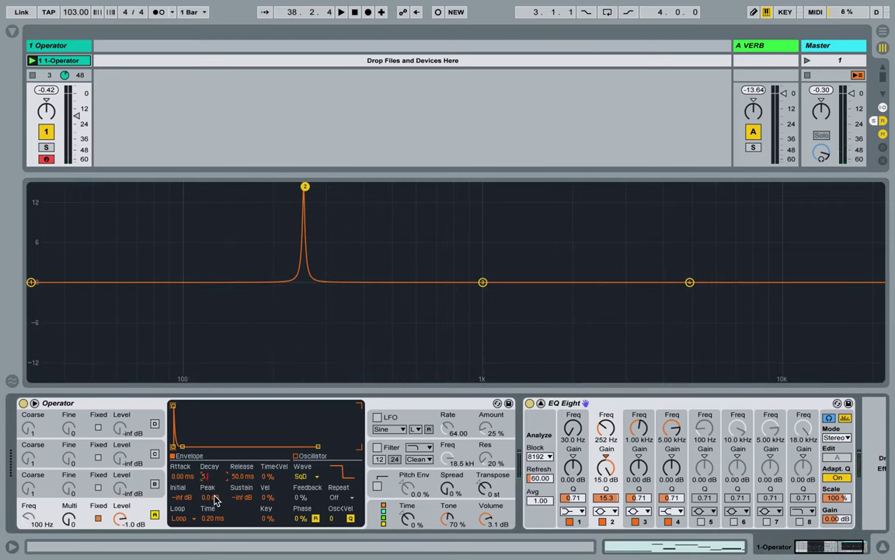
pyautogui.moveTo(304, 187); pyautogui.dragTo(306, 186)
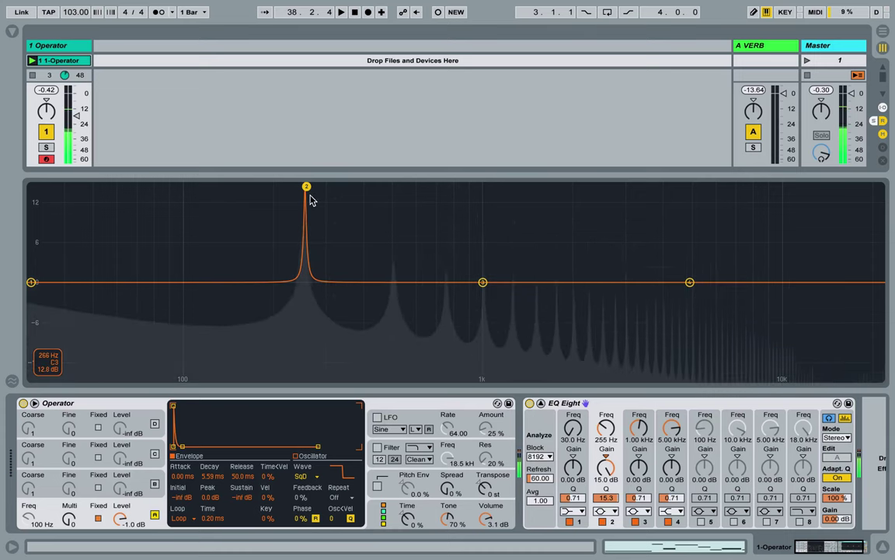
pyautogui.moveTo(306, 189); pyautogui.dragTo(307, 190)
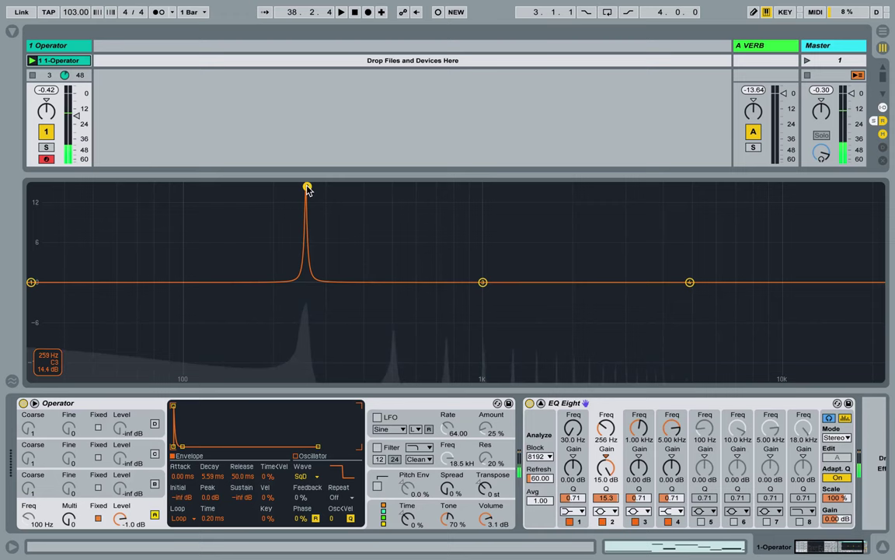
pyautogui.moveTo(308, 189); pyautogui.dragTo(336, 187)
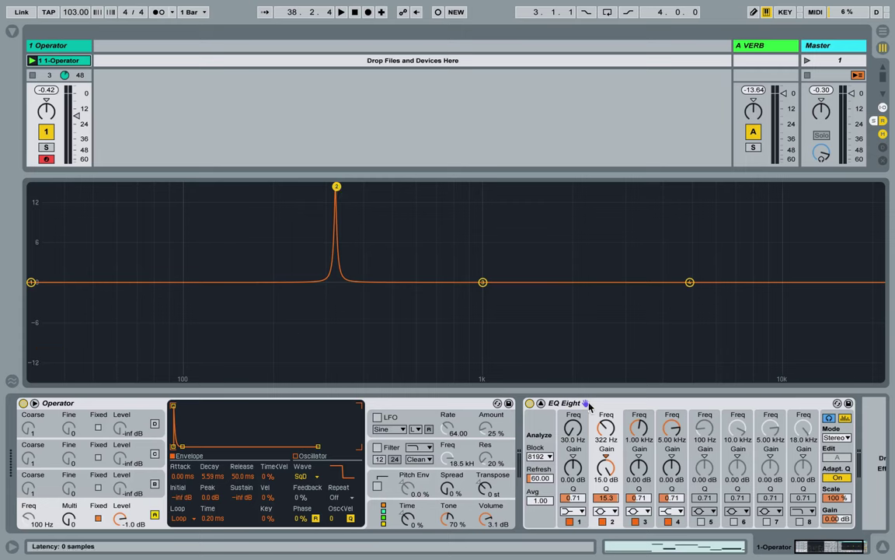
# - Deactivate EQ Eight and collapse its display, and lengthen oscillator A's envelope release to 36.4 s
pyautogui.click(529, 403)
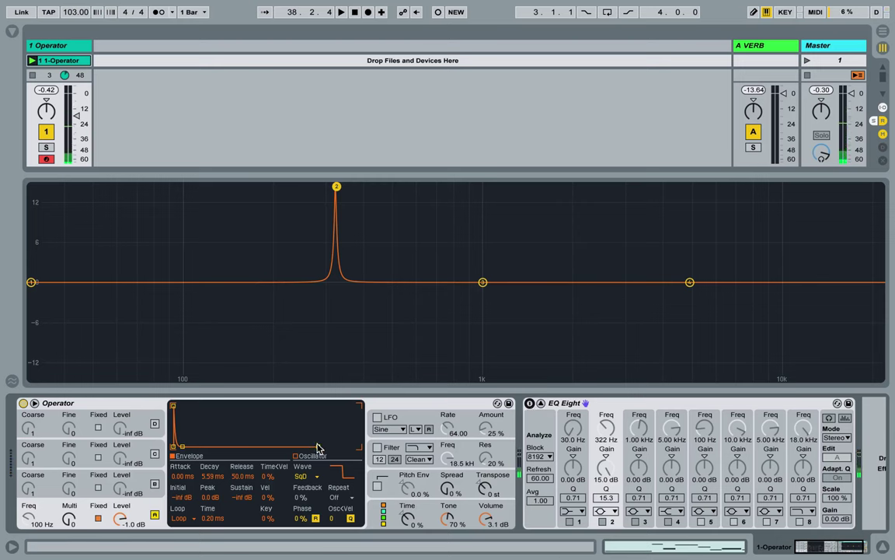
pyautogui.moveTo(317, 448); pyautogui.dragTo(339, 446)
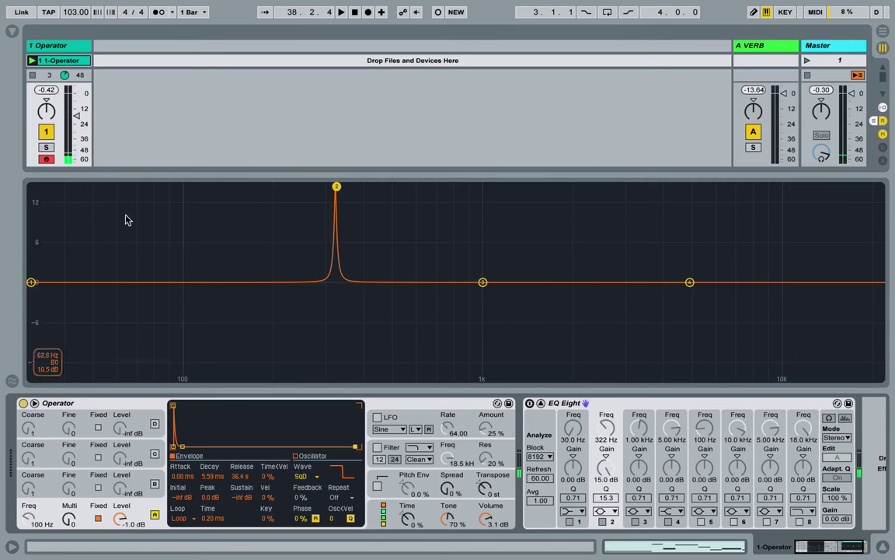
pyautogui.click(541, 403)
# - Raise the Operator track's Send A to the VERB return and select oscillator B for editing
pyautogui.moveTo(47, 283)
pyautogui.mouseDown()
pyautogui.moveTo(47, 264)
pyautogui.moveTo(46, 284)
pyautogui.mouseUp()
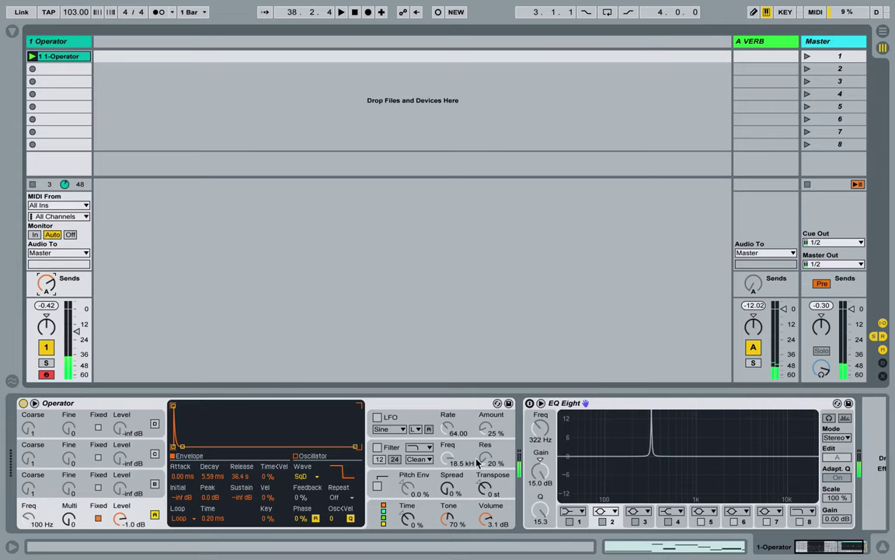
pyautogui.click(142, 483)
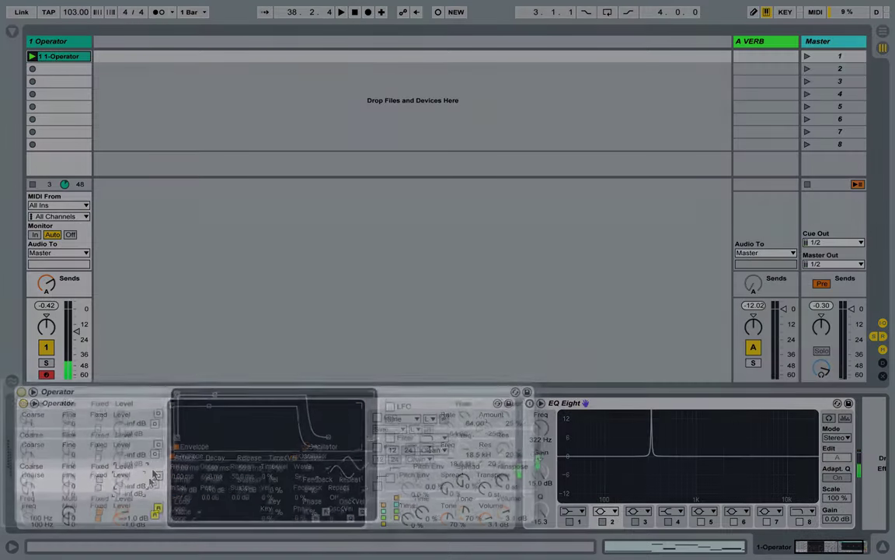
# - Enable oscillator B, raise its level to -6.9 dB and lengthen its envelope release to 2.05 s
pyautogui.click(155, 483)
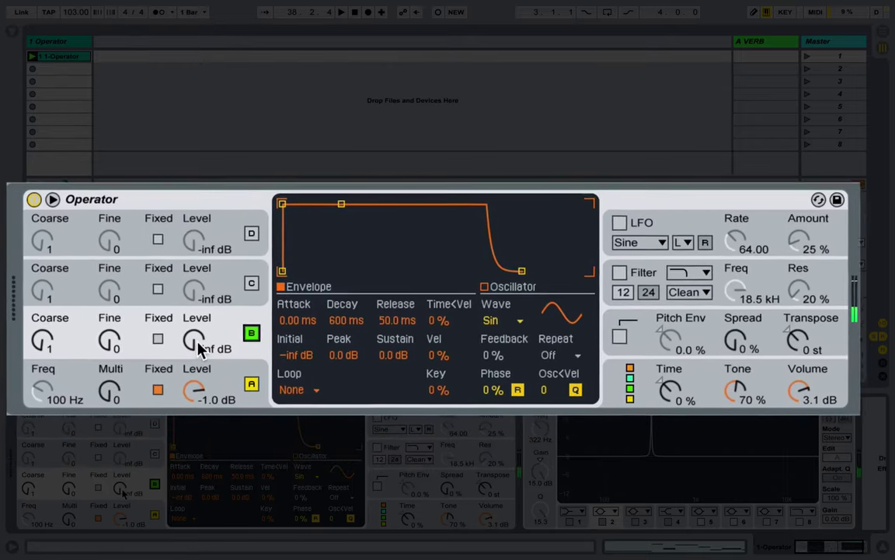
pyautogui.moveTo(122, 489); pyautogui.dragTo(122, 467)
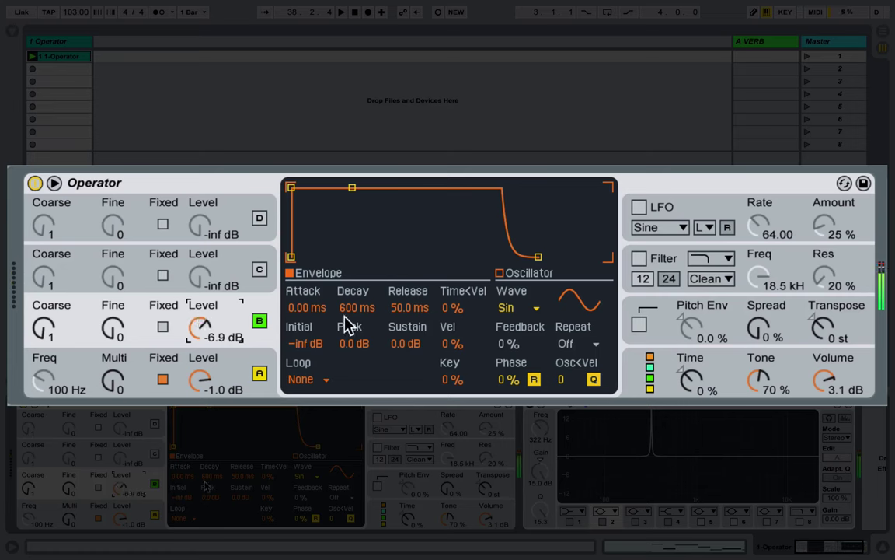
pyautogui.moveTo(538, 258); pyautogui.dragTo(574, 257)
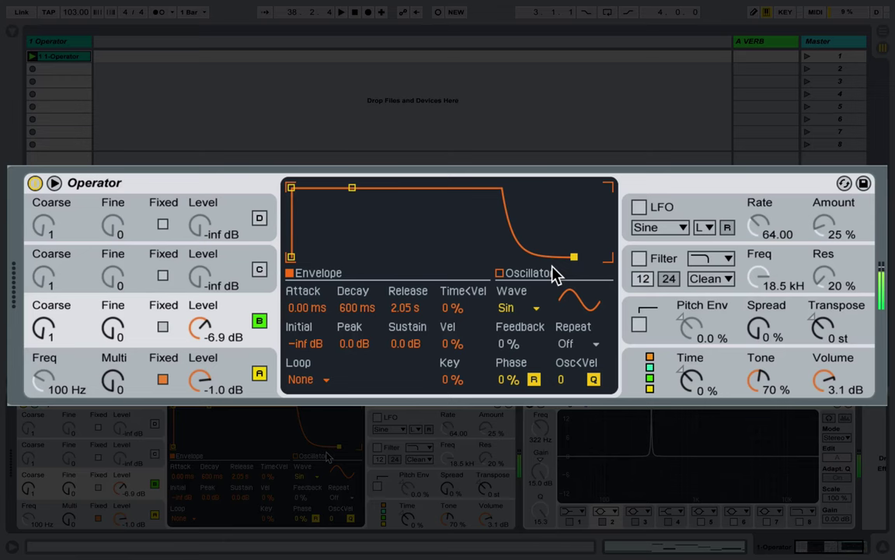
# - Set oscillator A's envelope loop time to 0.77 ms, decay to 5.08 ms and sustain to -26 dB
pyautogui.click(235, 375)
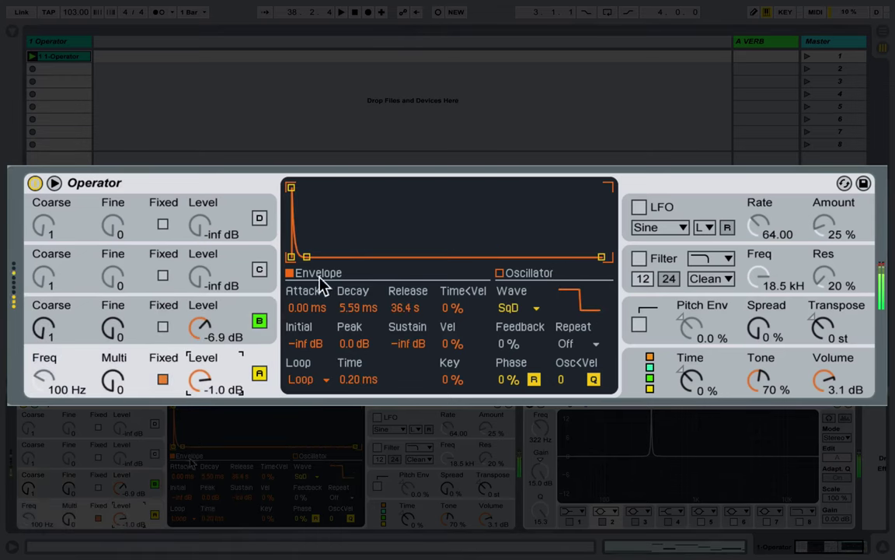
pyautogui.click(358, 379)
pyautogui.moveTo(357, 378)
pyautogui.mouseDown()
pyautogui.moveTo(357, 353)
pyautogui.moveTo(358, 370)
pyautogui.mouseUp()
pyautogui.moveTo(307, 258); pyautogui.dragTo(305, 231)
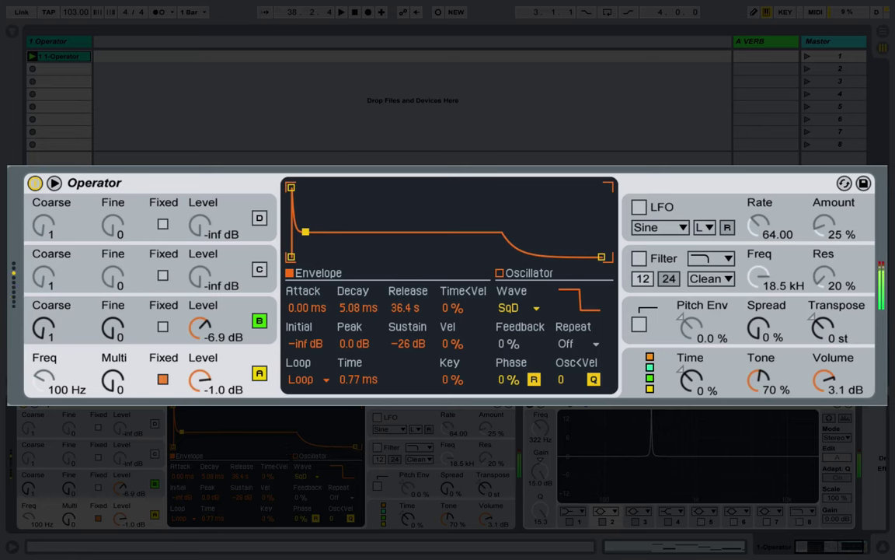
# - Reshape oscillator A's envelope to a 1.39 ms attack, -29 dB sustain and 404 ms release
pyautogui.moveTo(306, 231); pyautogui.dragTo(304, 255)
pyautogui.moveTo(286, 188); pyautogui.dragTo(314, 187)
pyautogui.moveTo(324, 255); pyautogui.dragTo(328, 235)
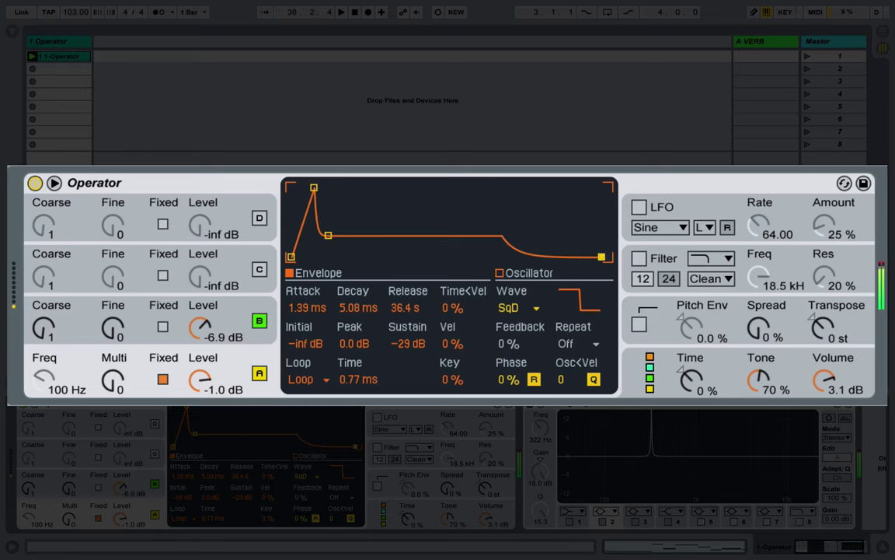
pyautogui.moveTo(601, 257); pyautogui.dragTo(557, 256)
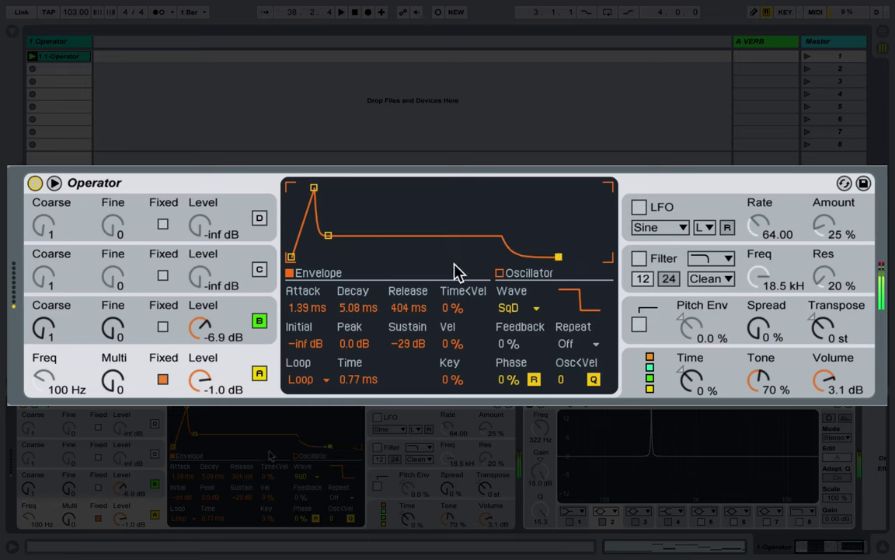
# - Audition the patch by playing test notes on the computer MIDI keyboard in different octaves
pyautogui.press('z')
pyautogui.press('a')
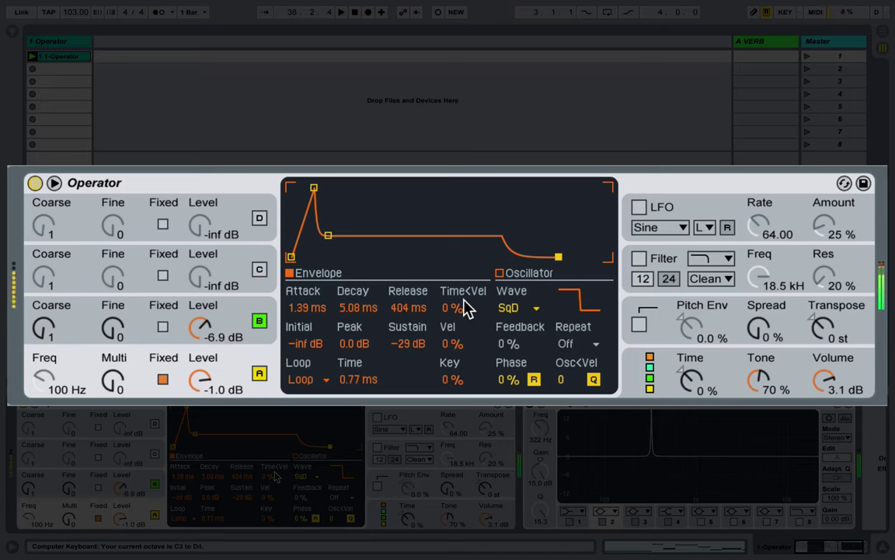
pyautogui.press('a')
pyautogui.press('z')
pyautogui.press('x')
# - Set oscillator B's envelope to a 9.20 s release, 216 ms decay and -inf dB sustain
pyautogui.click(226, 319)
pyautogui.moveTo(574, 257); pyautogui.dragTo(588, 256)
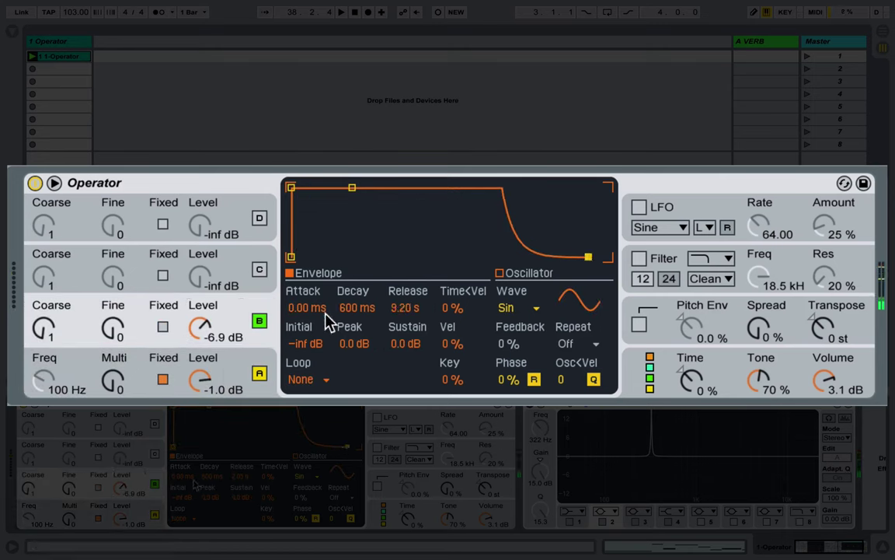
pyautogui.moveTo(352, 189); pyautogui.dragTo(343, 256)
# - Set oscillator B's envelope loop mode to Sync with a repeat of 1/4
pyautogui.click(313, 379)
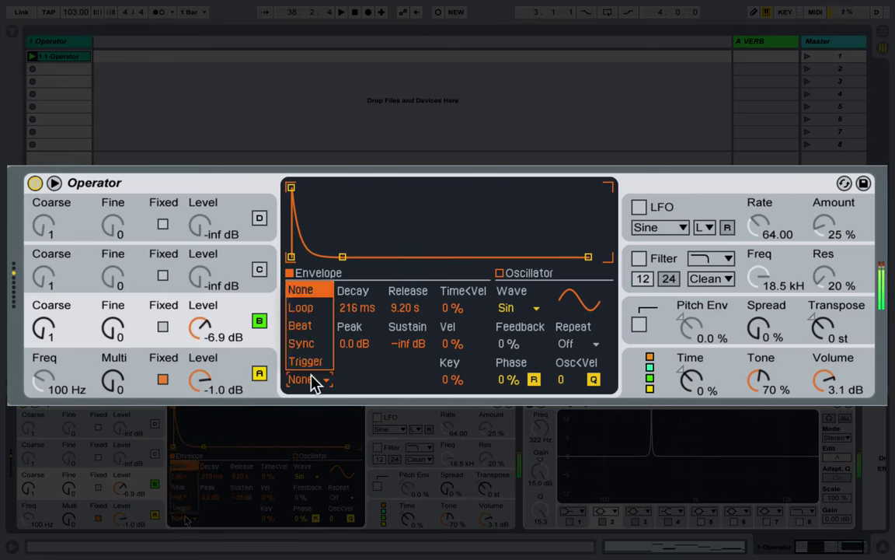
pyautogui.click(315, 345)
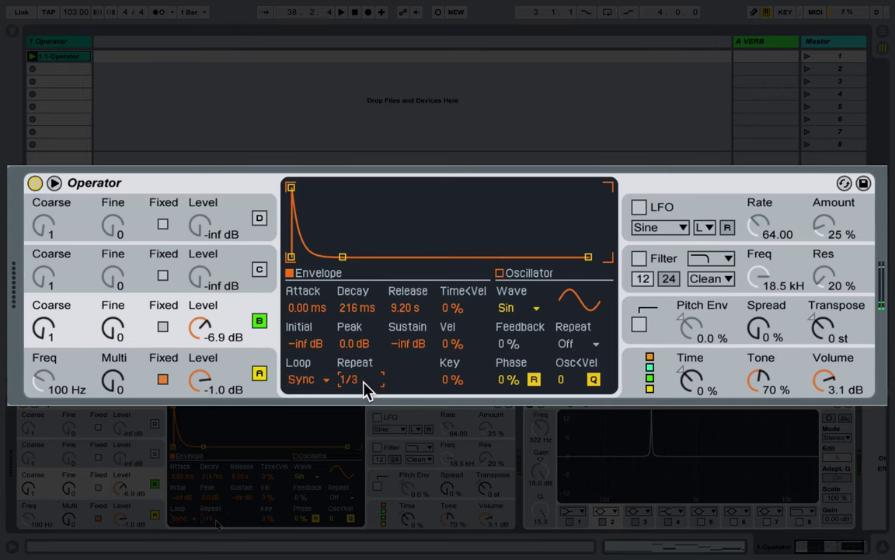
pyautogui.click(309, 379)
pyautogui.click(310, 339)
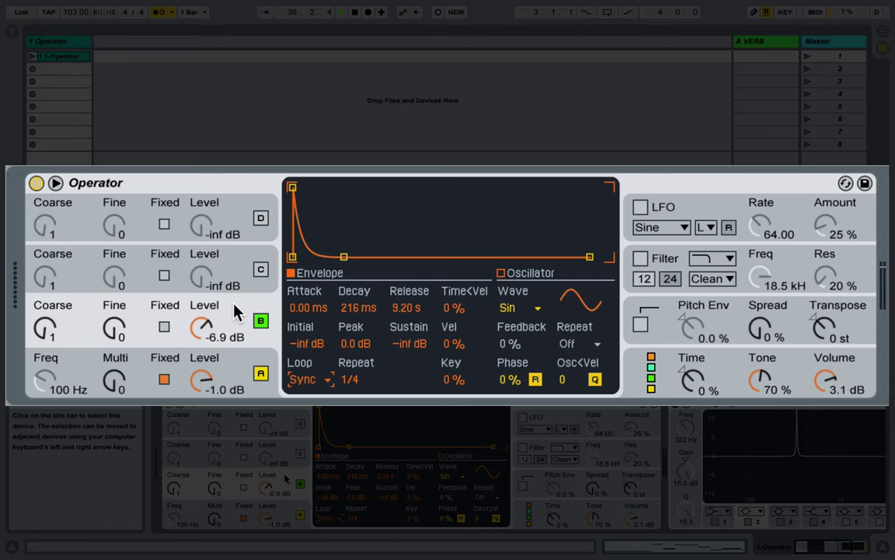
pyautogui.click(307, 379)
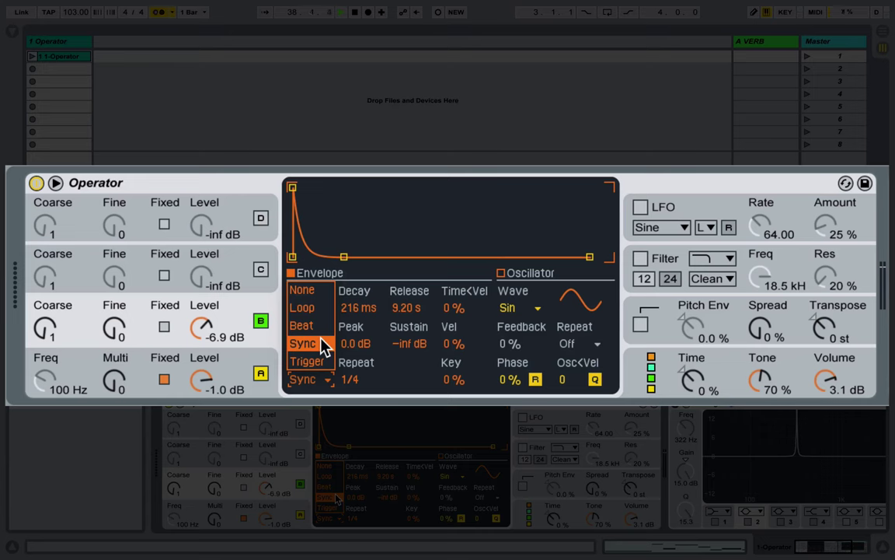
pyautogui.click(323, 345)
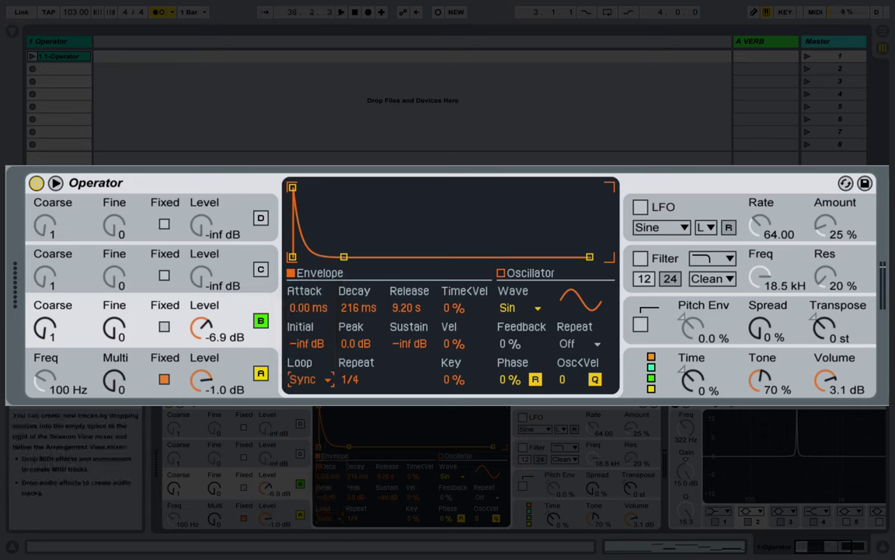
pyautogui.click(318, 381)
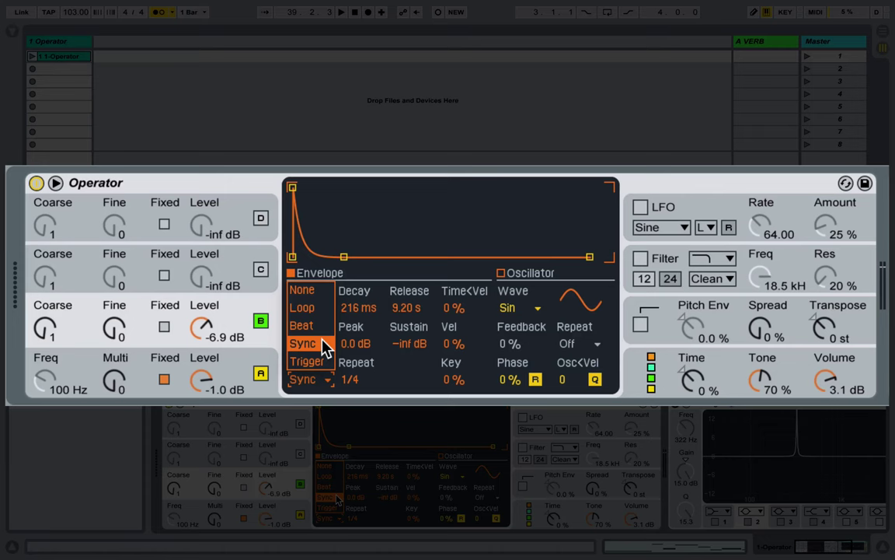
pyautogui.click(325, 347)
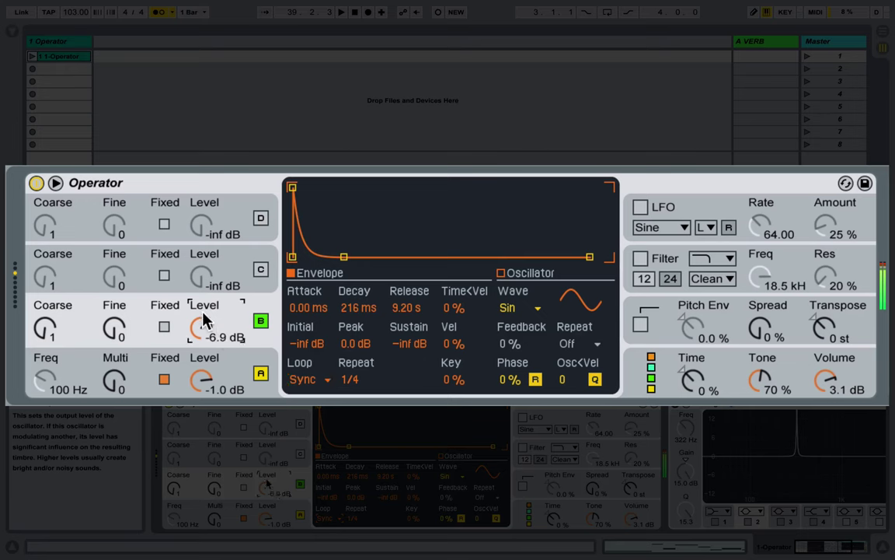
# - Lower oscillator B's level to -23 dB and choose the algorithm in which oscillators B, C and D all modulate A
pyautogui.moveTo(203, 327)
pyautogui.mouseDown()
pyautogui.moveTo(204, 366)
pyautogui.moveTo(207, 333)
pyautogui.mouseUp()
pyautogui.moveTo(207, 336); pyautogui.dragTo(208, 353)
pyautogui.click(655, 370)
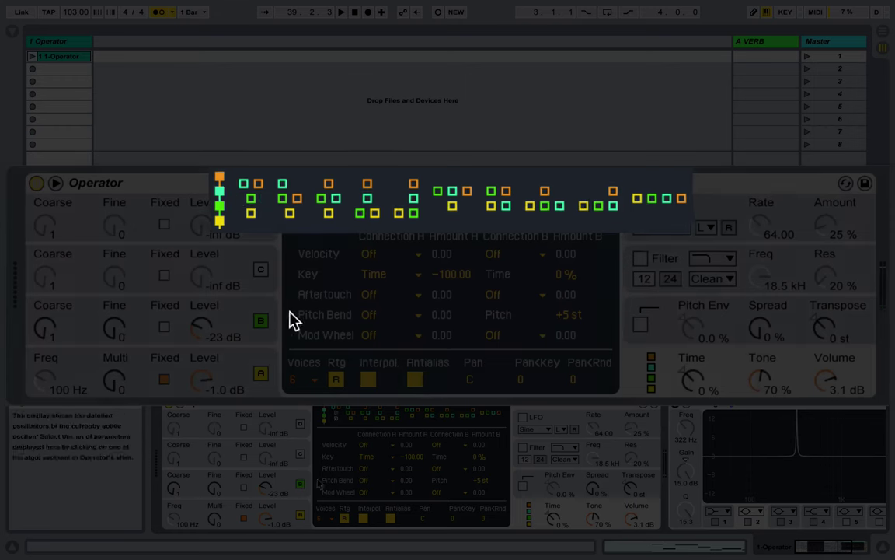
pyautogui.click(261, 321)
pyautogui.click(262, 321)
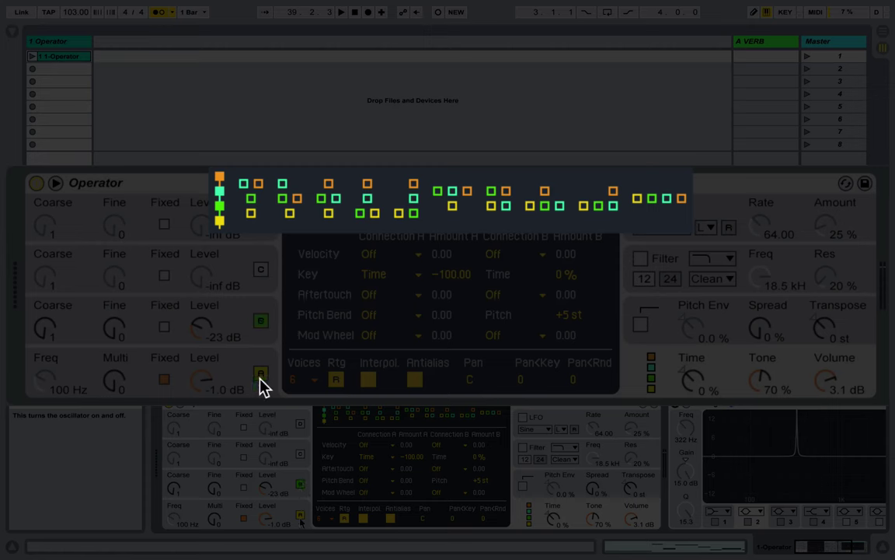
pyautogui.click(670, 204)
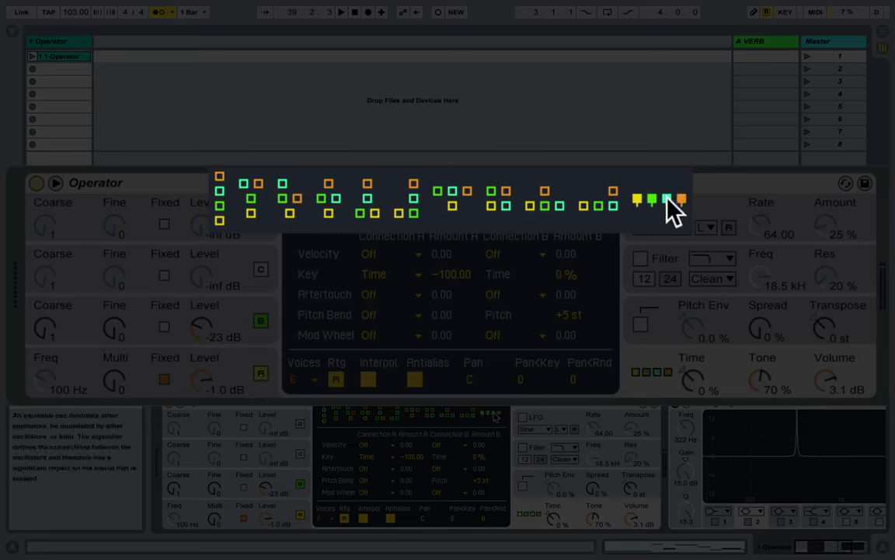
pyautogui.click(449, 204)
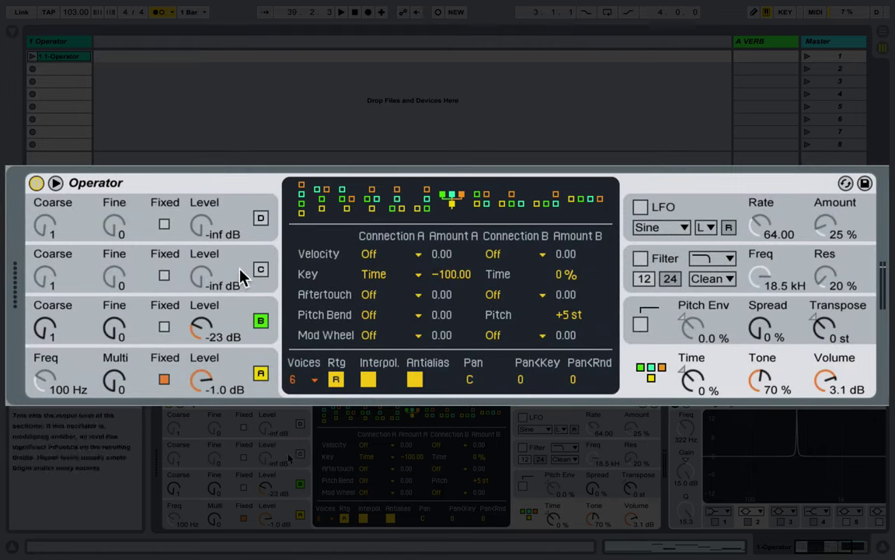
# - Enable oscillator C at -4.1 dB and shape its envelope with 5.58 ms attack, 458 ms decay and -inf dB sustain
pyautogui.click(241, 273)
pyautogui.click(261, 270)
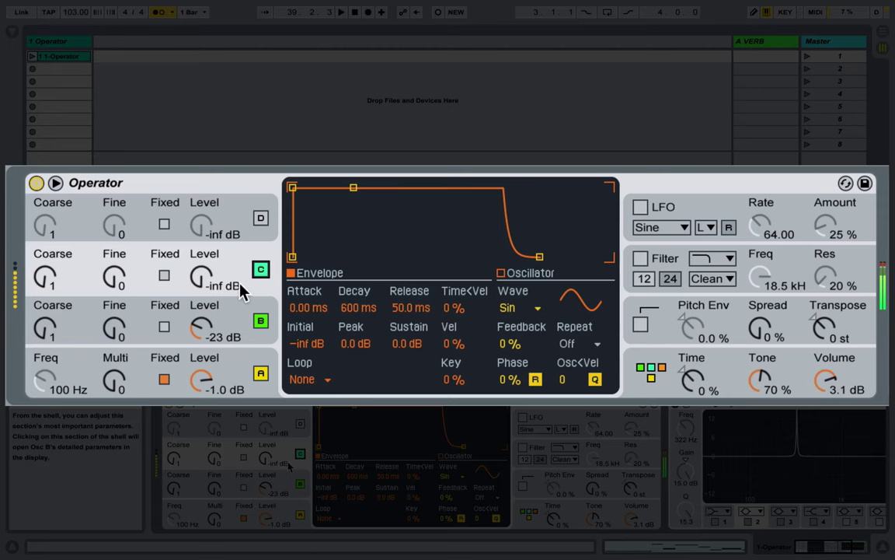
pyautogui.moveTo(205, 277); pyautogui.dragTo(205, 233)
pyautogui.moveTo(353, 187); pyautogui.dragTo(342, 256)
pyautogui.moveTo(293, 188); pyautogui.dragTo(326, 200)
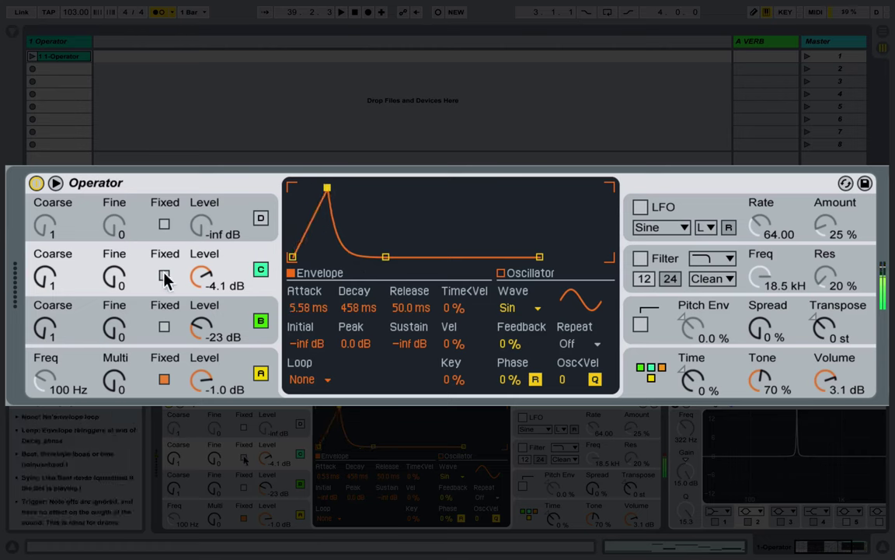
# - Loop oscillator C's envelope in Sync mode at 1/2 repeat, with a 156 ms attack and 1.81 s decay
pyautogui.click(323, 381)
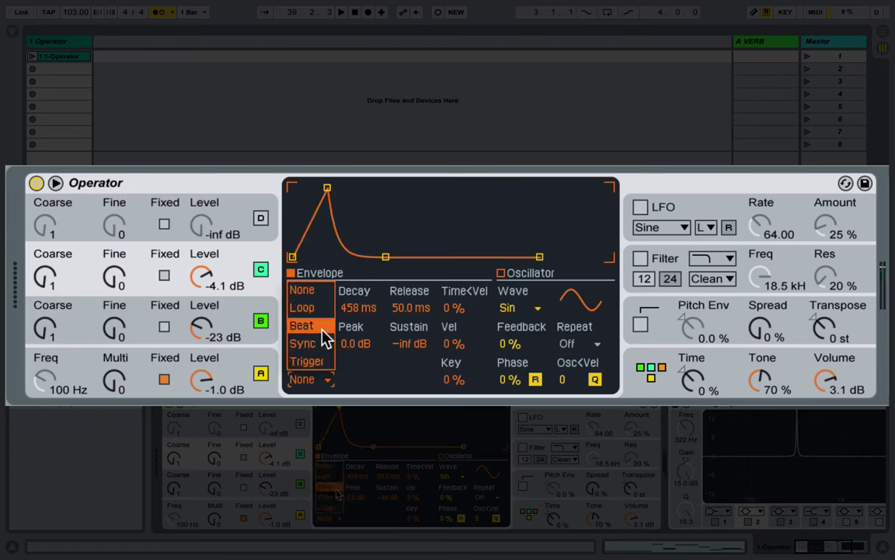
pyautogui.click(320, 342)
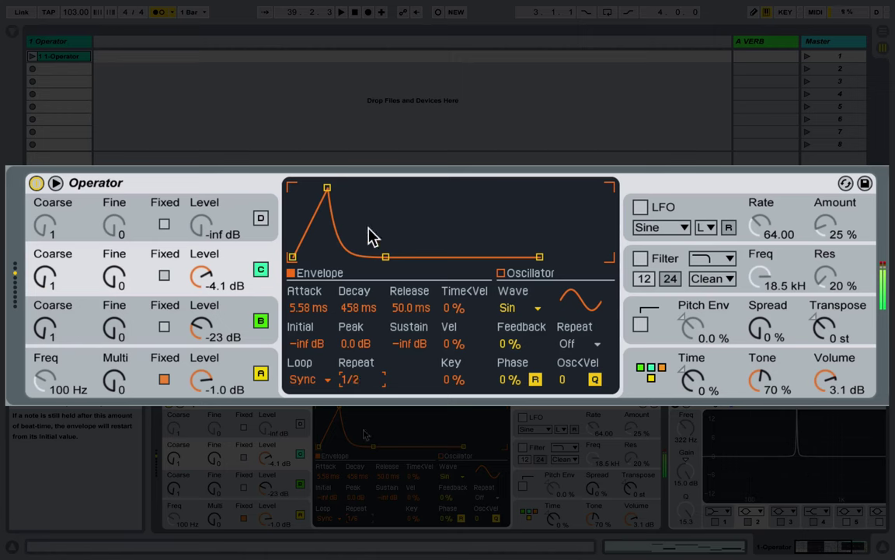
pyautogui.moveTo(326, 191); pyautogui.dragTo(357, 199)
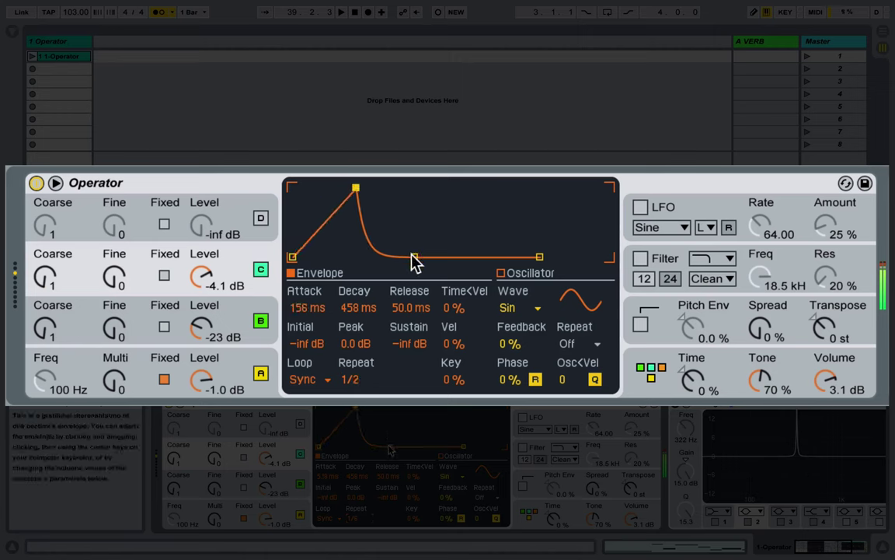
pyautogui.moveTo(414, 256); pyautogui.dragTo(426, 256)
# - Reduce oscillator C's level to -62 dB and adjust its envelope to a 312 ms attack and 102 ms decay
pyautogui.moveTo(197, 278); pyautogui.dragTo(196, 319)
pyautogui.moveTo(200, 277); pyautogui.dragTo(200, 299)
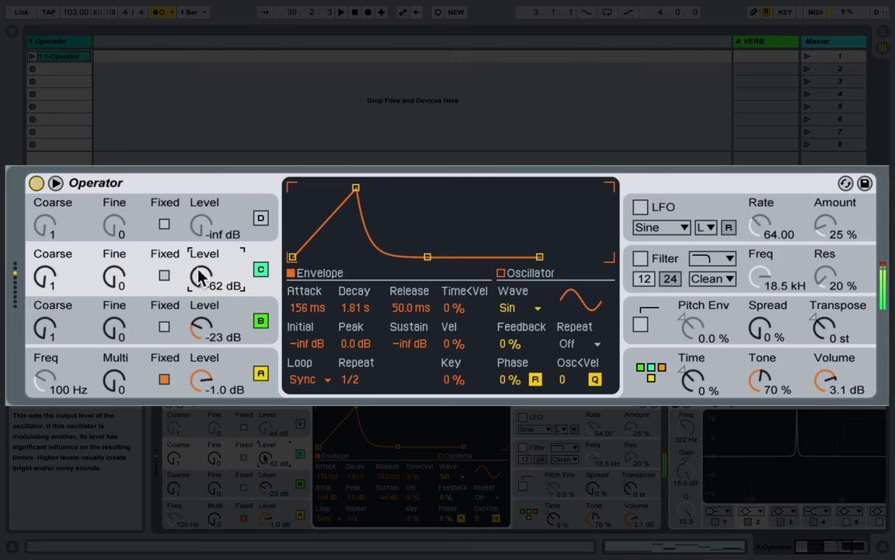
pyautogui.moveTo(355, 187)
pyautogui.mouseDown()
pyautogui.moveTo(335, 187)
pyautogui.moveTo(347, 188)
pyautogui.mouseUp()
pyautogui.moveTo(419, 256); pyautogui.dragTo(402, 256)
pyautogui.moveTo(347, 188); pyautogui.dragTo(362, 187)
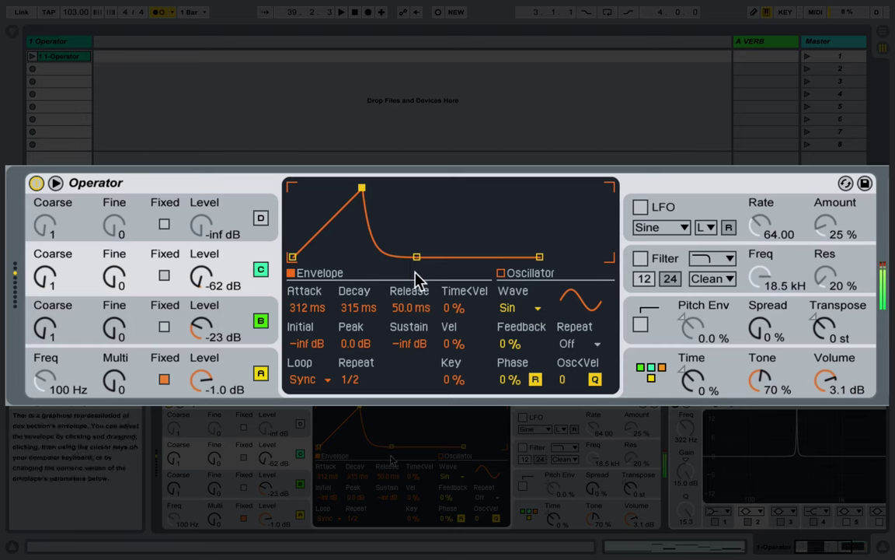
pyautogui.moveTo(416, 257); pyautogui.dragTo(405, 256)
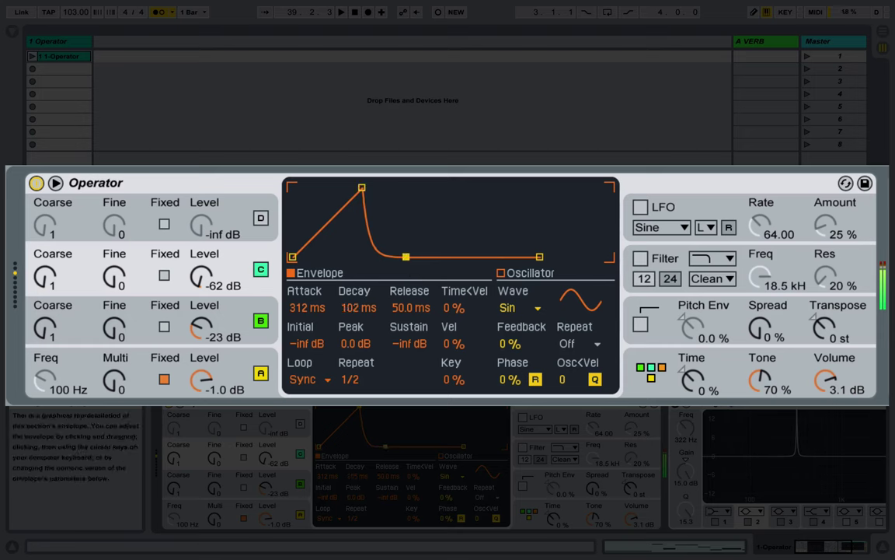
# - Give oscillator C a 156 ms attack, a -22 dB level and a coarse tuning of 3
pyautogui.moveTo(361, 188); pyautogui.dragTo(356, 187)
pyautogui.moveTo(201, 276); pyautogui.dragTo(200, 255)
pyautogui.click(39, 273)
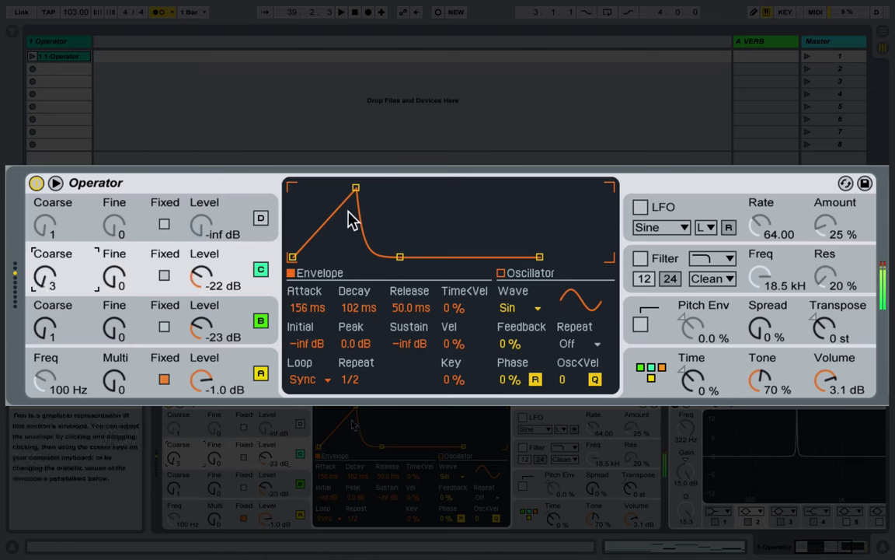
# - Slow oscillator C's envelope to a 473 ms attack and 278 ms decay, with its sync repeat set to 1
pyautogui.click(356, 187)
pyautogui.moveTo(357, 187)
pyautogui.mouseDown()
pyautogui.moveTo(329, 187)
pyautogui.moveTo(363, 196)
pyautogui.mouseUp()
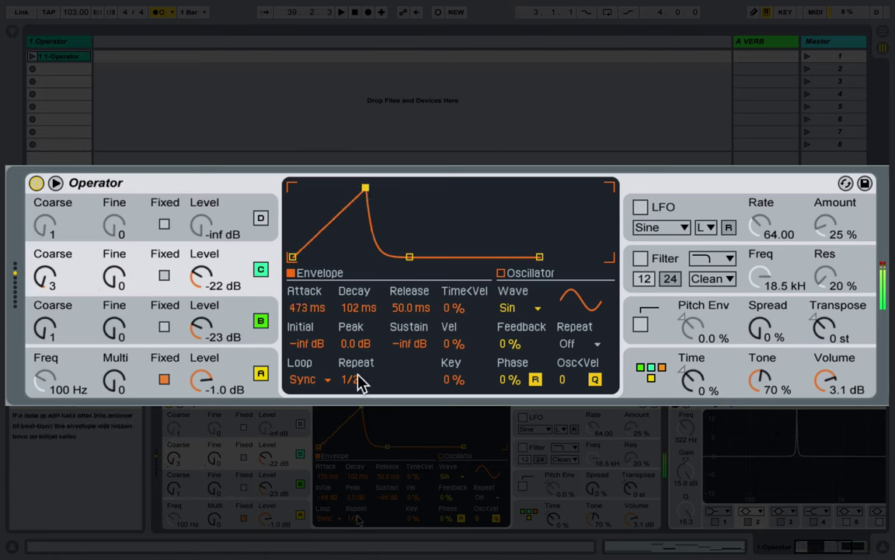
pyautogui.click(358, 377)
pyautogui.moveTo(410, 256); pyautogui.dragTo(419, 257)
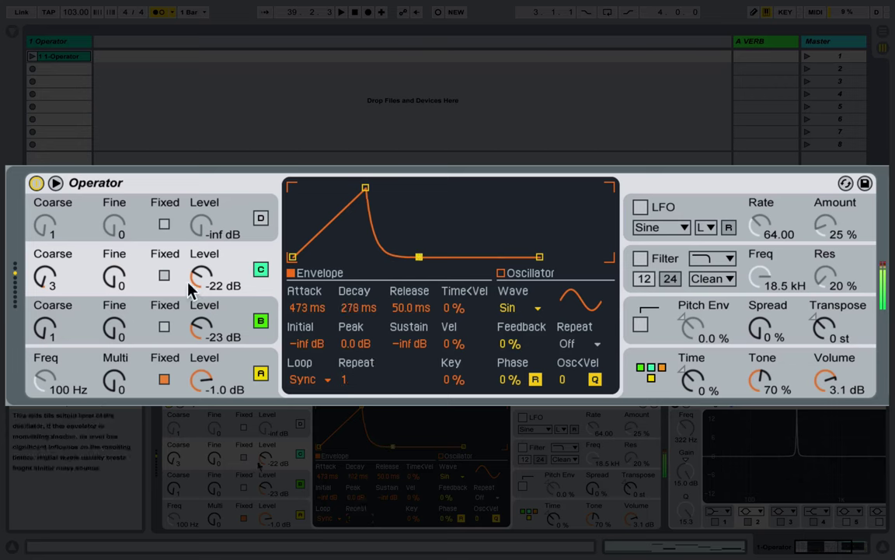
# - Raise oscillator C's level to -20 dB and set its coarse tuning to 0.5
pyautogui.moveTo(189, 287); pyautogui.dragTo(204, 281)
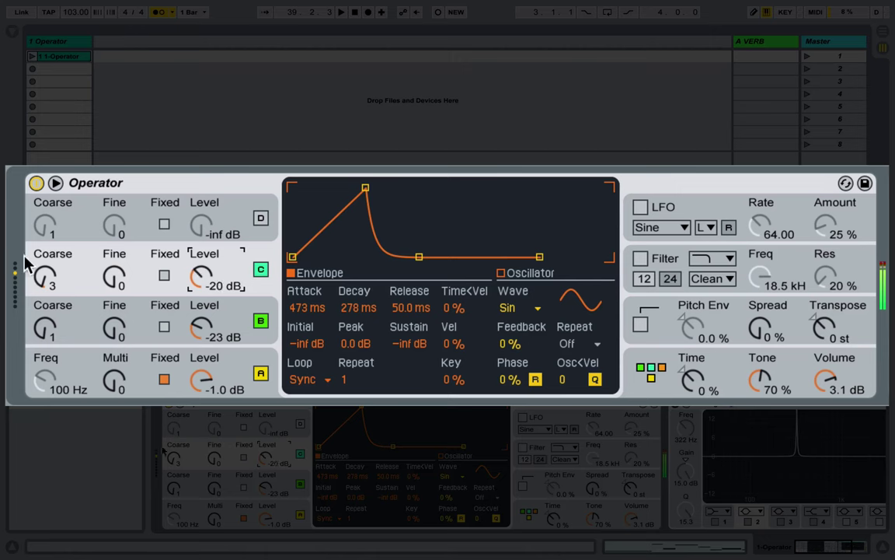
pyautogui.moveTo(38, 277)
pyautogui.mouseDown()
pyautogui.moveTo(38, 258)
pyautogui.moveTo(42, 274)
pyautogui.mouseUp()
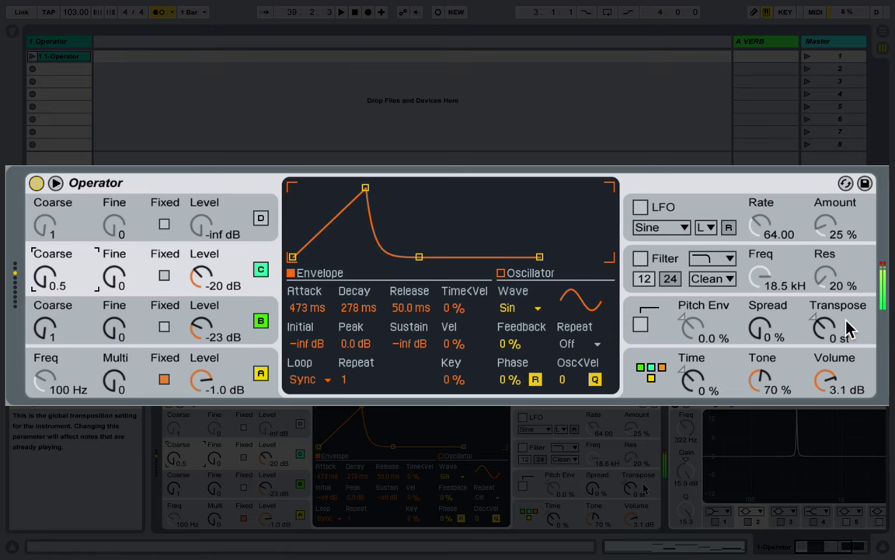
# - Set Operator's global Spread to 46 %
pyautogui.click(763, 333)
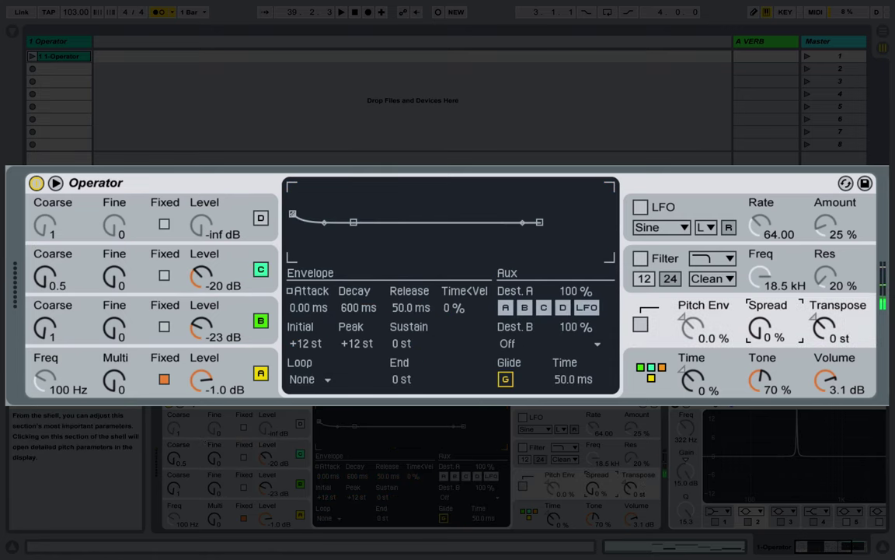
pyautogui.moveTo(763, 332); pyautogui.dragTo(763, 322)
pyautogui.moveTo(761, 322); pyautogui.dragTo(766, 336)
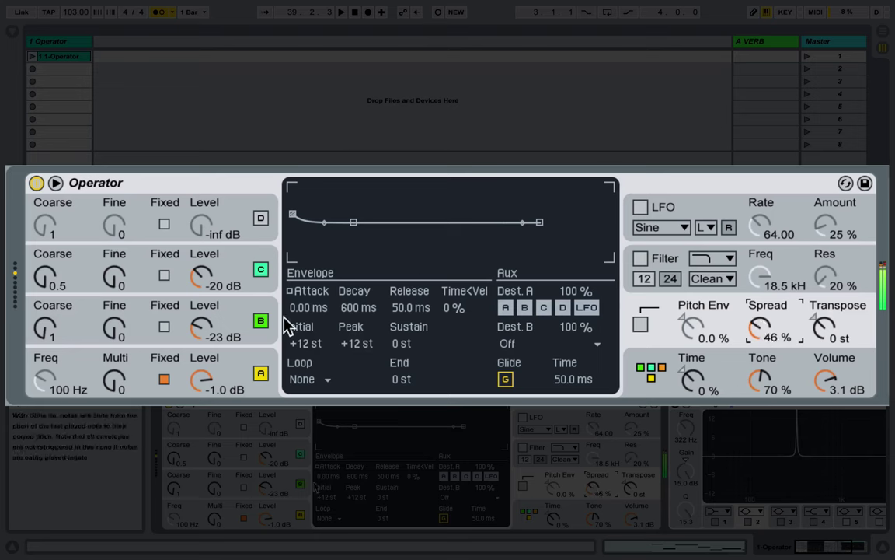
# - Lower oscillator C's level to -23 dB and switch on oscillator D at a level of -8.9 dB
pyautogui.moveTo(202, 276); pyautogui.dragTo(203, 278)
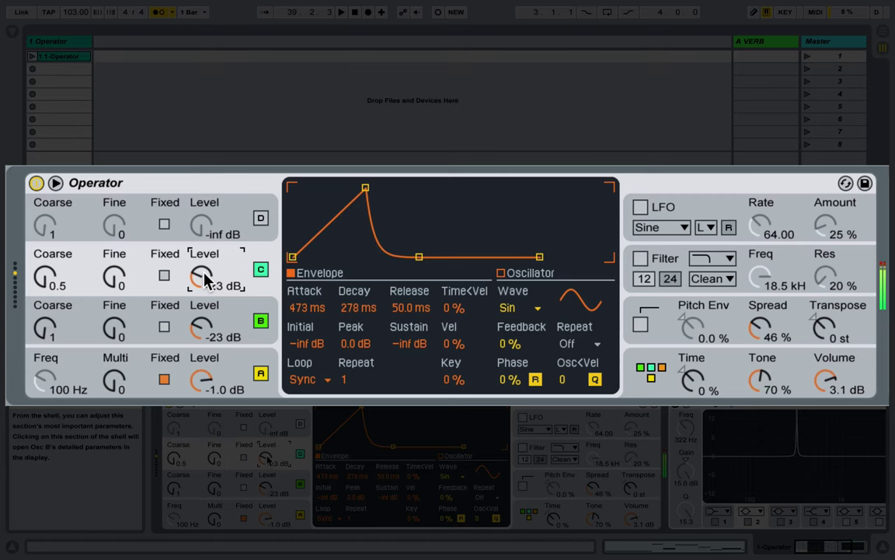
pyautogui.click(230, 211)
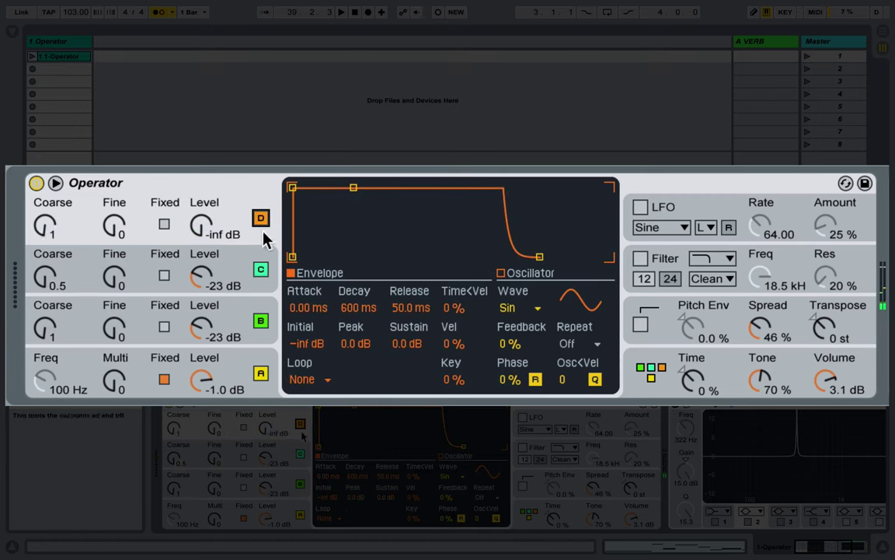
pyautogui.moveTo(187, 231); pyautogui.dragTo(187, 204)
# - Shape oscillator D's envelope with a 20.0 s attack, 969 ms decay, -19 dB sustain and 1.24 s release
pyautogui.moveTo(353, 188); pyautogui.dragTo(349, 257)
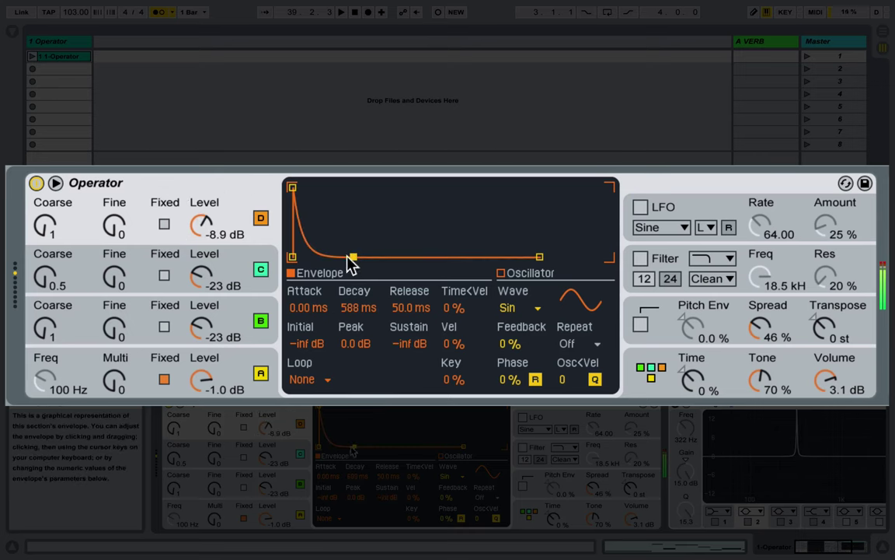
pyautogui.moveTo(292, 187); pyautogui.dragTo(398, 187)
pyautogui.moveTo(453, 265); pyautogui.dragTo(466, 229)
pyautogui.moveTo(538, 257); pyautogui.dragTo(570, 257)
pyautogui.moveTo(462, 228); pyautogui.dragTo(463, 220)
pyautogui.moveTo(397, 188)
pyautogui.mouseDown()
pyautogui.moveTo(389, 188)
pyautogui.moveTo(397, 189)
pyautogui.mouseUp()
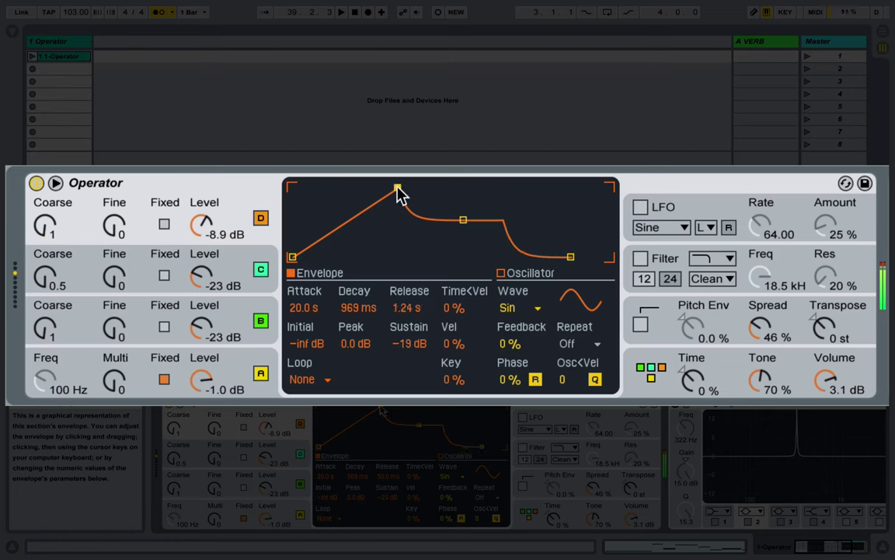
# - Reduce oscillator D's level to -53 dB and tune it to coarse 3 and fine 180
pyautogui.moveTo(214, 226); pyautogui.dragTo(214, 237)
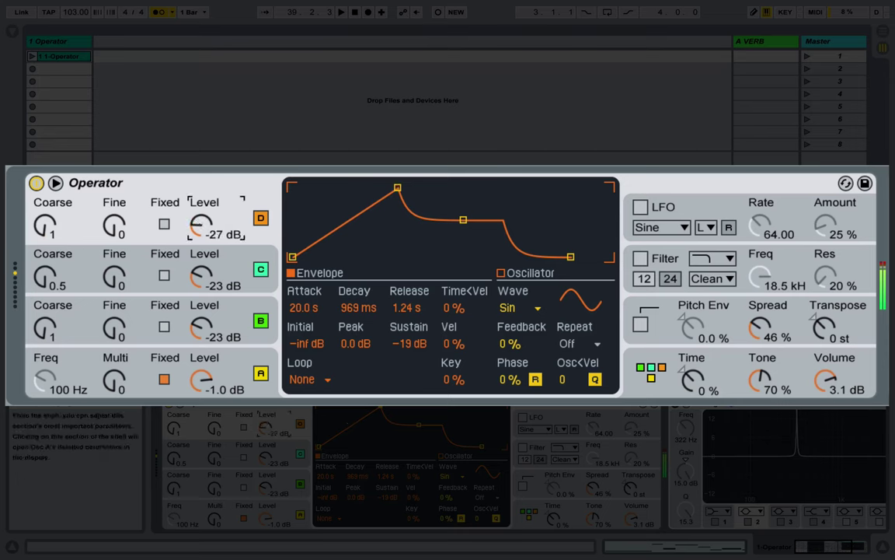
pyautogui.moveTo(201, 226); pyautogui.dragTo(201, 232)
pyautogui.moveTo(44, 225); pyautogui.dragTo(44, 222)
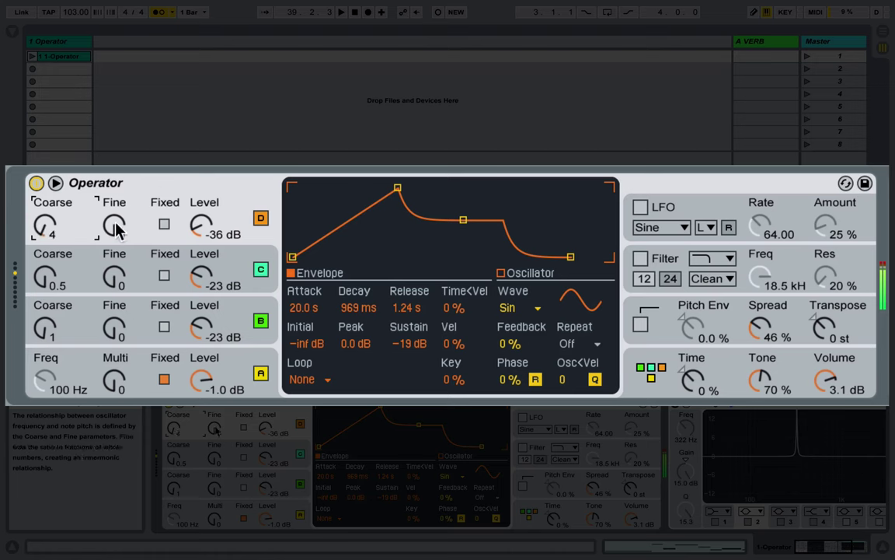
pyautogui.moveTo(109, 211)
pyautogui.mouseDown()
pyautogui.moveTo(109, 190)
pyautogui.moveTo(110, 214)
pyautogui.mouseUp()
pyautogui.click(46, 227)
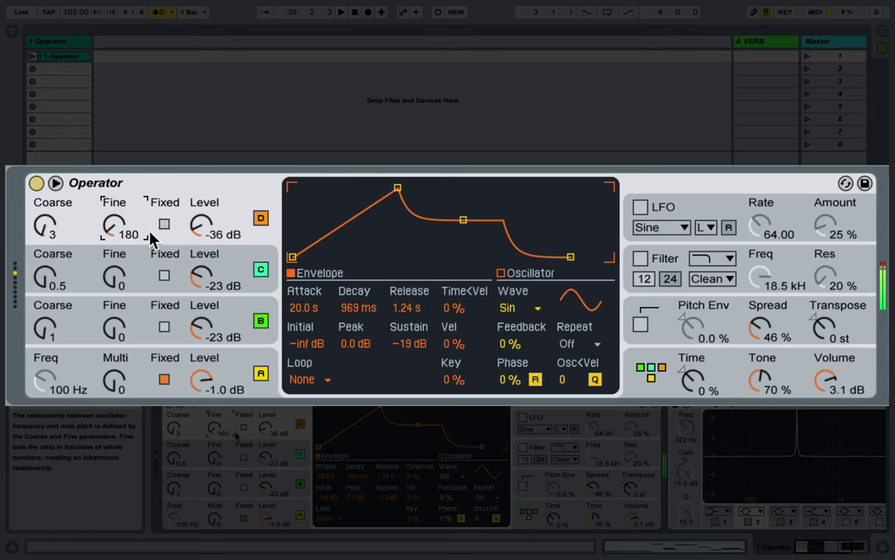
pyautogui.moveTo(201, 225); pyautogui.dragTo(201, 222)
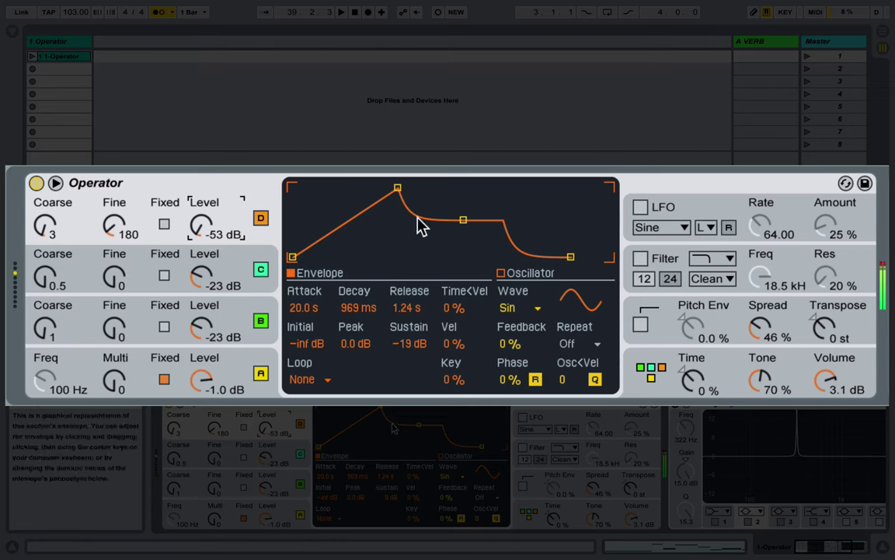
# - Shift the computer keyboard down an octave and retune oscillator D to coarse 0.5 and fine 120
pyautogui.press('z')
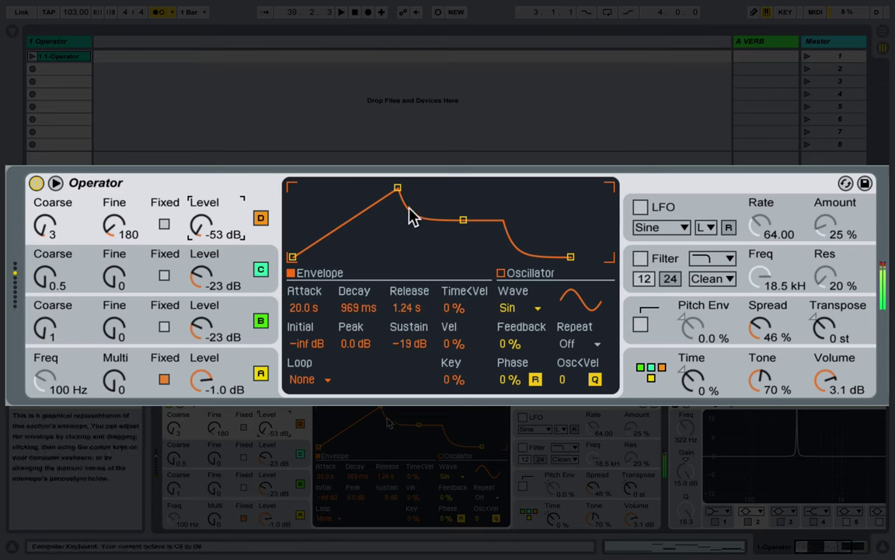
pyautogui.moveTo(50, 216); pyautogui.dragTo(51, 217)
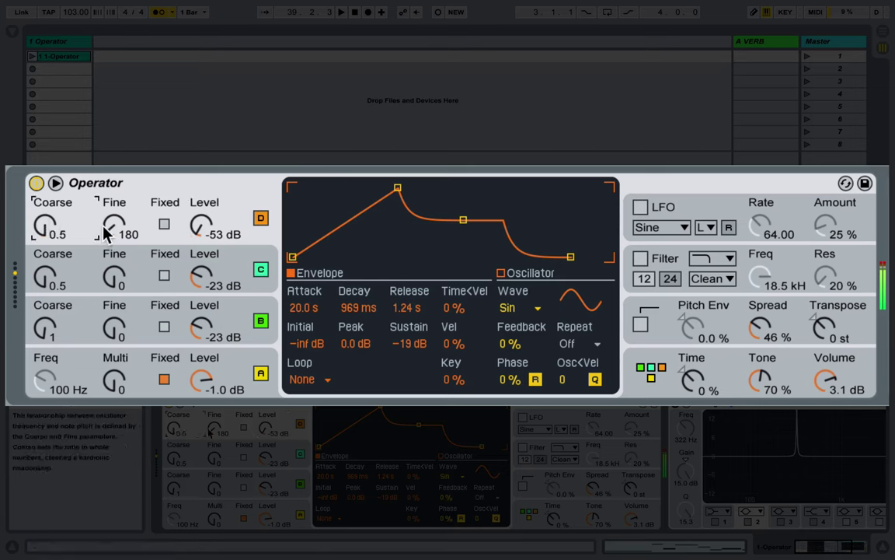
pyautogui.moveTo(108, 231); pyautogui.dragTo(108, 238)
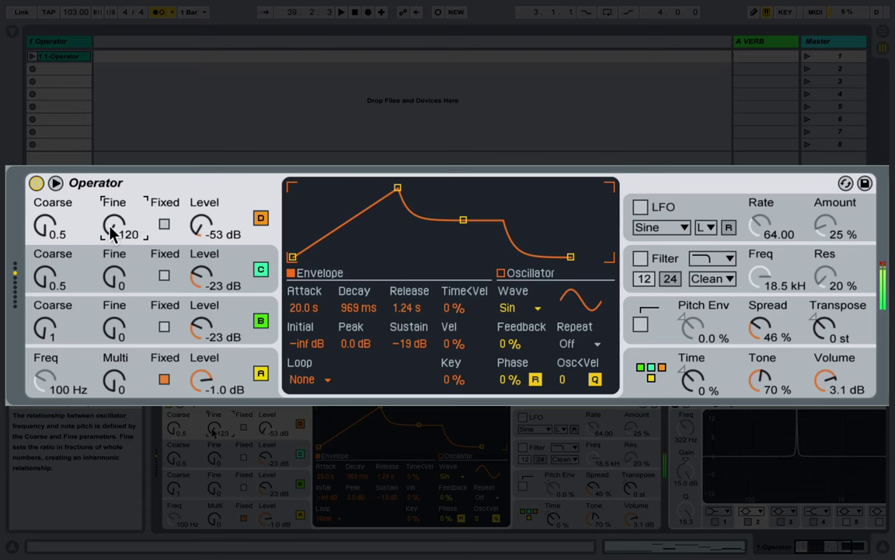
# - Reshape oscillator D's envelope to a 0 ms attack, 666 ms decay, -inf dB sustain and 54.6 ms release
pyautogui.moveTo(398, 189); pyautogui.dragTo(295, 194)
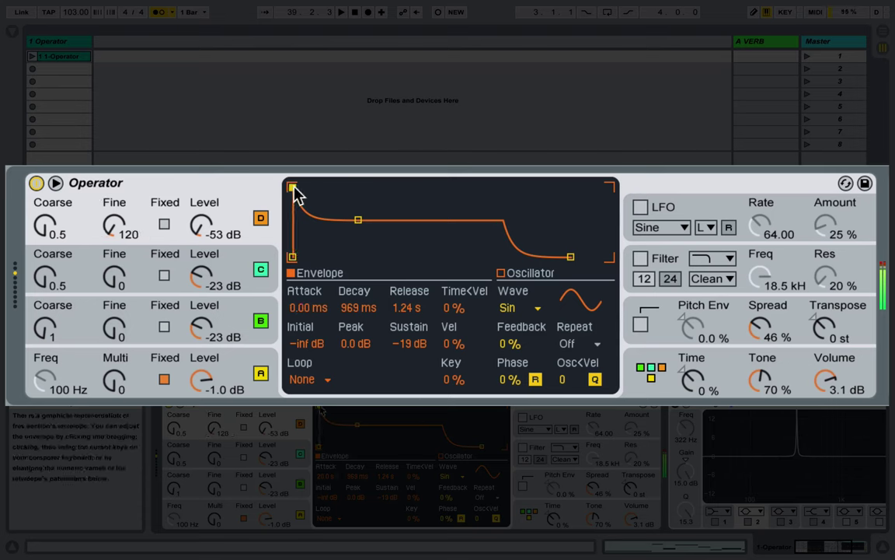
pyautogui.moveTo(357, 220); pyautogui.dragTo(357, 245)
pyautogui.moveTo(570, 256); pyautogui.dragTo(540, 257)
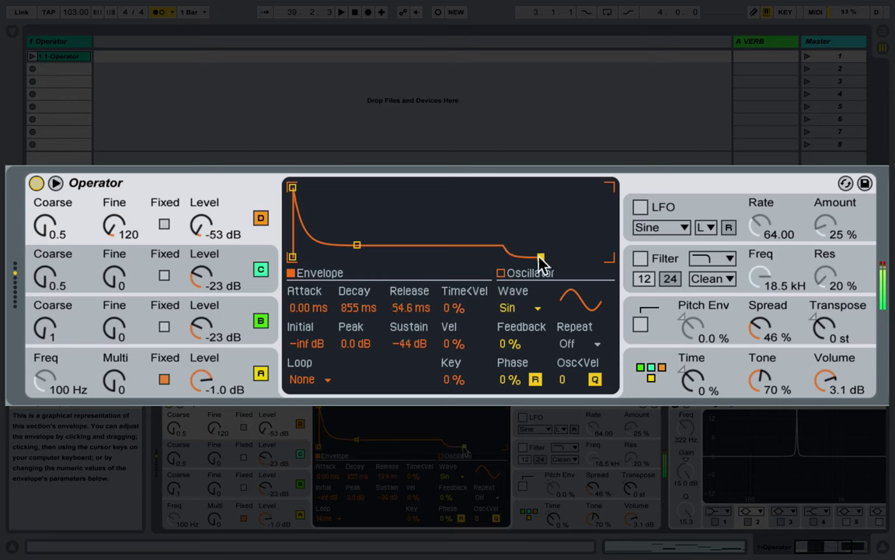
pyautogui.moveTo(357, 245); pyautogui.dragTo(354, 257)
# - Set oscillator D's envelope loop mode to Sync and shorten its decay to 54.6 ms
pyautogui.click(309, 381)
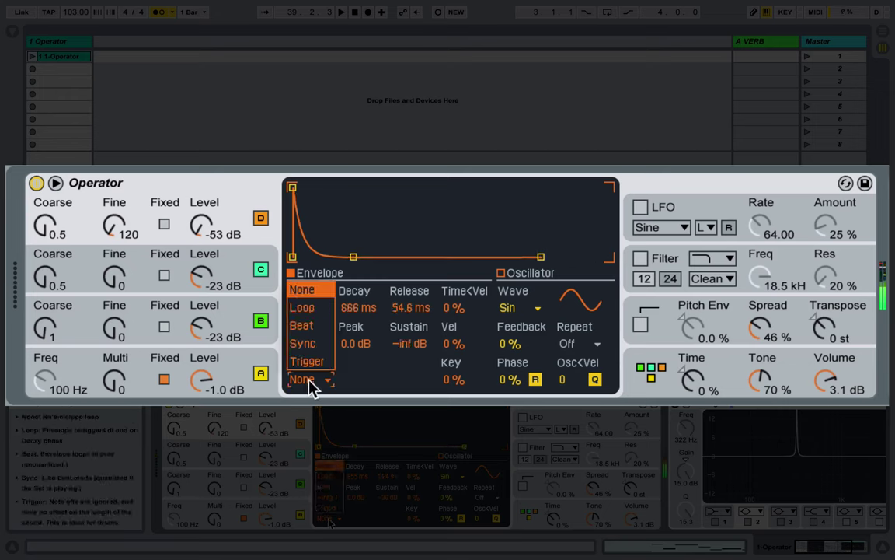
pyautogui.click(308, 343)
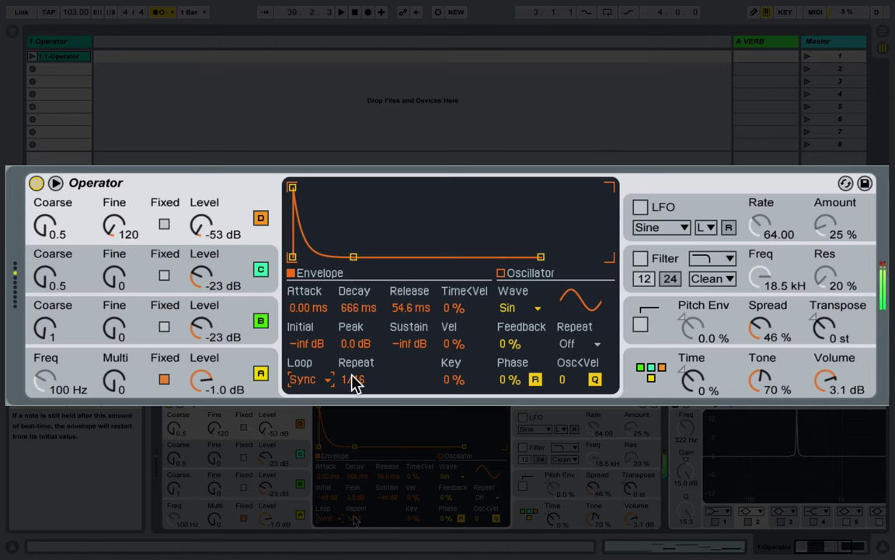
pyautogui.moveTo(349, 258); pyautogui.dragTo(334, 260)
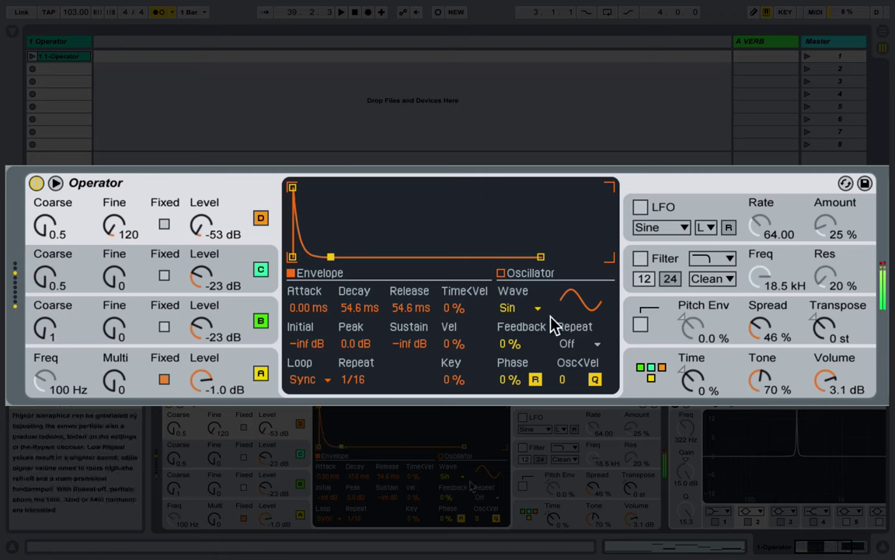
# - Give oscillator D the Noise Looped waveform without phase retrigger, at a level of -17 dB
pyautogui.click(531, 307)
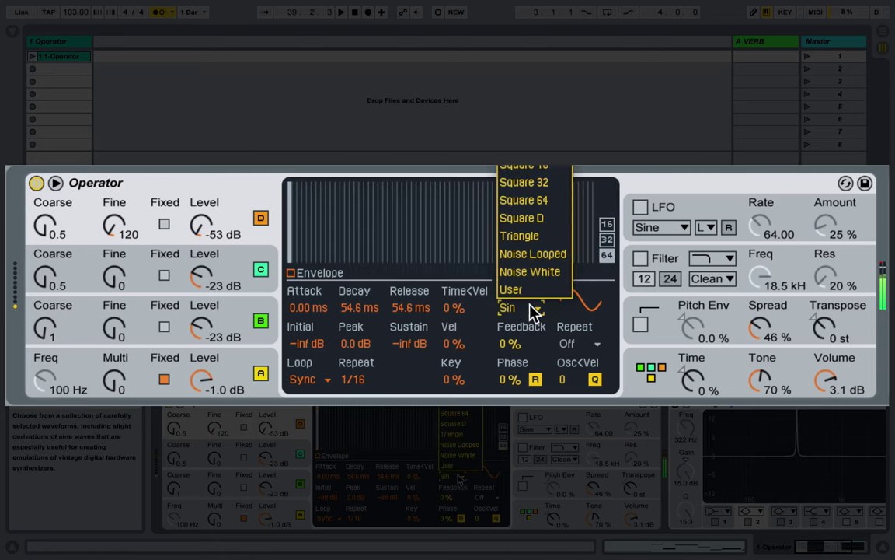
pyautogui.click(559, 254)
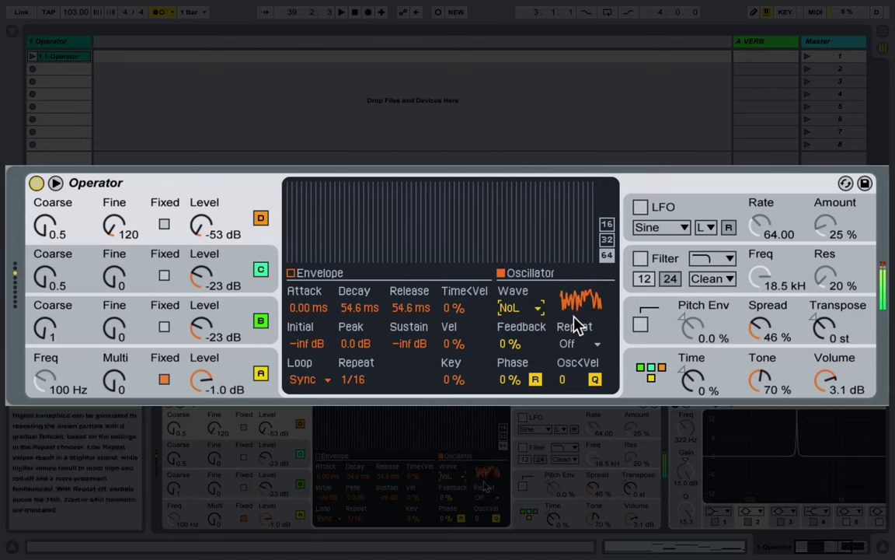
pyautogui.click(535, 379)
pyautogui.click(290, 273)
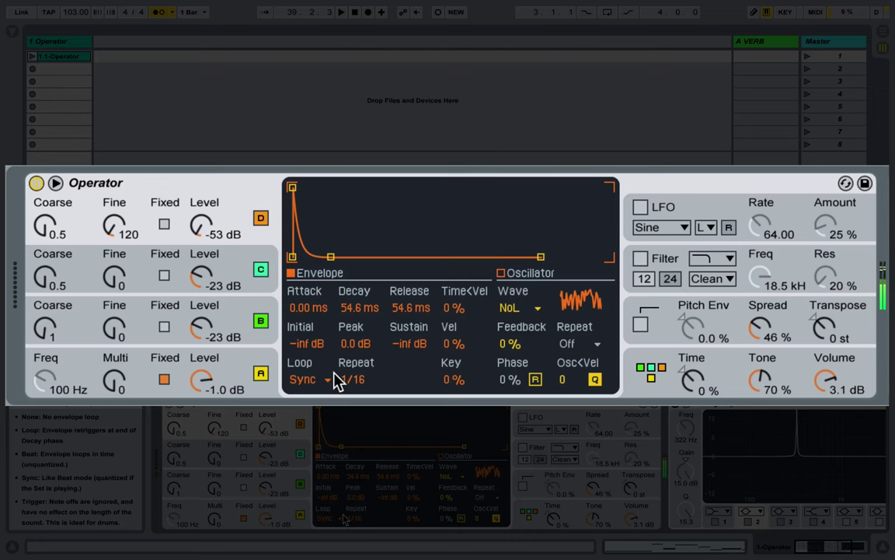
pyautogui.moveTo(201, 226)
pyautogui.mouseDown()
pyautogui.moveTo(200, 185)
pyautogui.moveTo(200, 208)
pyautogui.mouseUp()
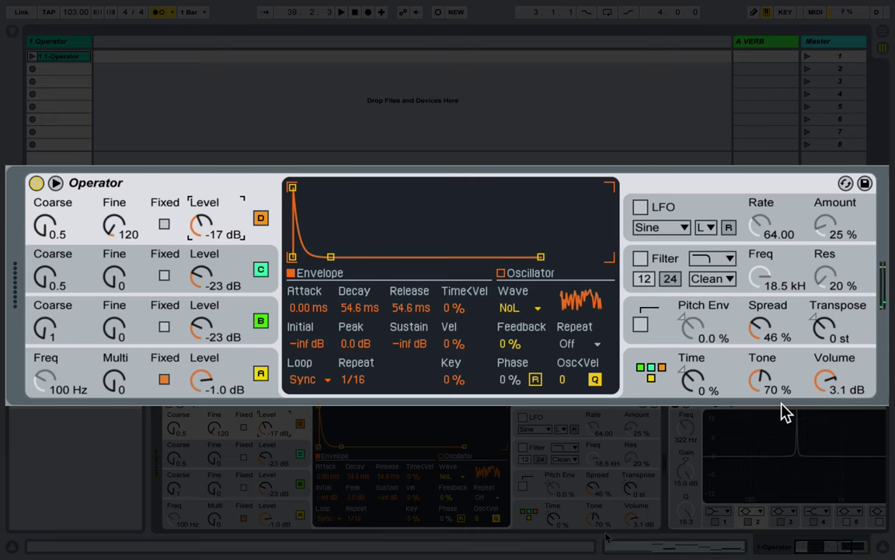
# - Enable the pitch envelope and assign its Dest. B to Time
pyautogui.click(799, 323)
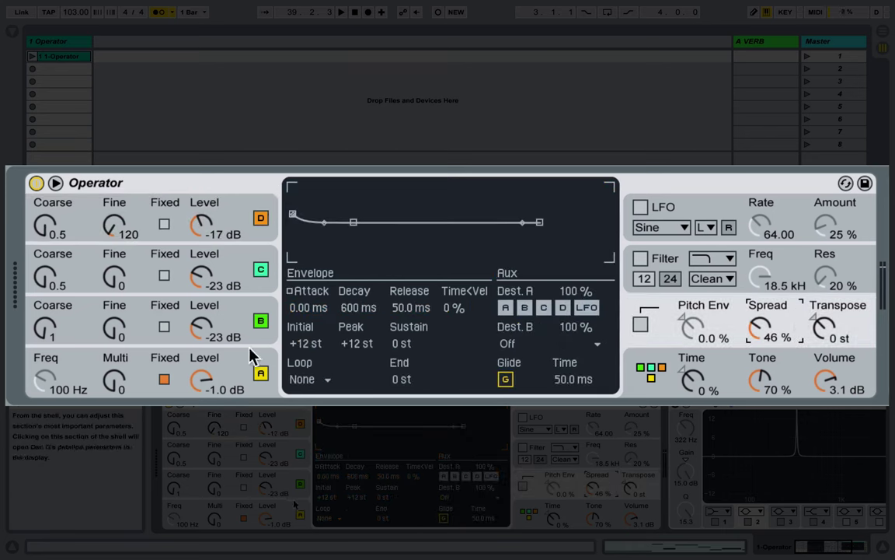
pyautogui.click(730, 200)
pyautogui.click(650, 330)
pyautogui.click(640, 326)
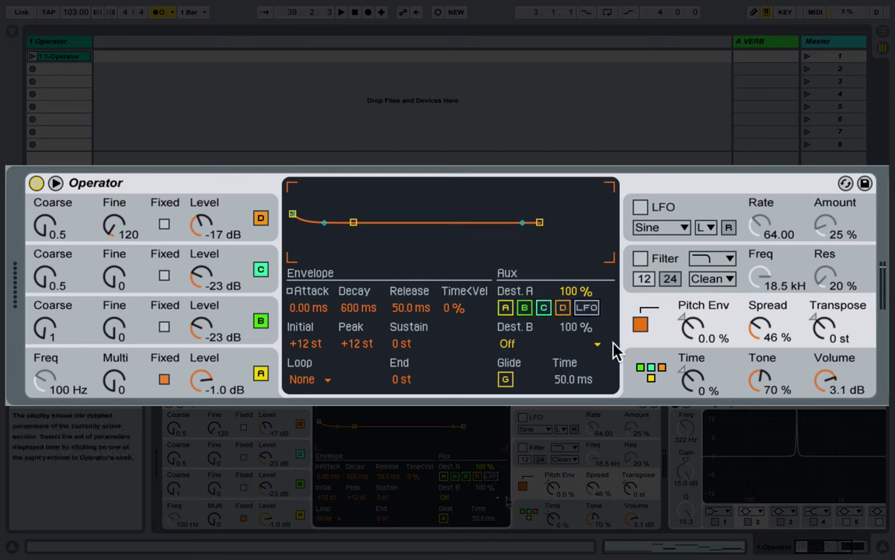
pyautogui.click(556, 347)
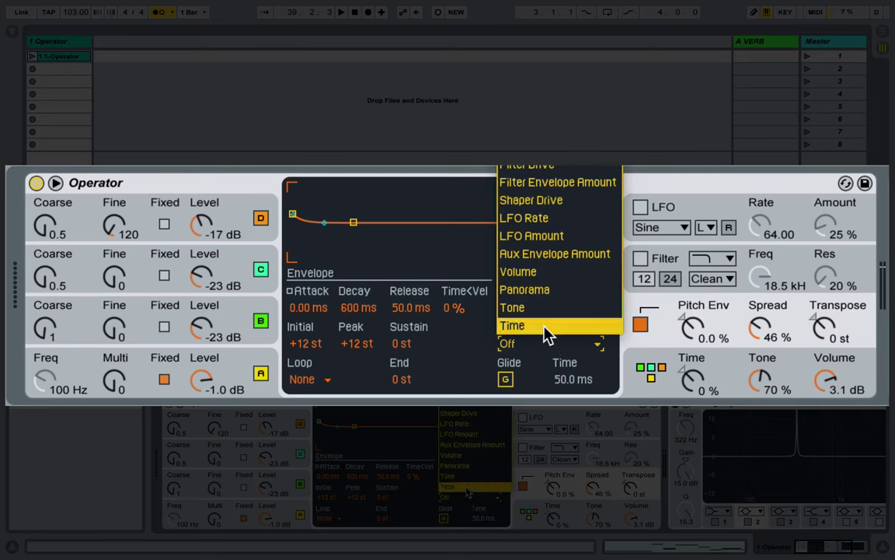
pyautogui.click(547, 327)
# - Try the global Time control at -100 % and 100 %, and reset it to 0 %
pyautogui.click(690, 377)
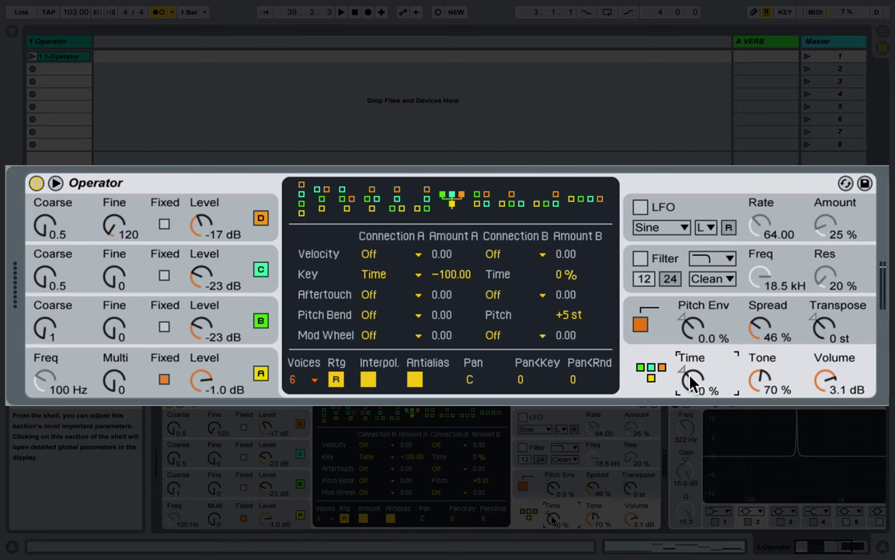
pyautogui.moveTo(691, 379); pyautogui.dragTo(692, 486)
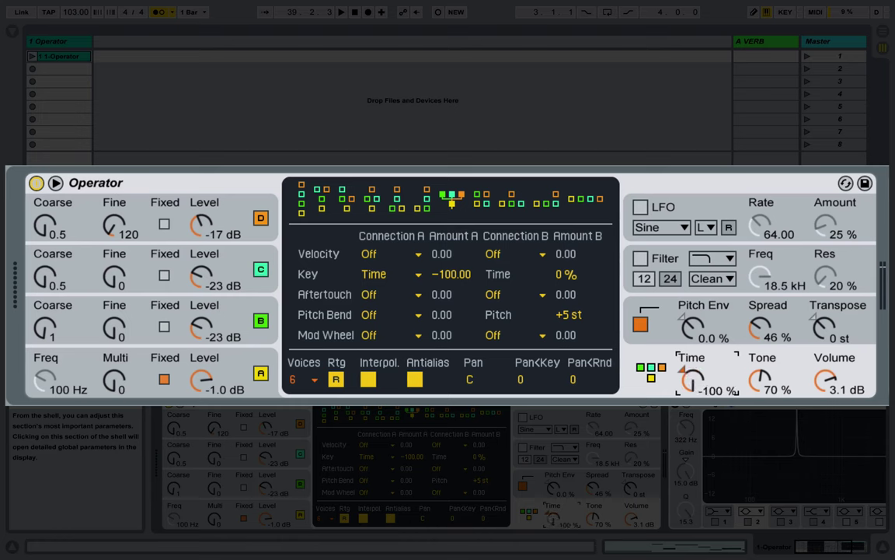
pyautogui.press('Delete')
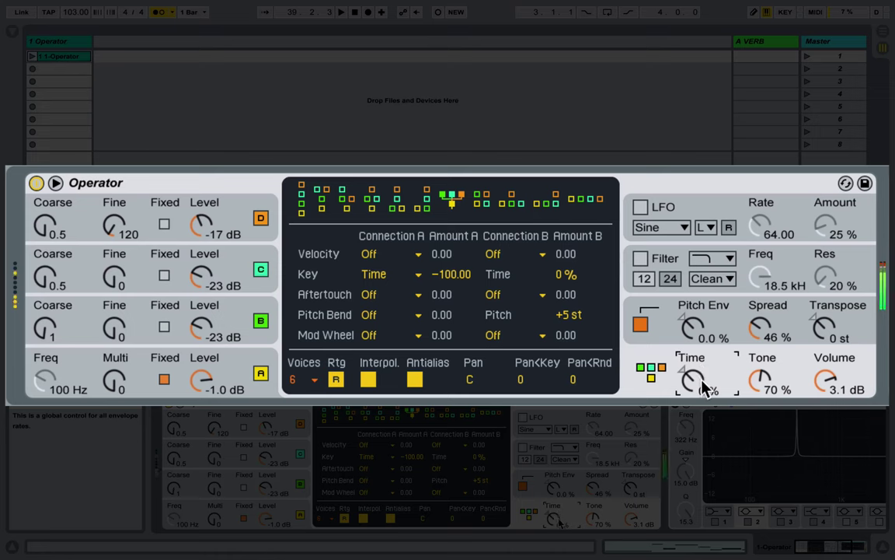
pyautogui.moveTo(699, 381); pyautogui.dragTo(699, 412)
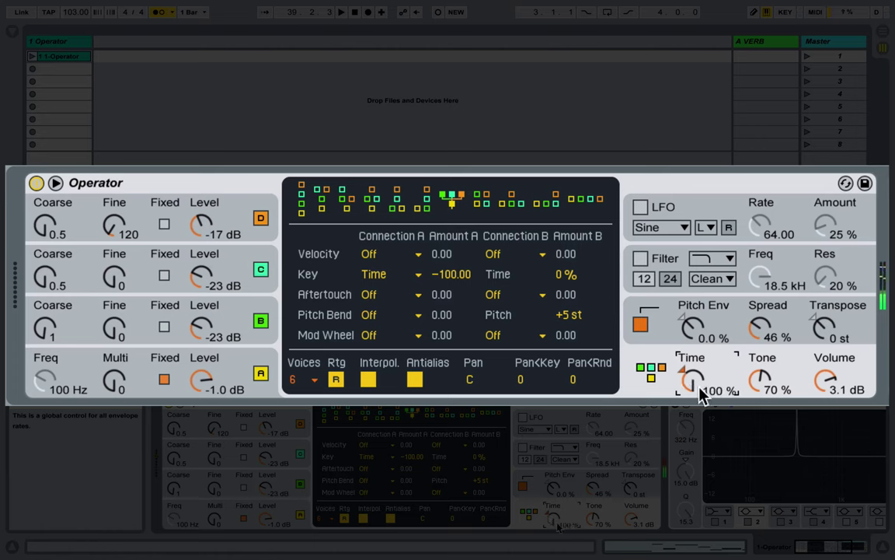
pyautogui.moveTo(690, 378); pyautogui.dragTo(690, 223)
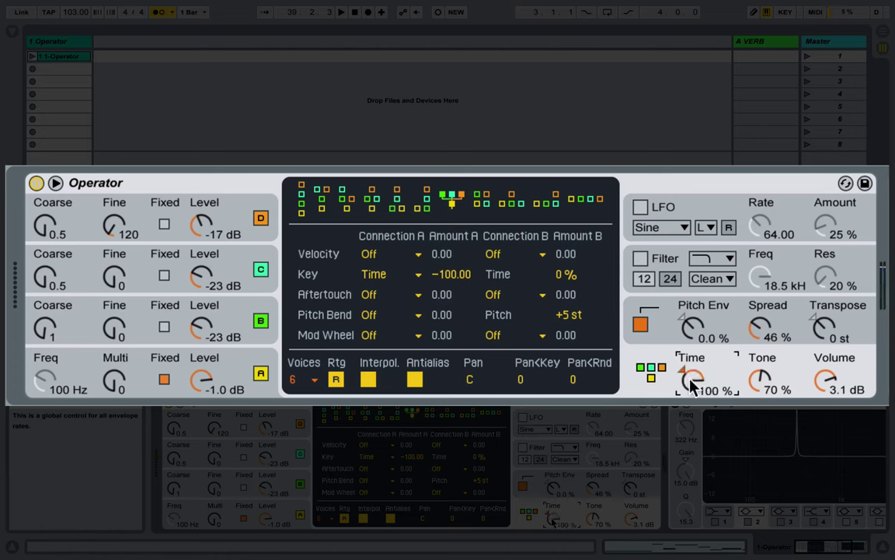
pyautogui.moveTo(690, 383); pyautogui.dragTo(690, 538)
pyautogui.press('Delete')
# - Shape the pitch envelope with -48 st initial, +48 st peak, 6.41 ms attack, 60.0 s decay and -9 st sustain, at a Pitch Env amount of 100 %
pyautogui.click(701, 307)
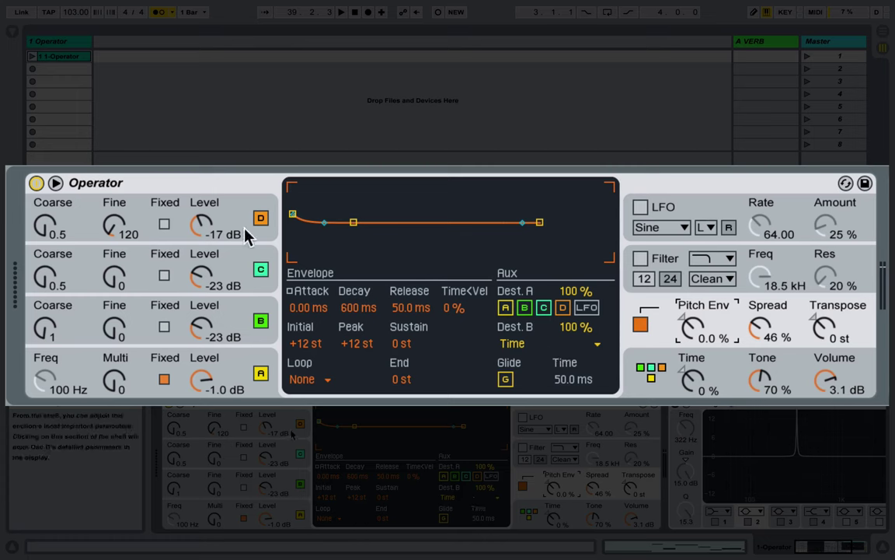
pyautogui.click(544, 343)
pyautogui.click(513, 325)
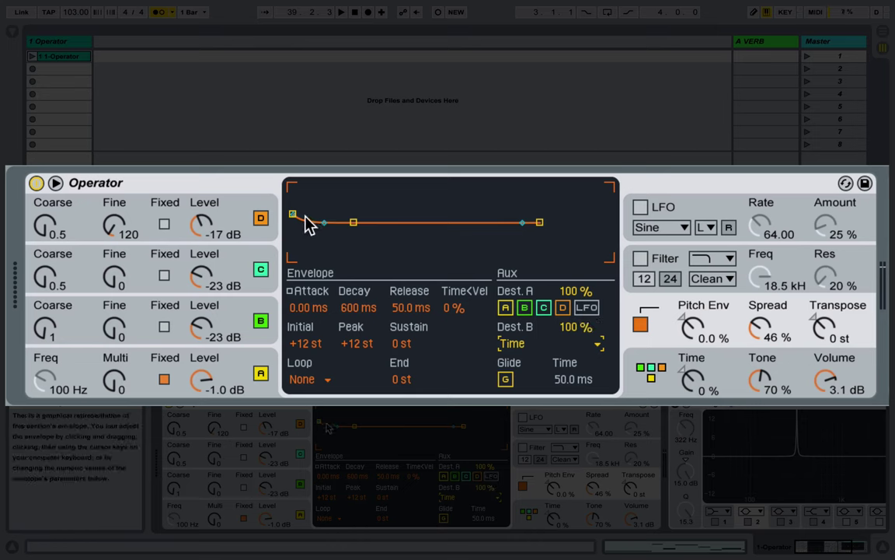
pyautogui.moveTo(293, 214); pyautogui.dragTo(293, 257)
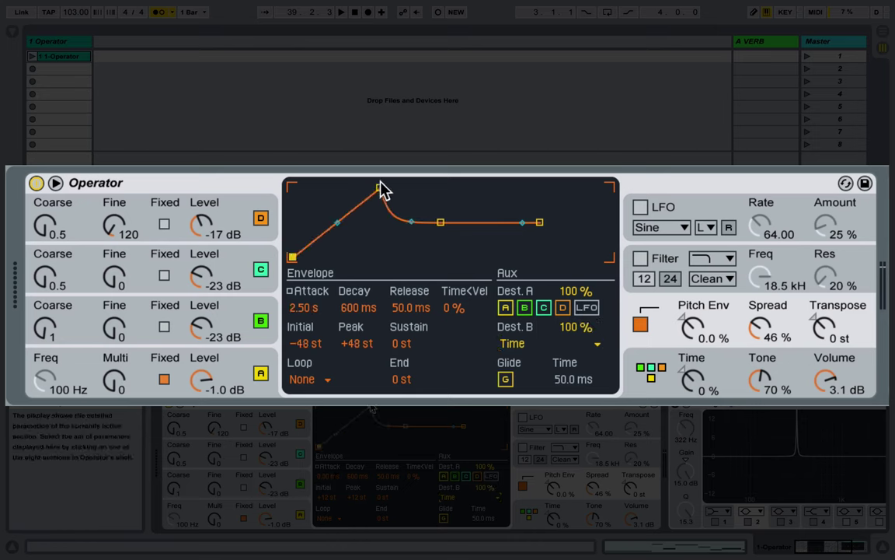
pyautogui.moveTo(381, 189); pyautogui.dragTo(328, 187)
pyautogui.moveTo(389, 224); pyautogui.dragTo(433, 230)
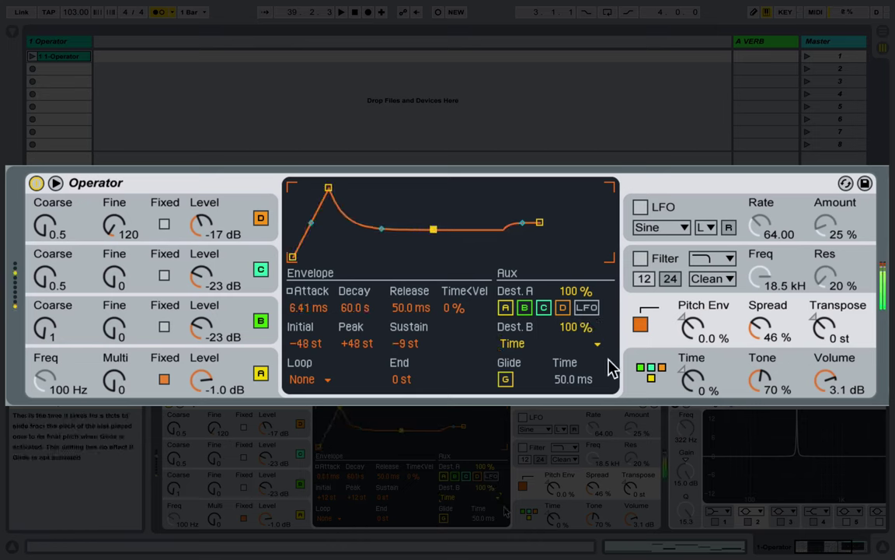
pyautogui.moveTo(699, 339); pyautogui.dragTo(701, 340)
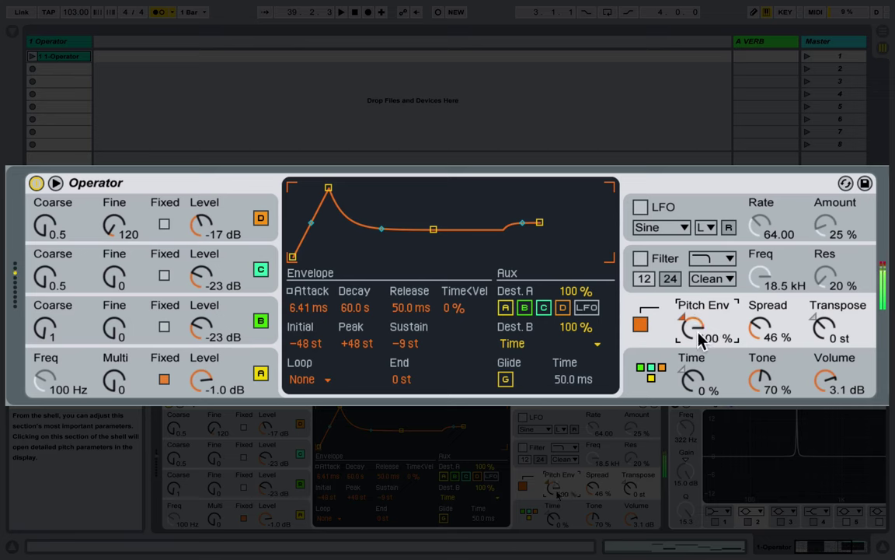
# - Set the pitch envelope's sustain to -48 st, release to 10.4 s, end to +23 st and attack to 1.25 s
pyautogui.moveTo(434, 236); pyautogui.dragTo(434, 257)
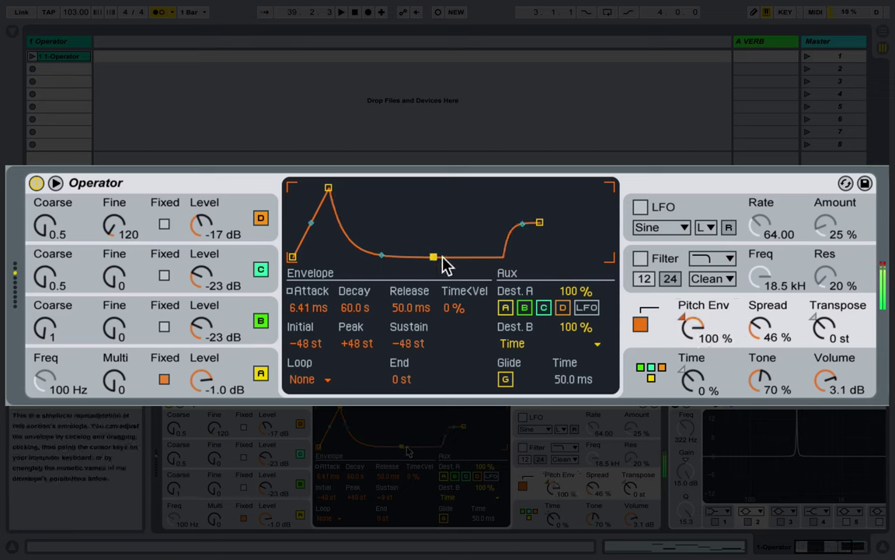
pyautogui.moveTo(540, 222); pyautogui.dragTo(591, 207)
pyautogui.moveTo(328, 187); pyautogui.dragTo(375, 191)
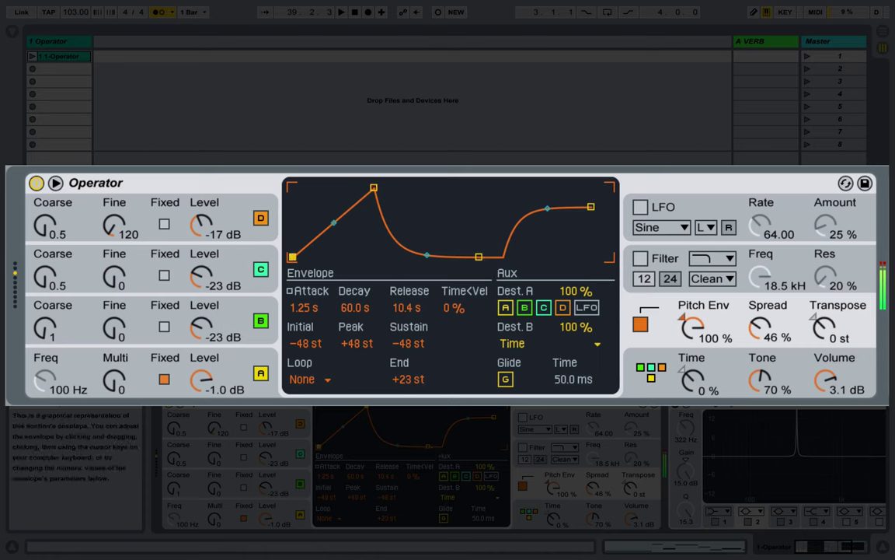
# - Set the pitch envelope's decay to 13.4 s, release to 1.24 s, end to +48 st, decay slope to -17 % and Pitch Env amount to -100 %
pyautogui.moveTo(479, 257); pyautogui.dragTo(465, 257)
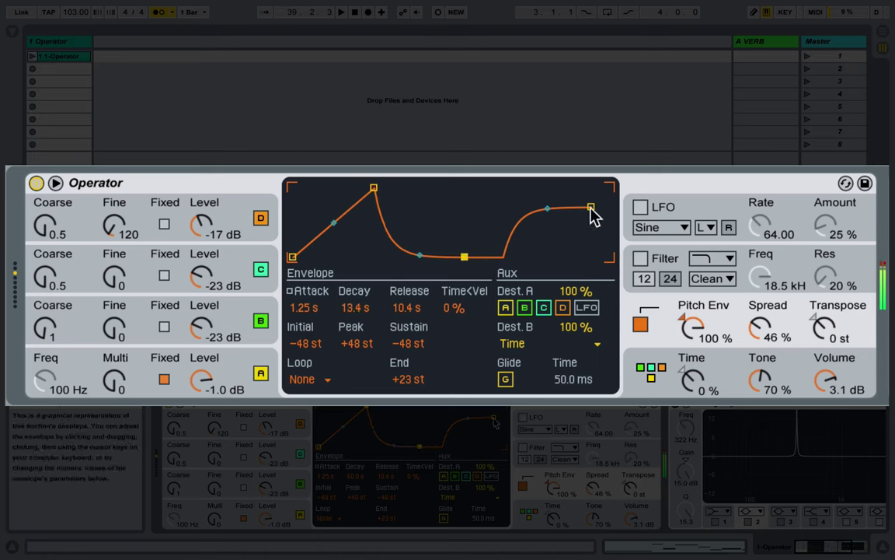
pyautogui.moveTo(591, 207); pyautogui.dragTo(571, 188)
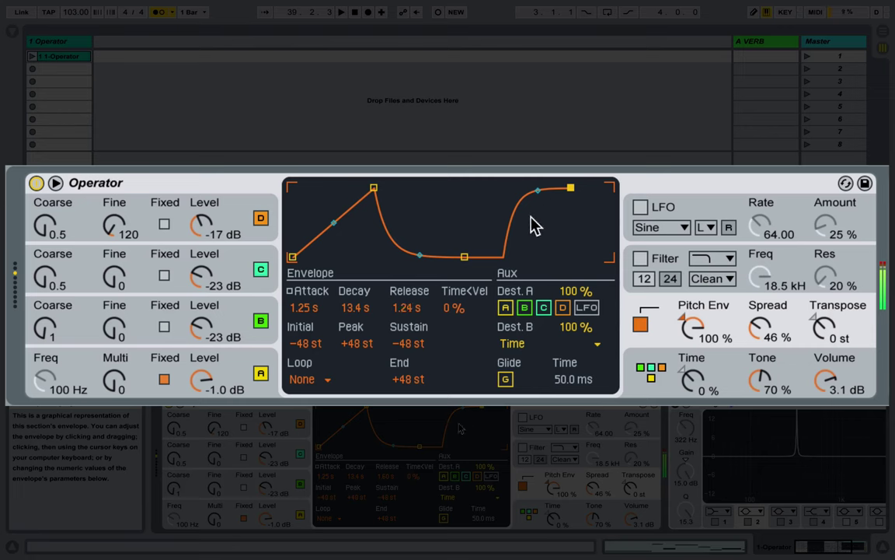
pyautogui.moveTo(420, 255); pyautogui.dragTo(420, 216)
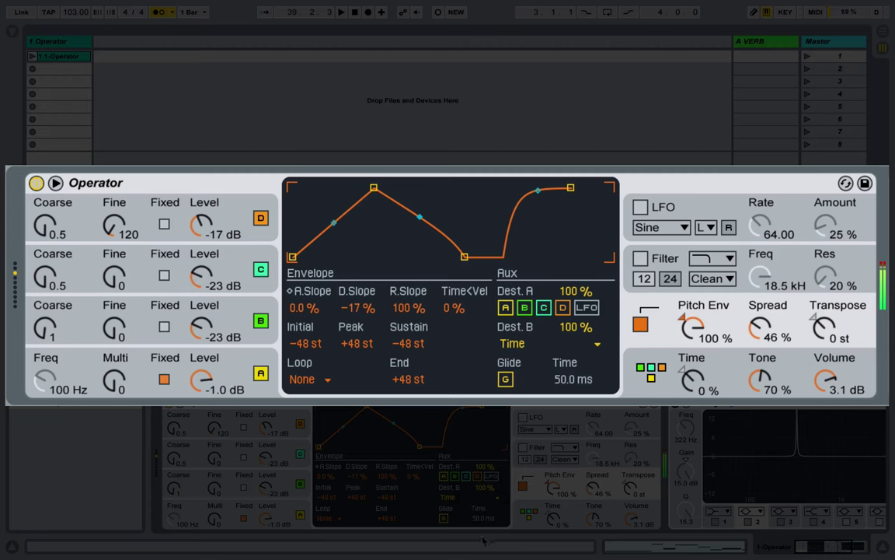
pyautogui.moveTo(690, 330); pyautogui.dragTo(689, 330)
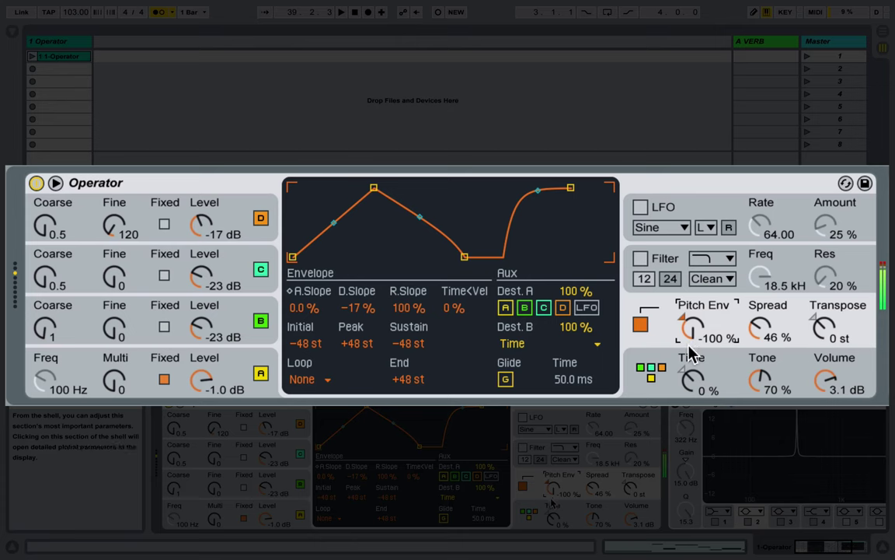
pyautogui.click(688, 346)
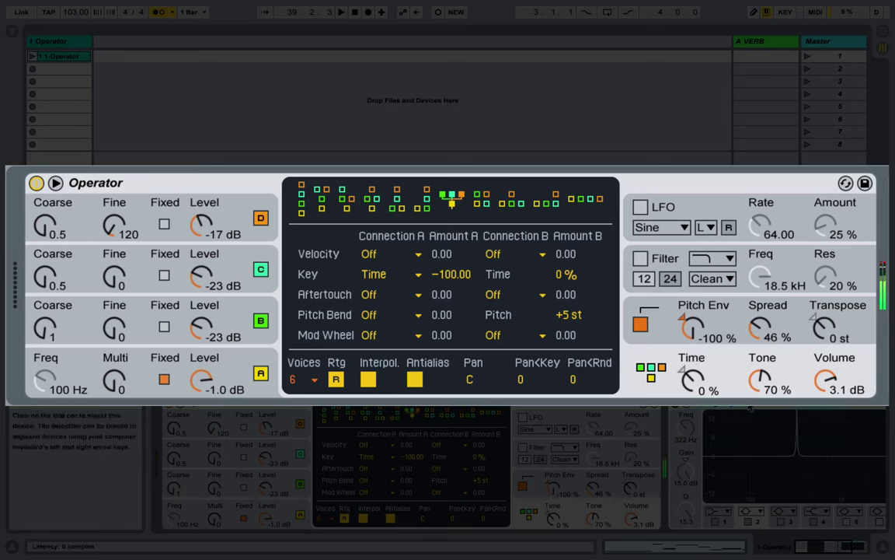
# - Delete the EQ device after Operator, and enable Operator's filter at 445 Hz with 55 % resonance
pyautogui.press('Delete')
pyautogui.click(777, 264)
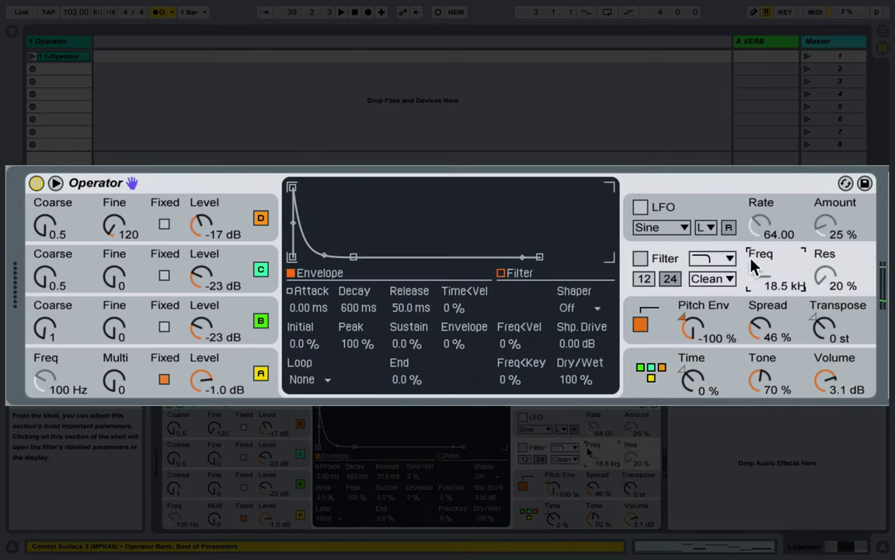
pyautogui.click(641, 258)
pyautogui.click(517, 273)
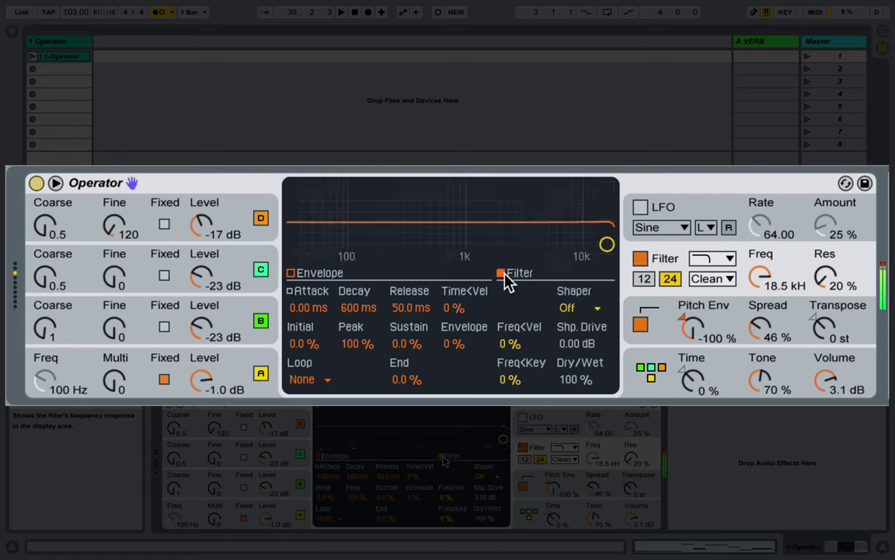
pyautogui.moveTo(608, 242); pyautogui.dragTo(425, 226)
# - Make the filter a 12 dB band-pass with the OSR circuit and set its resonance to 86 %
pyautogui.click(735, 261)
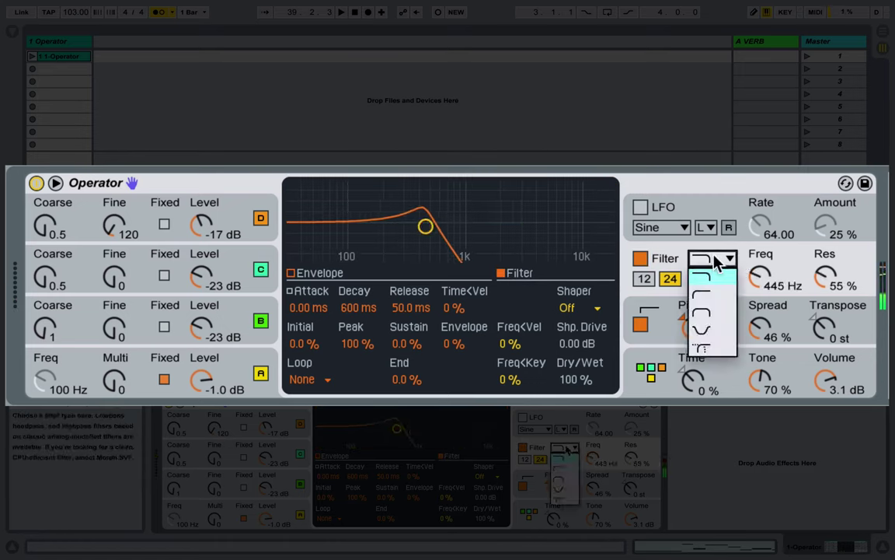
pyautogui.click(712, 312)
pyautogui.click(722, 281)
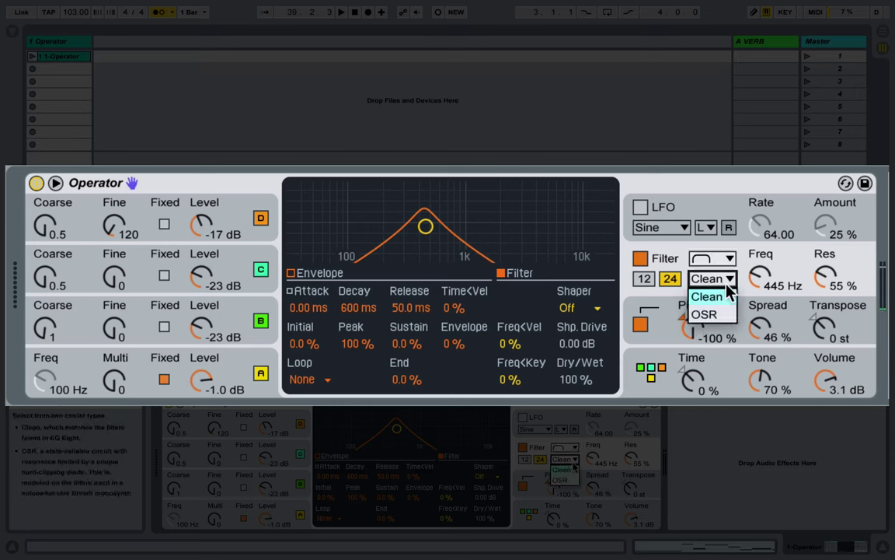
pyautogui.click(731, 314)
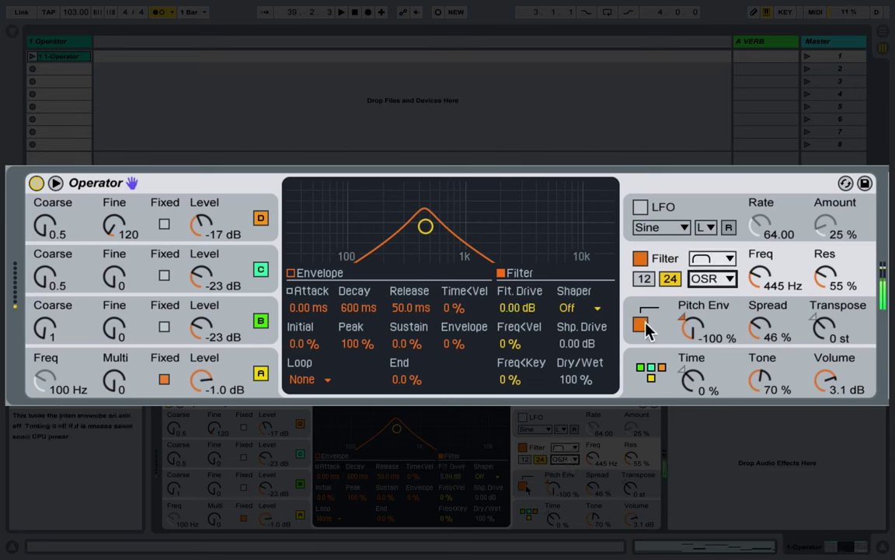
pyautogui.click(653, 281)
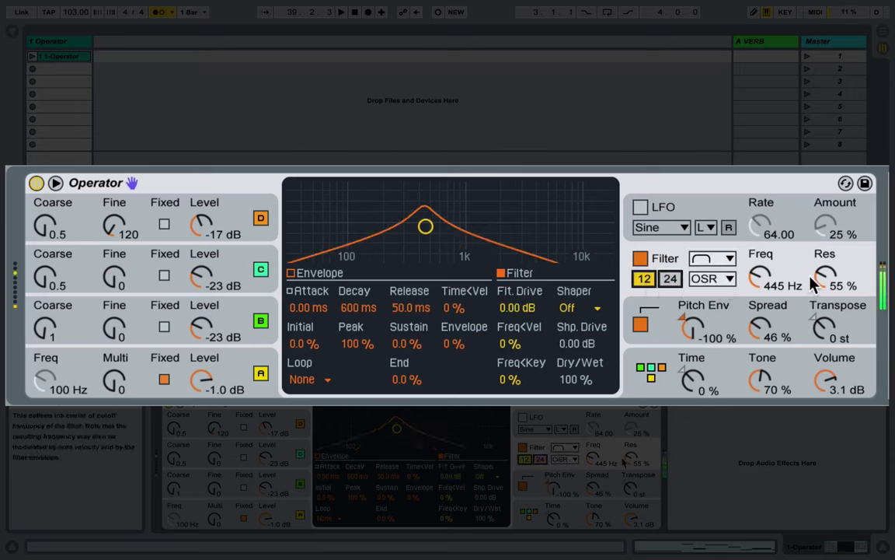
pyautogui.moveTo(825, 276); pyautogui.dragTo(825, 251)
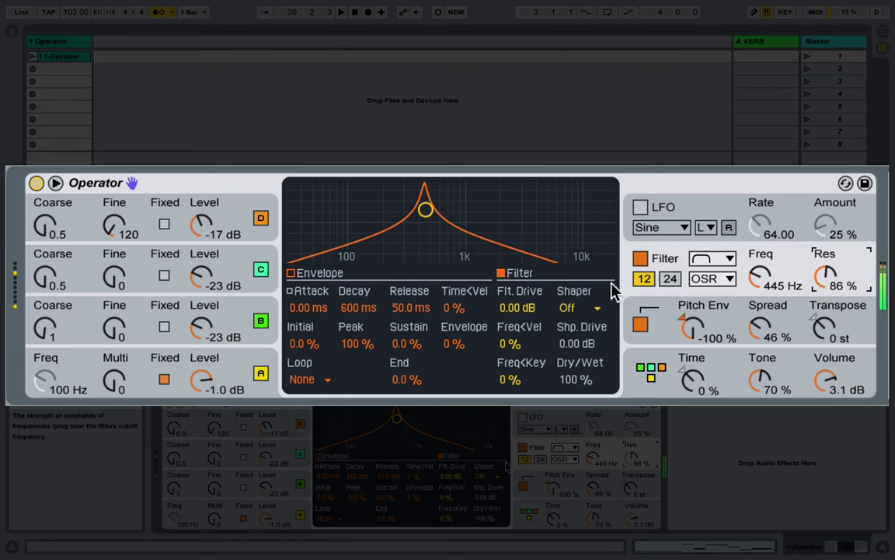
# - Set the filter envelope's amount to 100 % and its loop mode to Sync with Repeat at 1
pyautogui.click(291, 273)
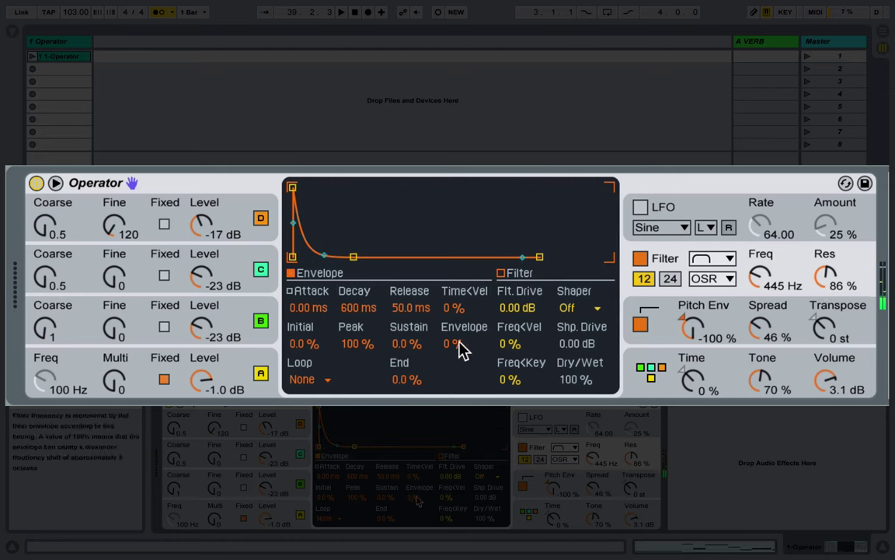
pyautogui.moveTo(459, 346); pyautogui.dragTo(458, 300)
pyautogui.click(310, 379)
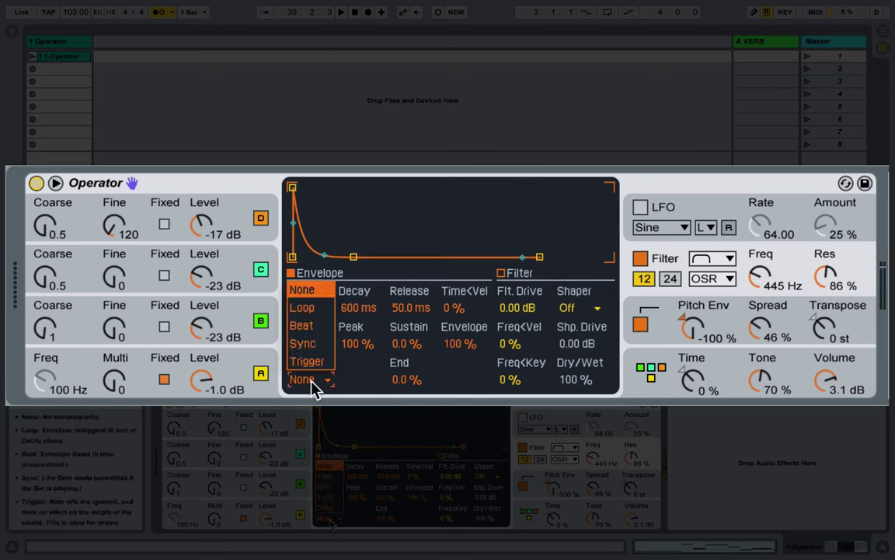
pyautogui.click(319, 344)
pyautogui.moveTo(364, 378)
pyautogui.mouseDown()
pyautogui.moveTo(364, 360)
pyautogui.moveTo(364, 370)
pyautogui.mouseUp()
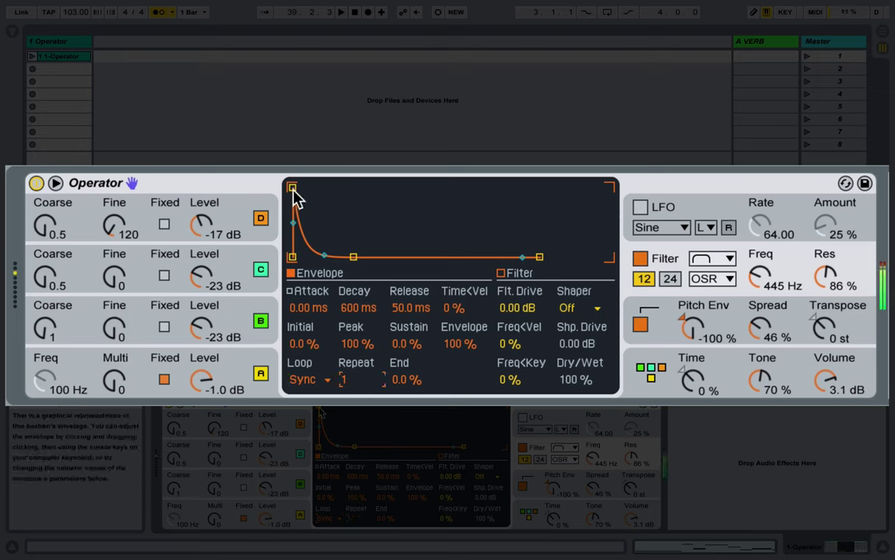
# - Try a 60.0 s decay on the filter envelope, and settle it at 666 ms
pyautogui.moveTo(292, 187)
pyautogui.mouseDown()
pyautogui.moveTo(309, 187)
pyautogui.moveTo(293, 187)
pyautogui.mouseUp()
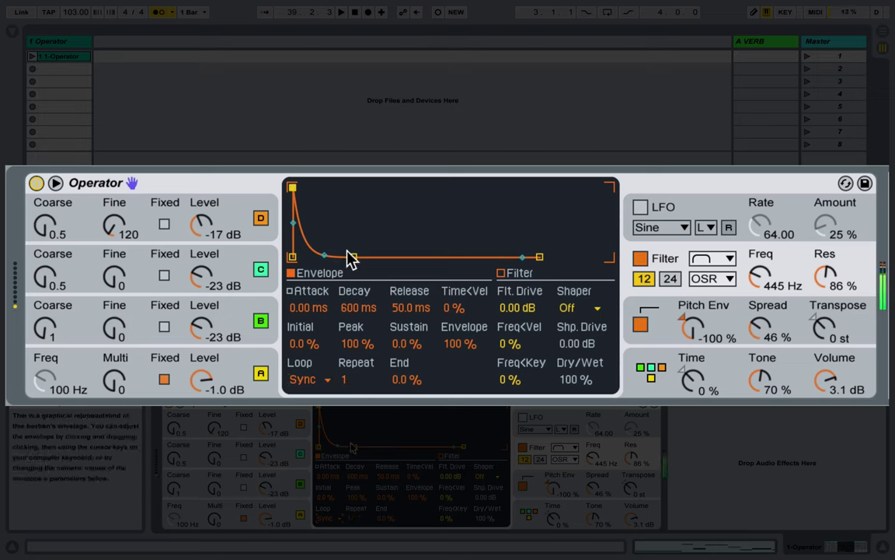
pyautogui.moveTo(353, 256); pyautogui.dragTo(397, 256)
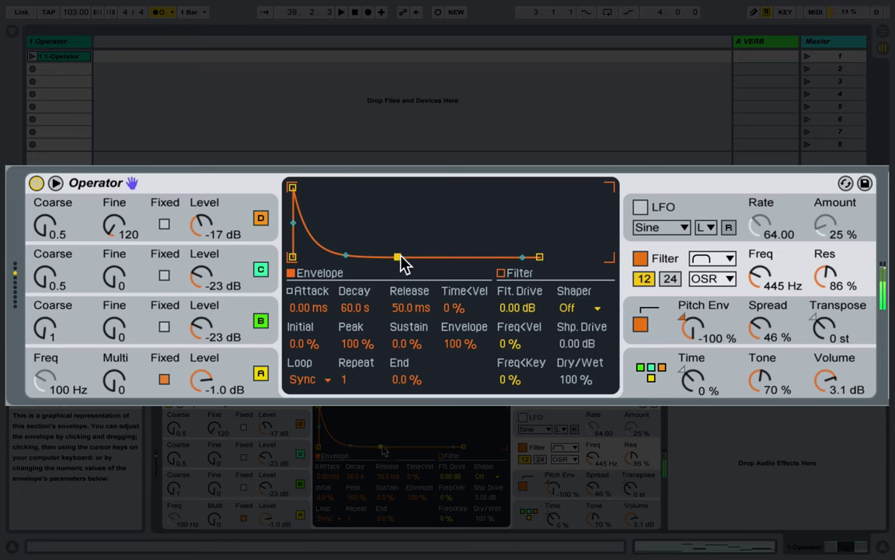
pyautogui.moveTo(399, 258); pyautogui.dragTo(353, 262)
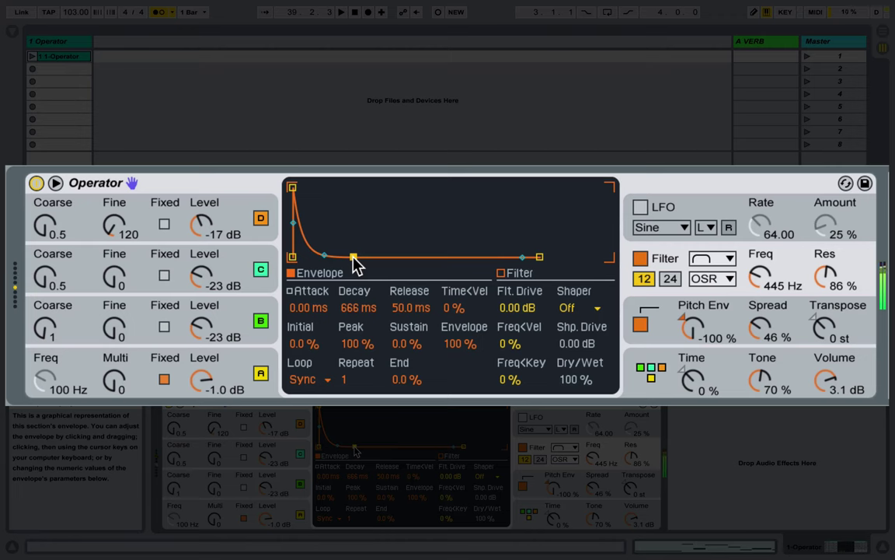
# - Audition the patch by playing notes in different octaves of the computer MIDI keyboard
pyautogui.press('x')
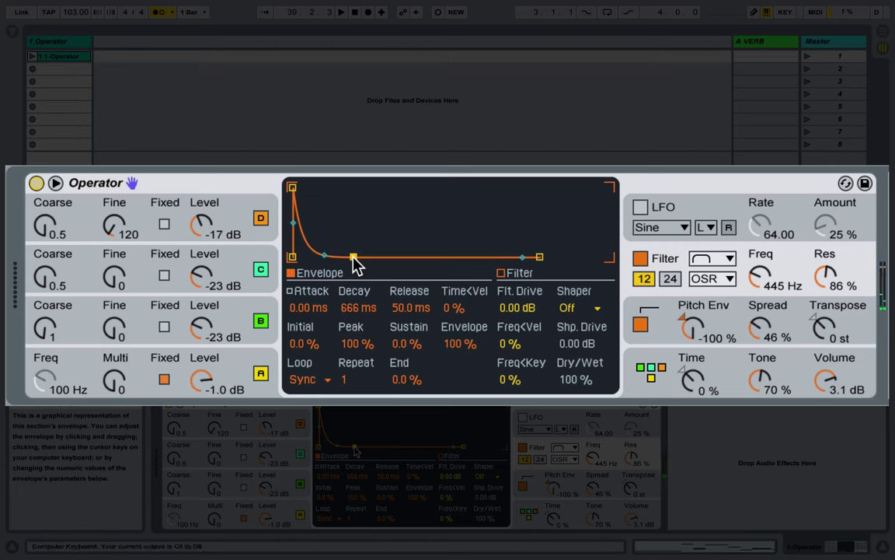
pyautogui.press('a')
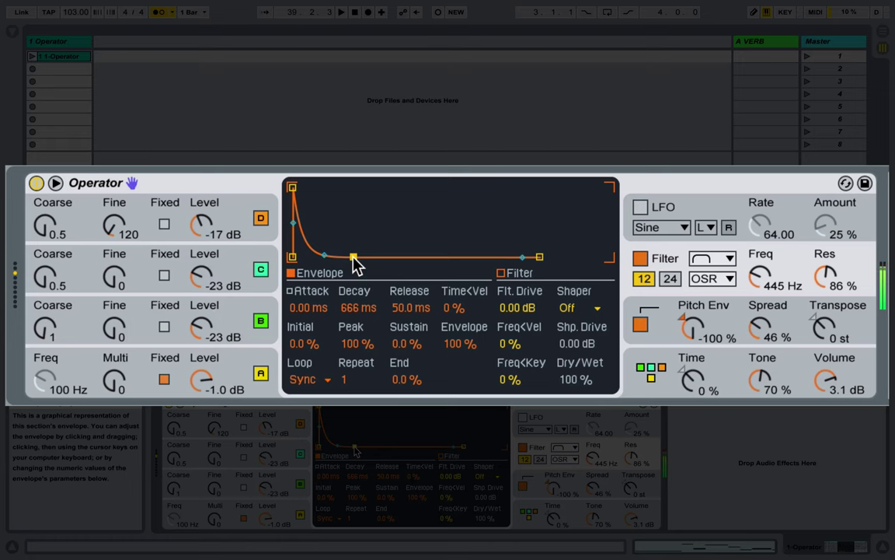
pyautogui.press('x')
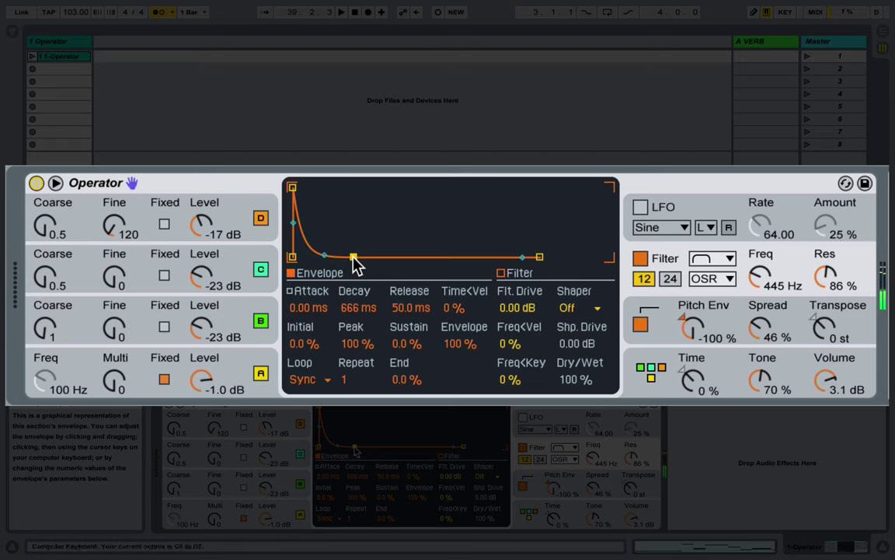
pyautogui.press('x')
pyautogui.press('x')
pyautogui.press('a')
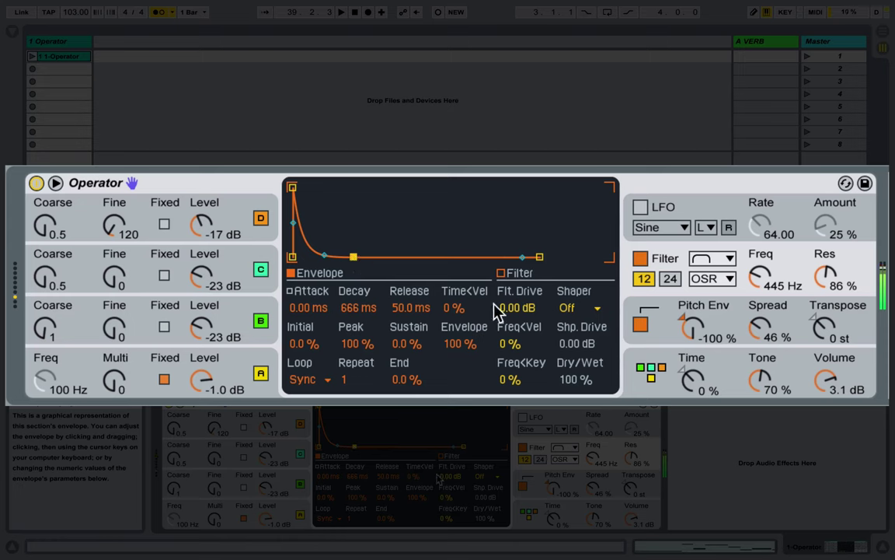
# - Set the filter drive to 8.25 dB and the filter frequency to 75.1 Hz
pyautogui.moveTo(519, 309); pyautogui.dragTo(518, 265)
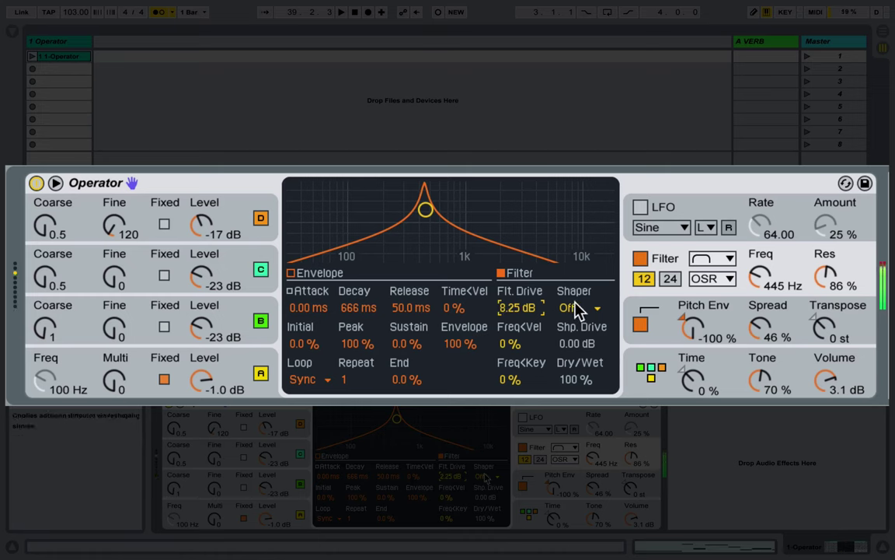
pyautogui.moveTo(761, 281); pyautogui.dragTo(761, 317)
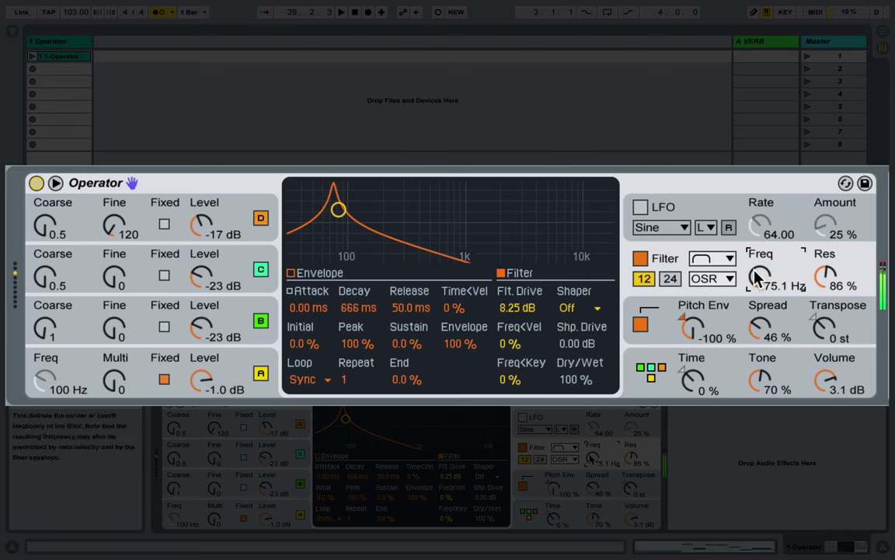
# - Enable the LFO with the S&H waveform, synced to tempo at a rate of 1/4
pyautogui.click(640, 206)
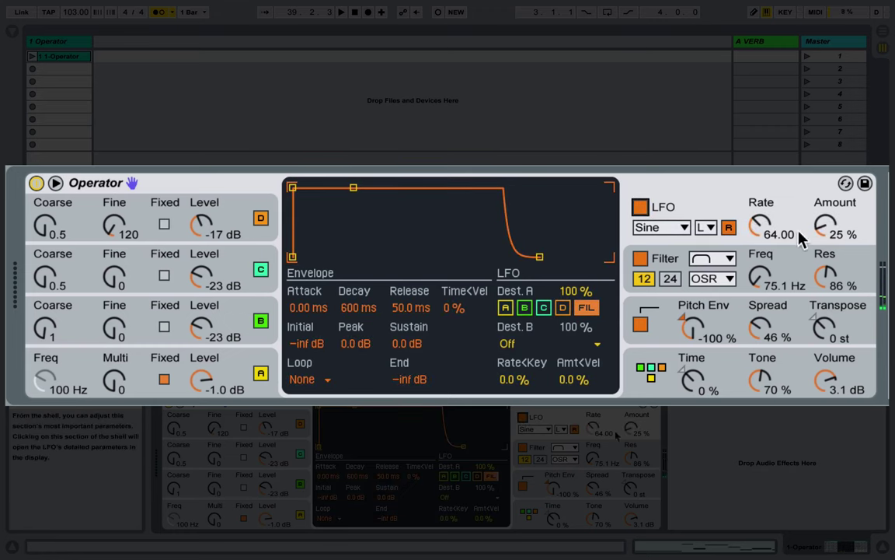
pyautogui.click(669, 228)
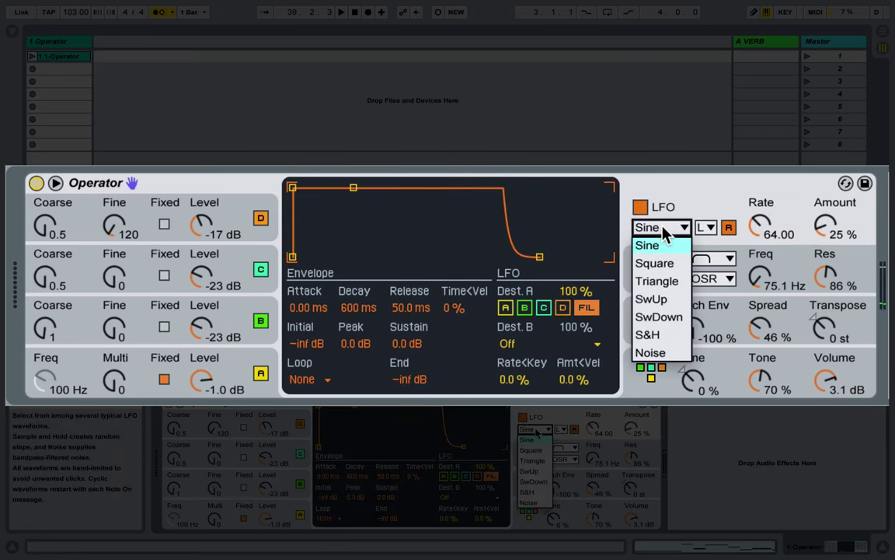
pyautogui.click(670, 336)
pyautogui.click(705, 227)
pyautogui.click(720, 282)
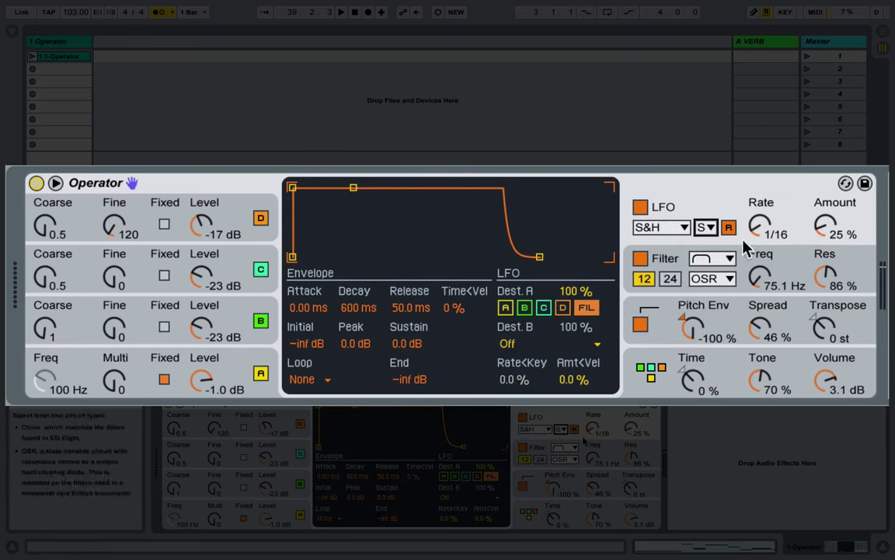
pyautogui.moveTo(747, 194); pyautogui.dragTo(748, 168)
pyautogui.moveTo(760, 224); pyautogui.dragTo(760, 230)
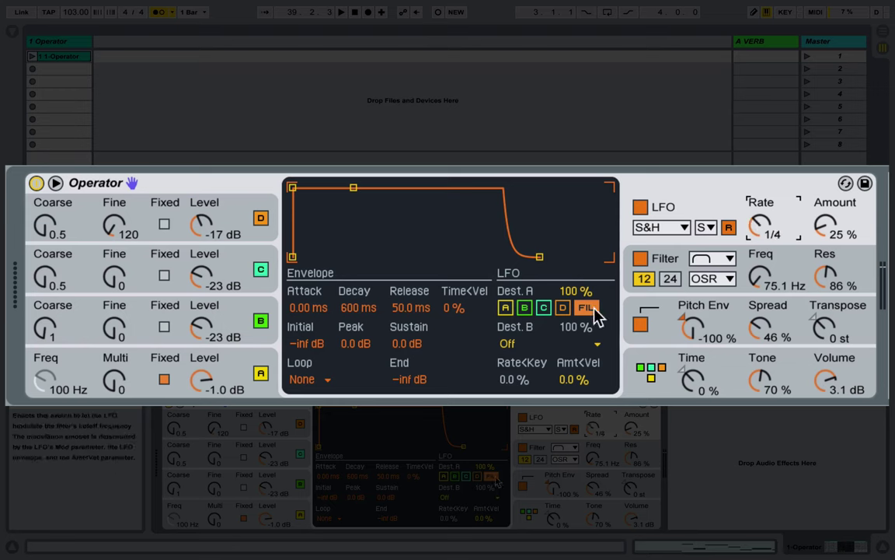
# - Route the LFO's Dest. A only to oscillator D and Dest. B to filter frequency, with the LFO amount at 100 %
pyautogui.click(581, 347)
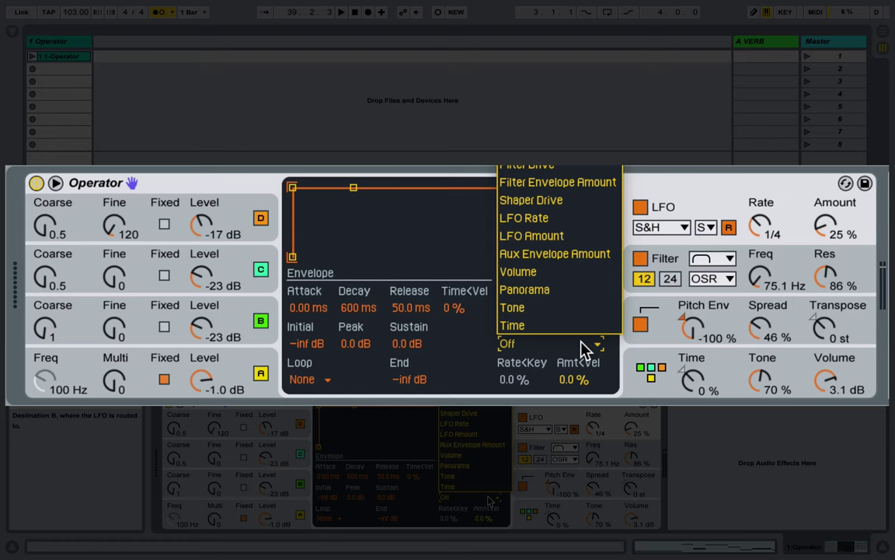
pyautogui.click(585, 347)
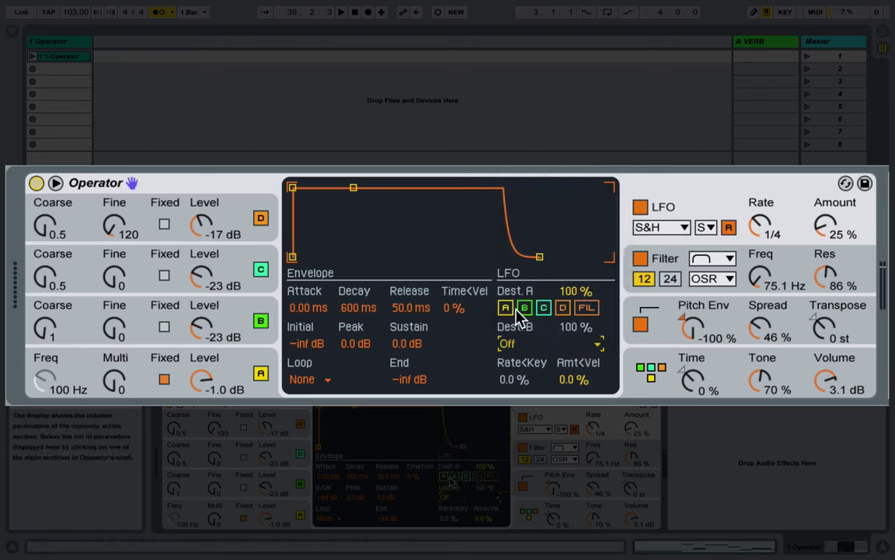
pyautogui.click(562, 308)
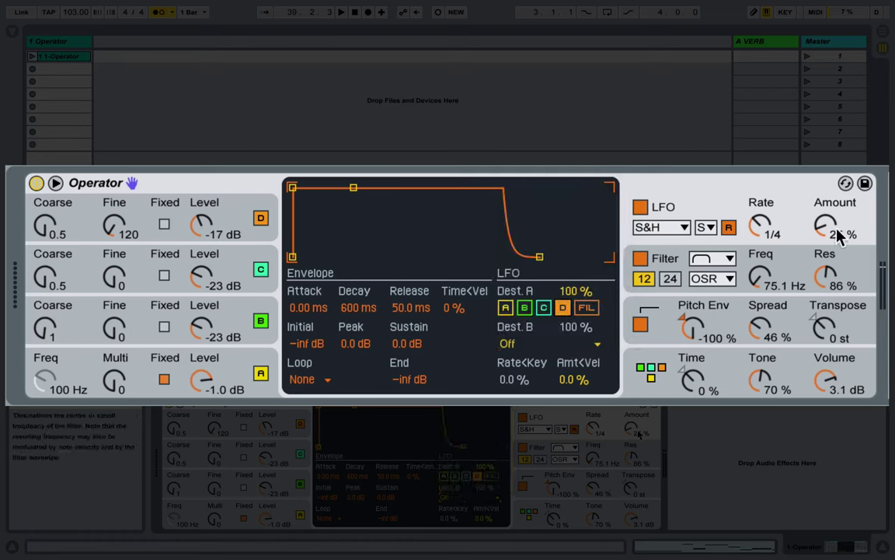
pyautogui.moveTo(827, 226); pyautogui.dragTo(827, 135)
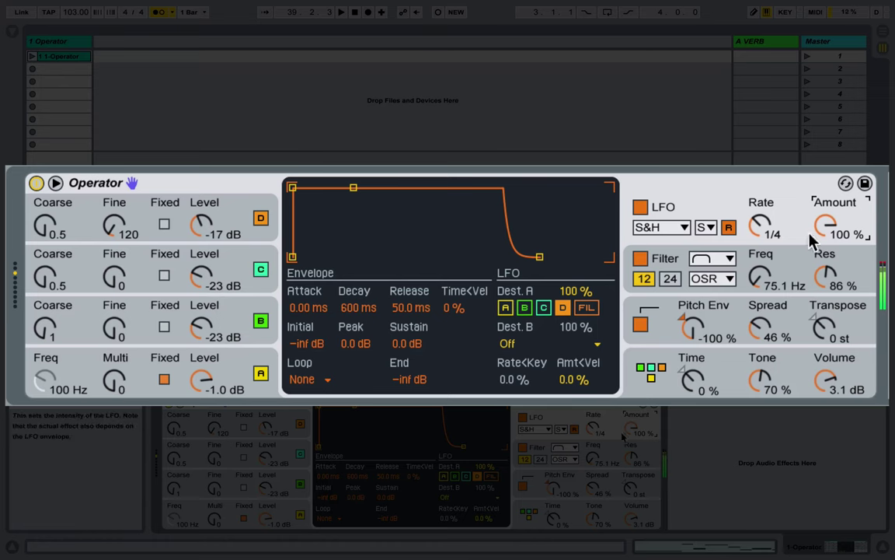
pyautogui.click(585, 344)
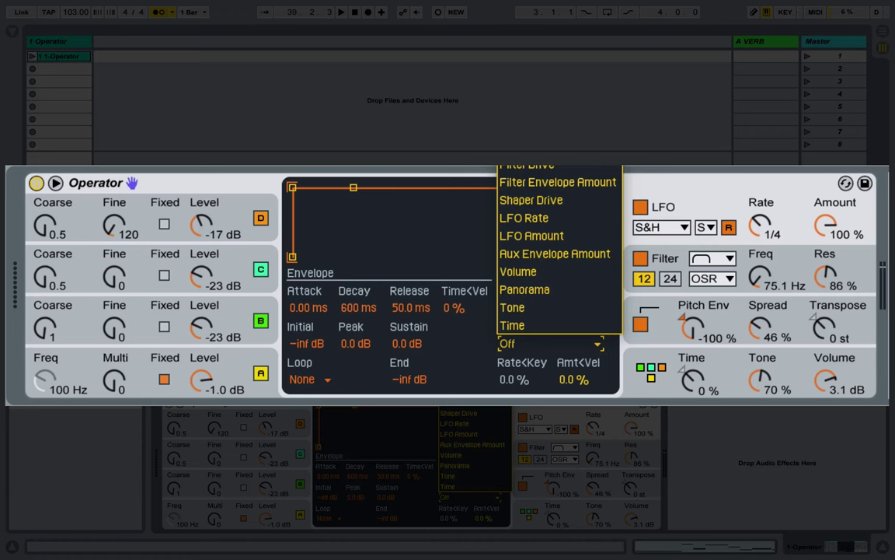
pyautogui.click(533, 111)
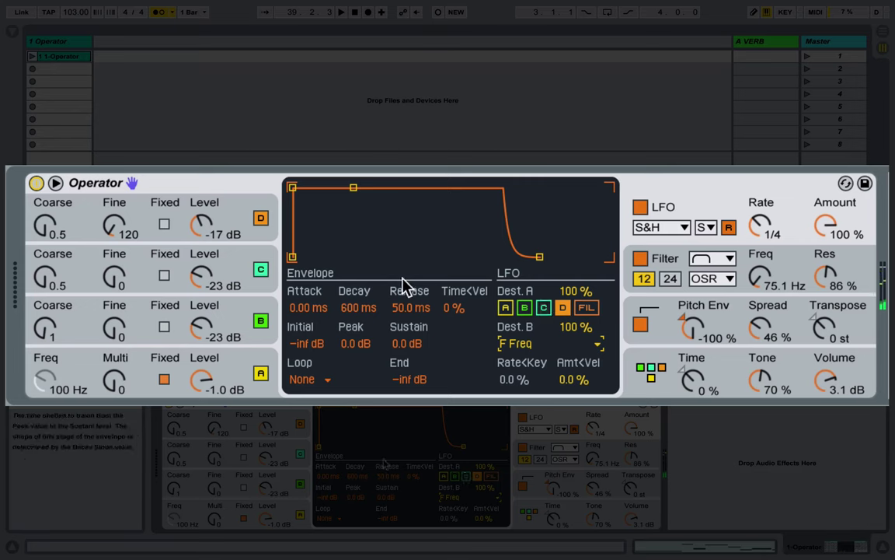
# - Set the LFO envelope to a 458 ms decay and -inf dB sustain, looping in Sync mode with a 1/2 repeat
pyautogui.moveTo(354, 189); pyautogui.dragTo(350, 256)
pyautogui.click(327, 379)
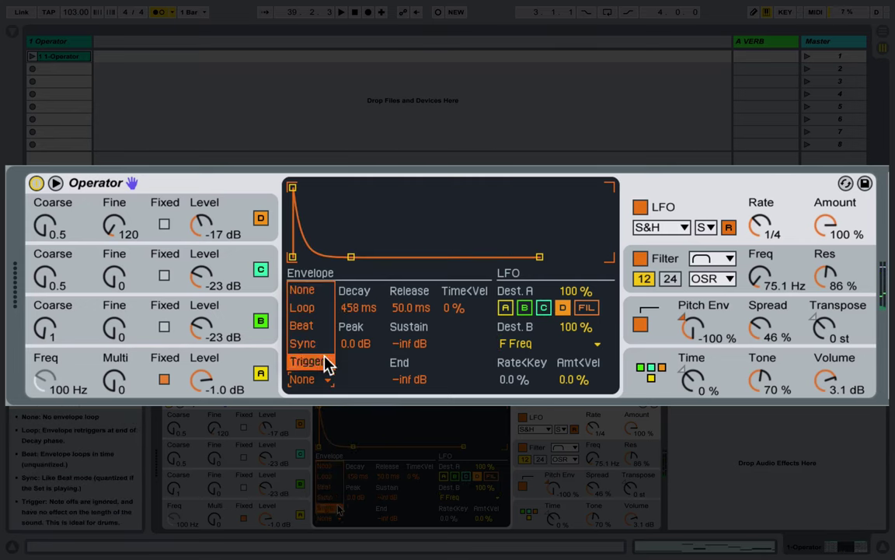
pyautogui.click(301, 343)
pyautogui.moveTo(352, 379); pyautogui.dragTo(352, 364)
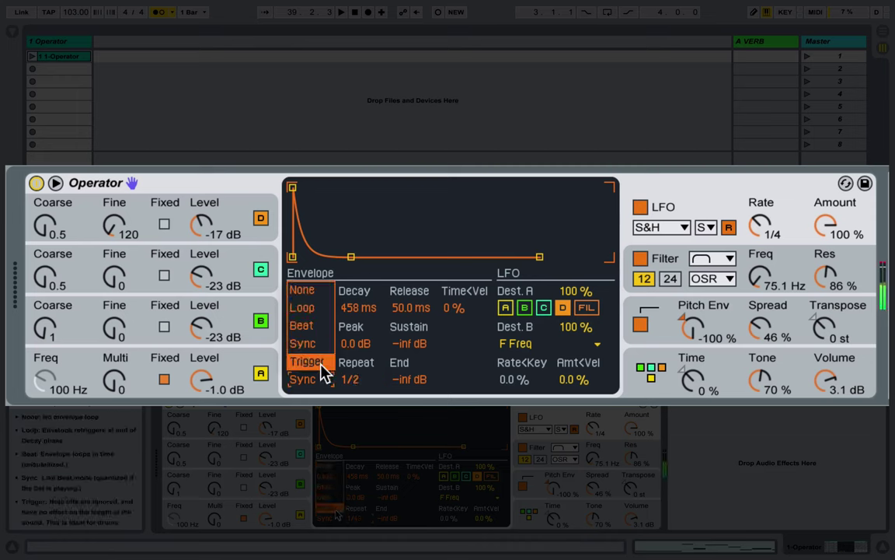
# - Switch the LFO envelope's loop mode to Loop with a 969 ms decay and a 2.53 s loop time
pyautogui.click(327, 311)
pyautogui.moveTo(354, 380); pyautogui.dragTo(354, 404)
pyautogui.moveTo(351, 258); pyautogui.dragTo(358, 257)
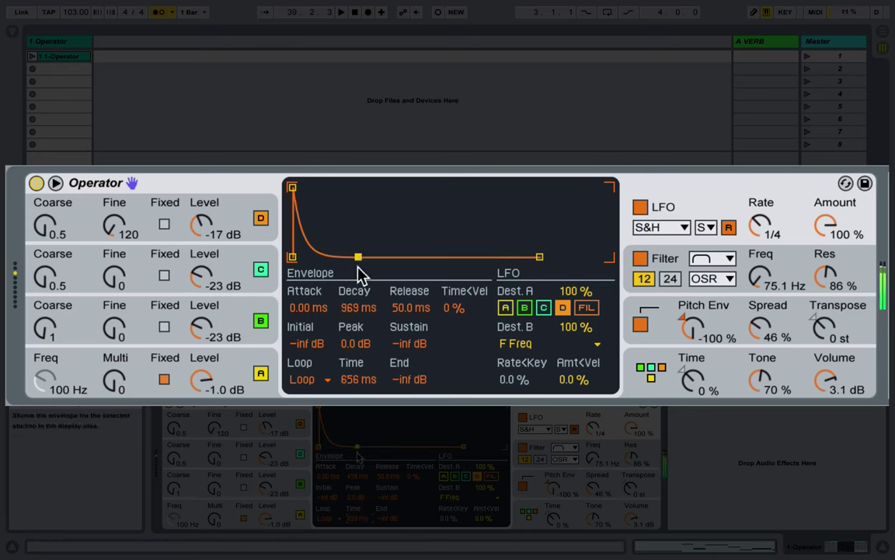
pyautogui.moveTo(360, 384); pyautogui.dragTo(360, 359)
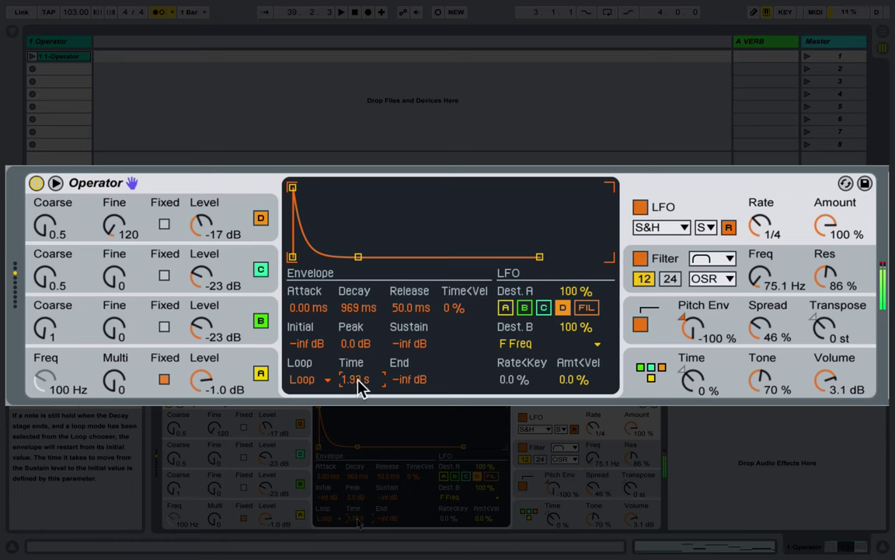
pyautogui.moveTo(360, 387); pyautogui.dragTo(360, 371)
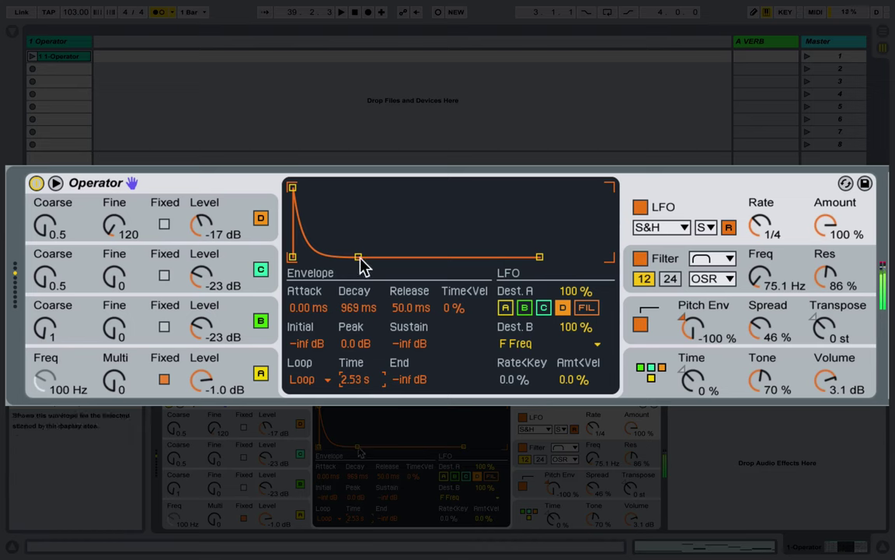
# - Reshape the LFO envelope to 0.0 dB initial level, 118 ms attack, 1.00 ms decay and 785 ms loop time, and audition a note an octave higher
pyautogui.moveTo(359, 259); pyautogui.dragTo(352, 256)
pyautogui.moveTo(352, 361); pyautogui.dragTo(351, 382)
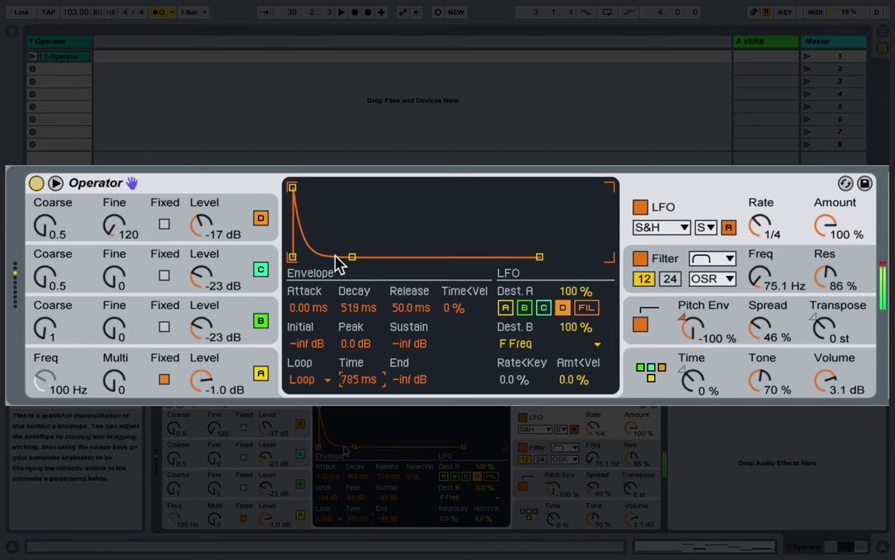
pyautogui.moveTo(291, 259); pyautogui.dragTo(353, 187)
pyautogui.moveTo(411, 257); pyautogui.dragTo(353, 256)
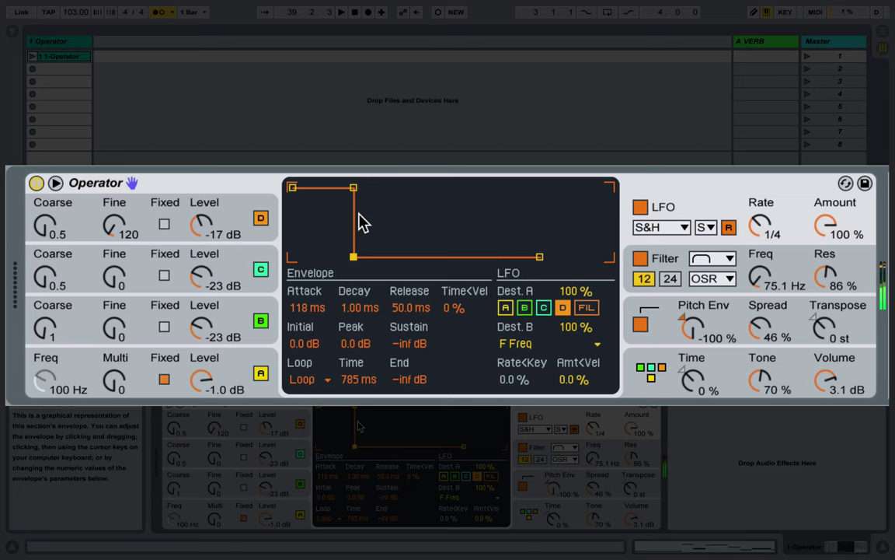
pyautogui.press('x')
pyautogui.press('a')
# - Set the pitch envelope to a 473 ms attack and 3.38 s decay, looping in Loop mode with a 2.11 s loop time
pyautogui.click(652, 307)
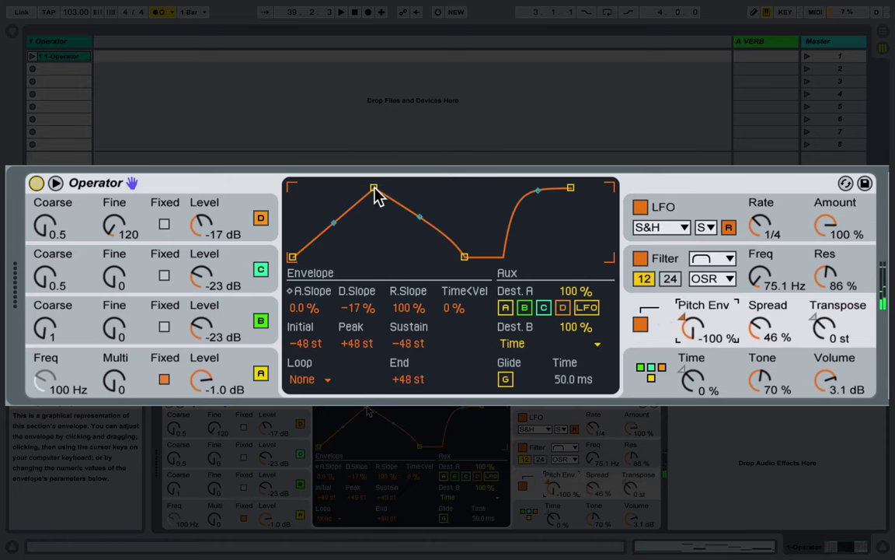
pyautogui.moveTo(374, 189); pyautogui.dragTo(365, 189)
pyautogui.moveTo(462, 256); pyautogui.dragTo(443, 256)
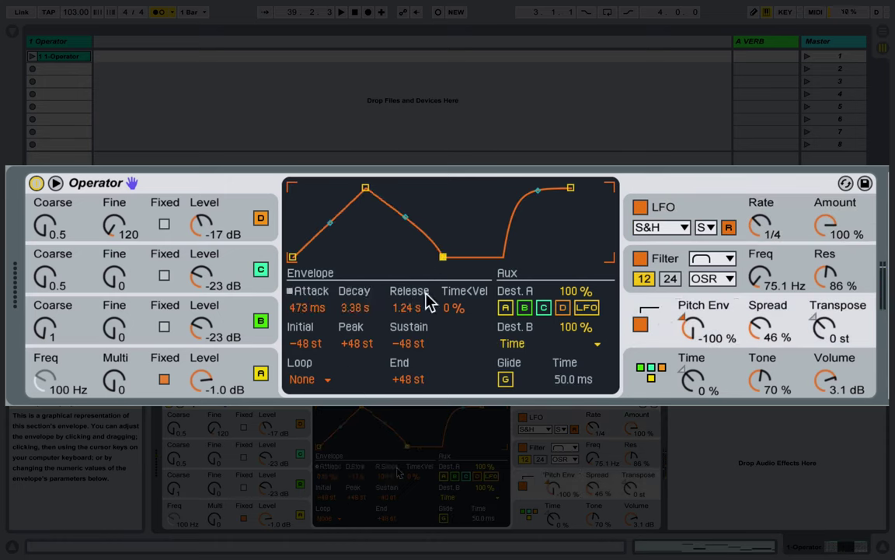
pyautogui.click(328, 378)
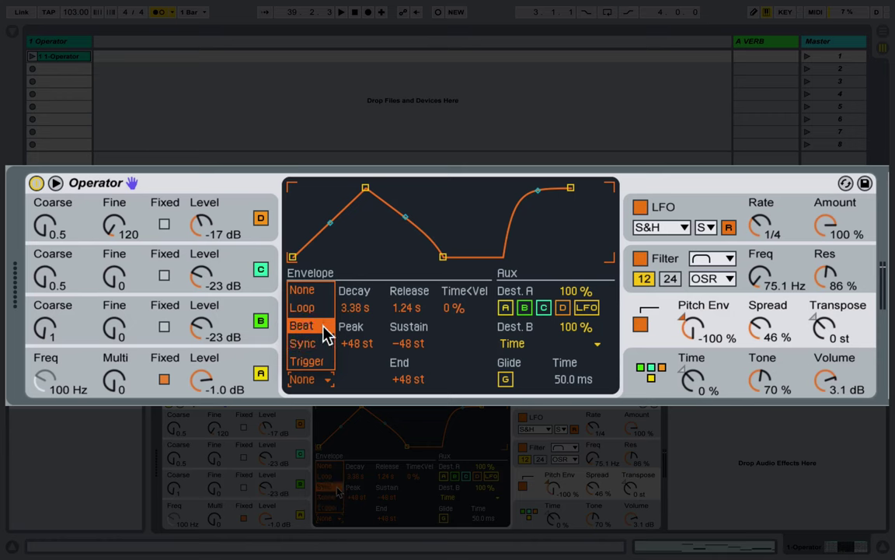
pyautogui.click(307, 308)
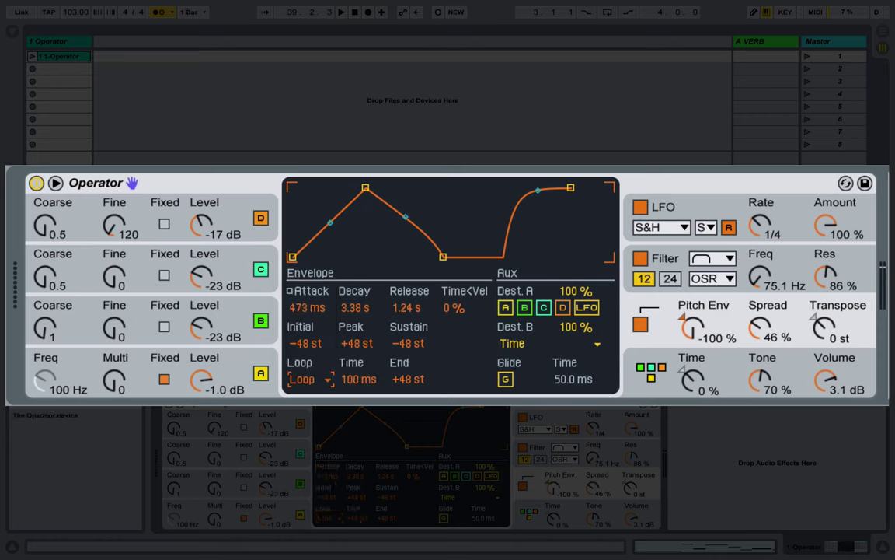
pyautogui.moveTo(356, 380)
pyautogui.mouseDown()
pyautogui.moveTo(356, 331)
pyautogui.moveTo(358, 386)
pyautogui.mouseUp()
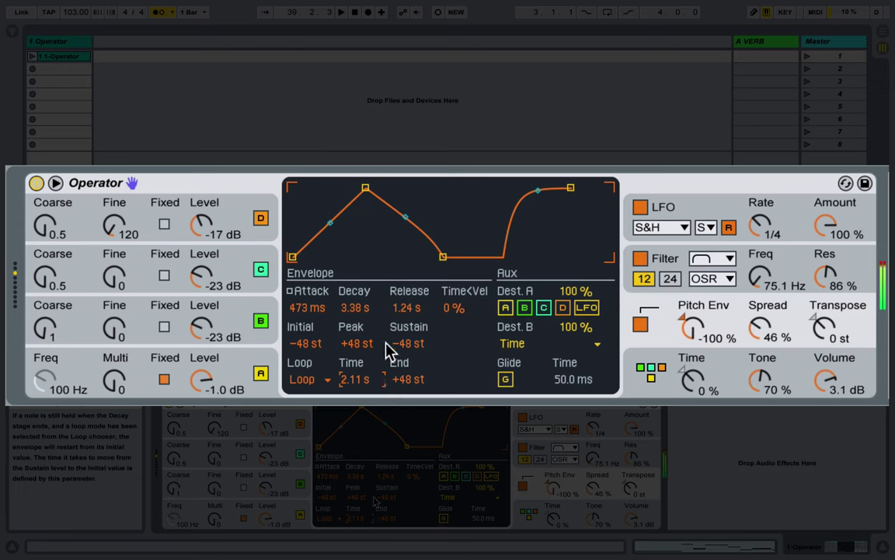
# - Shorten the pitch envelope's decay to 666 ms and its attack to 312 ms
pyautogui.moveTo(440, 265); pyautogui.dragTo(436, 266)
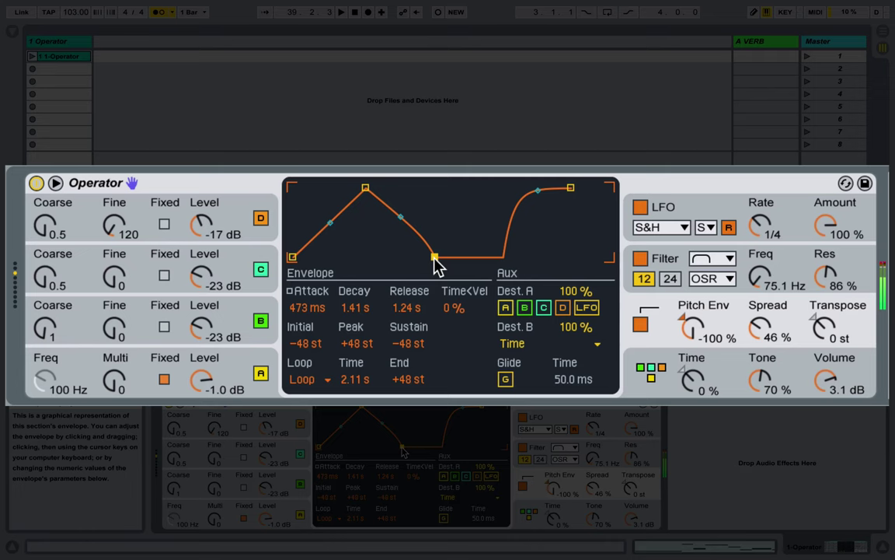
pyautogui.moveTo(436, 259); pyautogui.dragTo(424, 255)
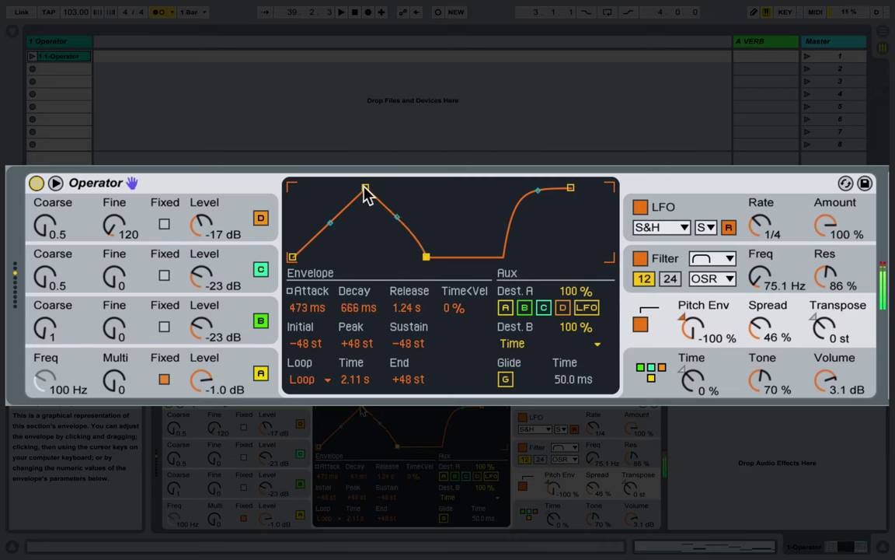
pyautogui.moveTo(365, 188); pyautogui.dragTo(362, 187)
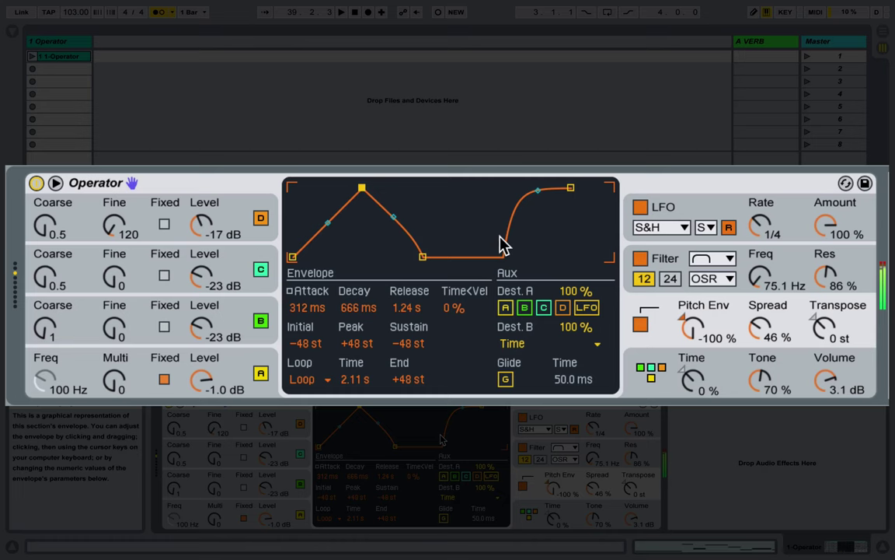
# - Set the filter resonance to 32 % and the filter envelope to an 89.5 ms attack, -66 % attack slope and 1.41 s decay
pyautogui.moveTo(825, 275); pyautogui.dragTo(825, 317)
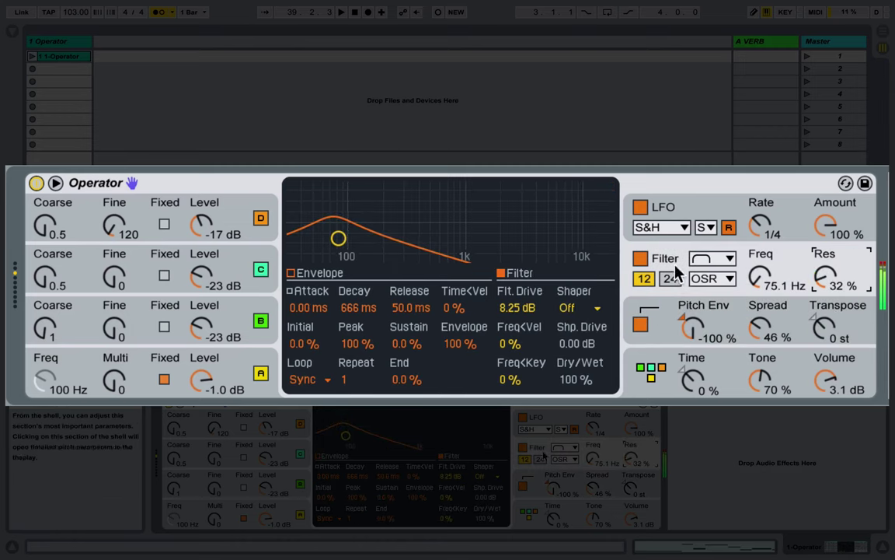
pyautogui.click(296, 274)
pyautogui.moveTo(340, 258); pyautogui.dragTo(400, 257)
pyautogui.moveTo(294, 189); pyautogui.dragTo(344, 187)
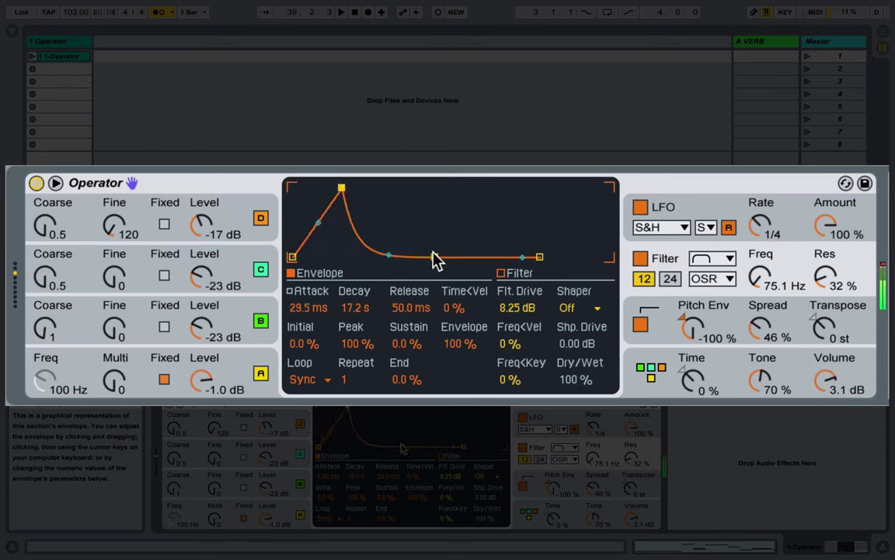
pyautogui.moveTo(436, 257); pyautogui.dragTo(411, 256)
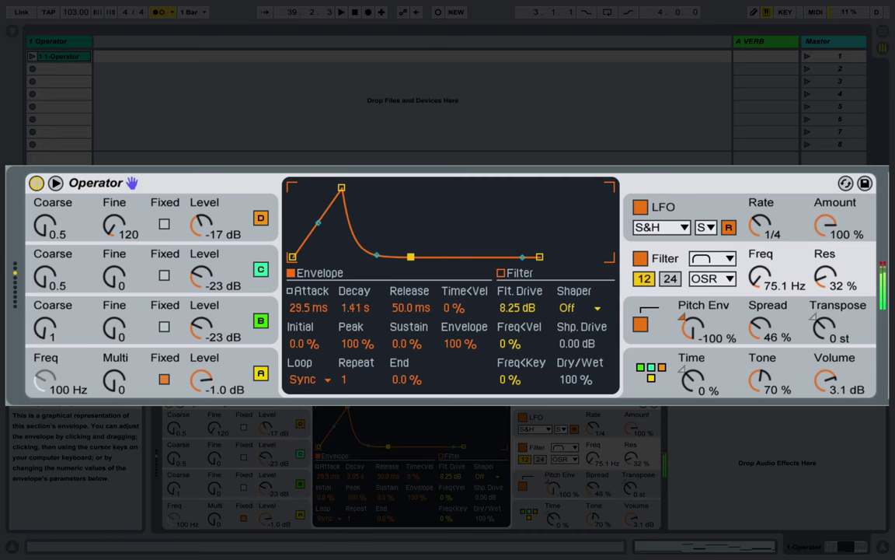
pyautogui.moveTo(342, 187); pyautogui.dragTo(351, 187)
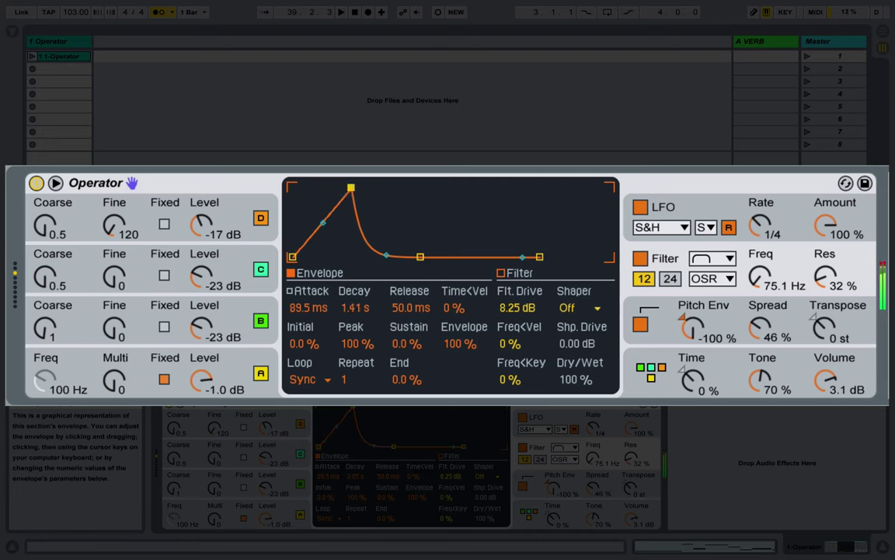
pyautogui.moveTo(324, 225); pyautogui.dragTo(324, 256)
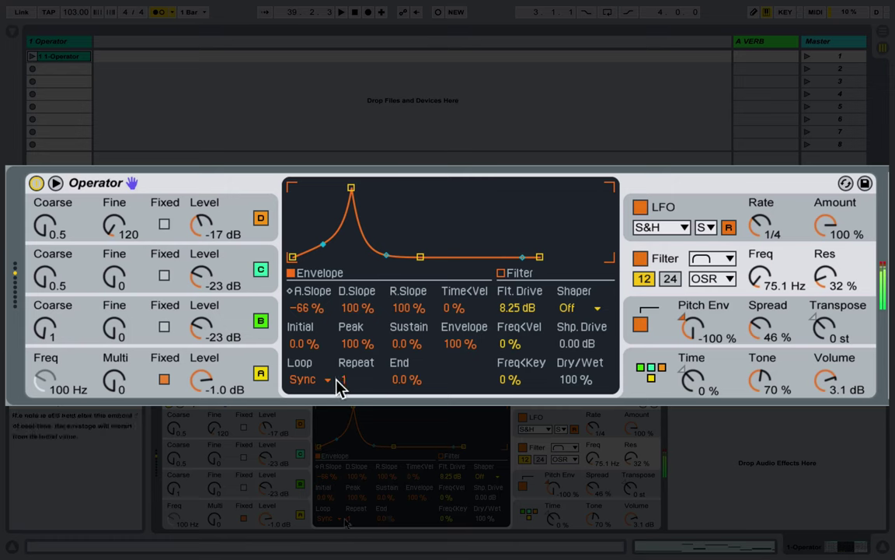
# - Set the filter envelope's initial level to 100 %, decay to 1.13 ms and sustain to 31 %, and raise the filter resonance
pyautogui.moveTo(293, 255); pyautogui.dragTo(292, 186)
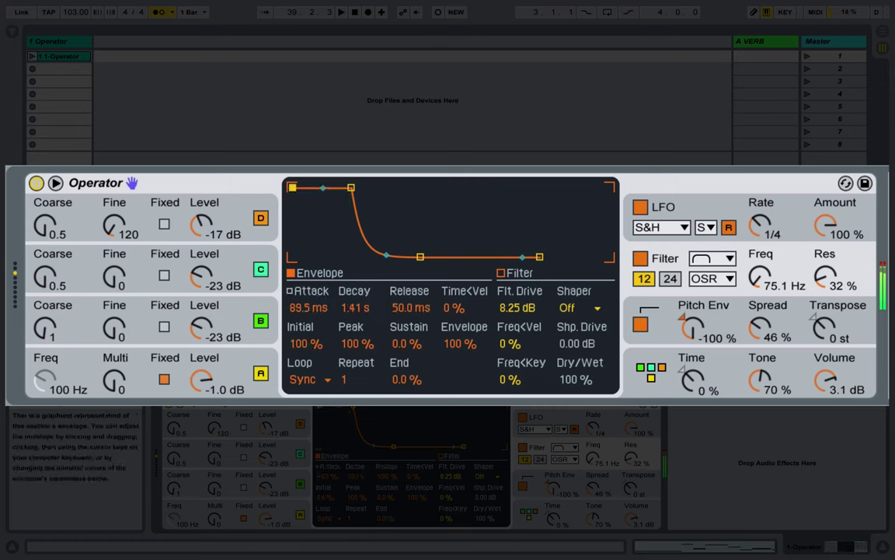
pyautogui.moveTo(418, 255); pyautogui.dragTo(354, 228)
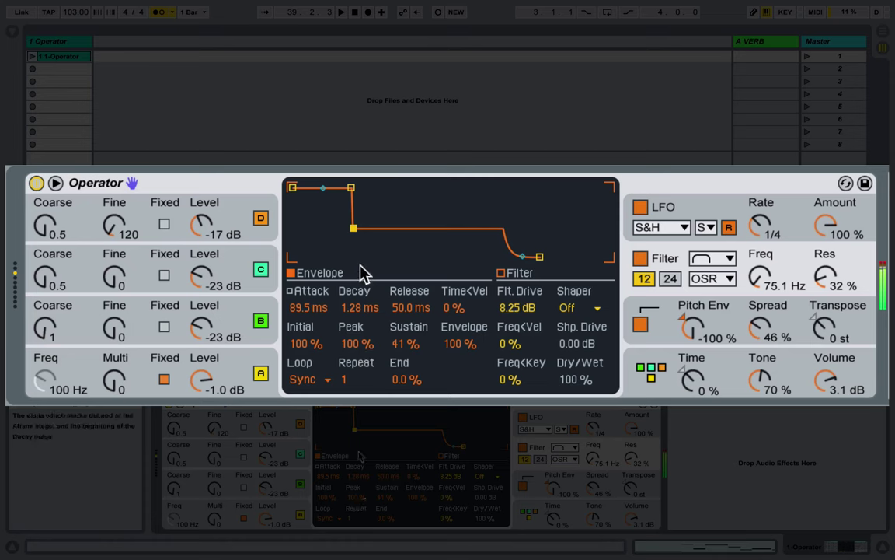
pyautogui.moveTo(354, 229); pyautogui.dragTo(352, 236)
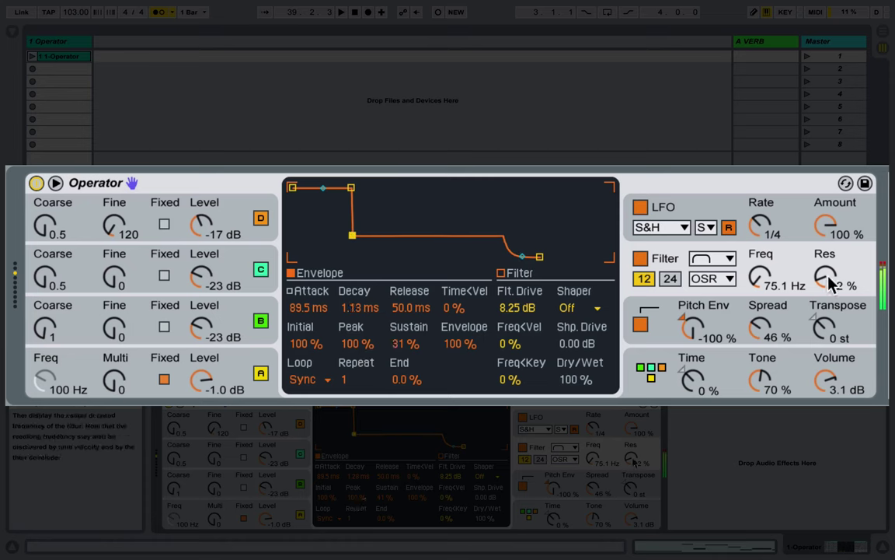
pyautogui.moveTo(826, 277); pyautogui.dragTo(825, 249)
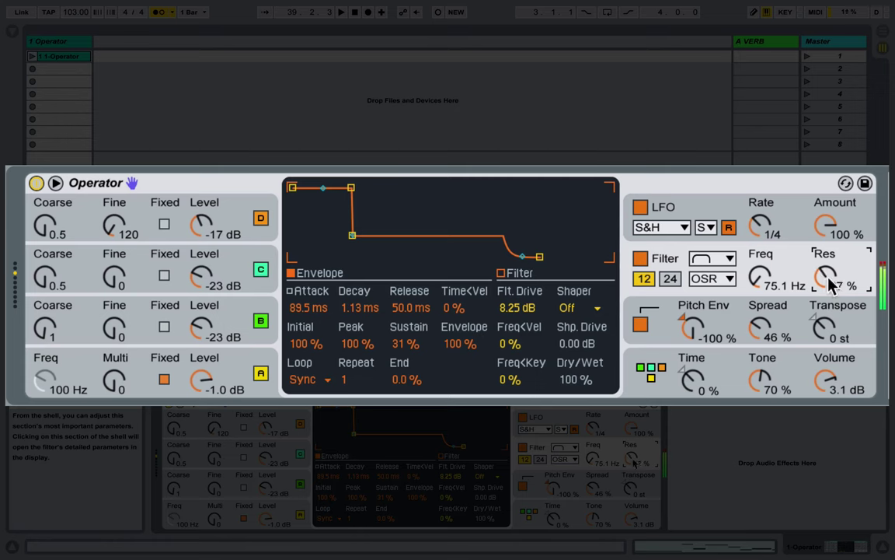